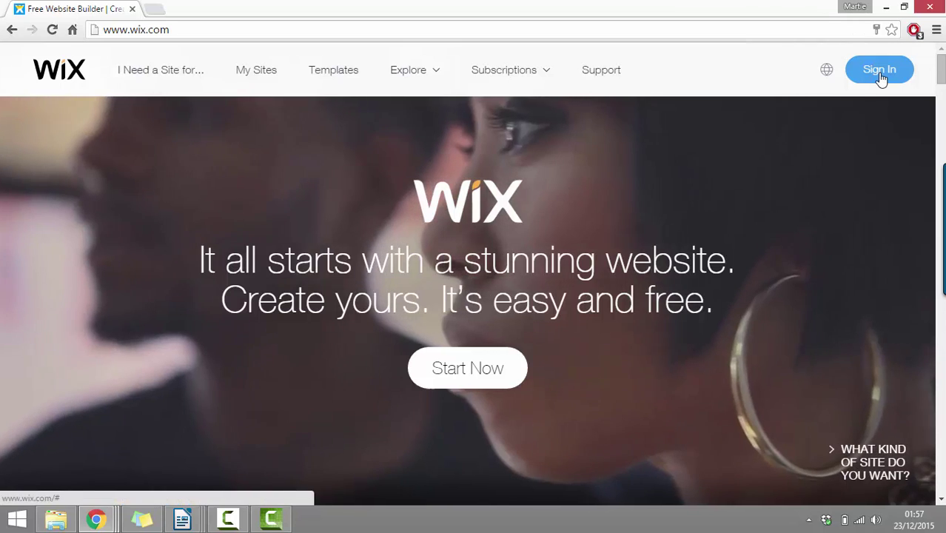
- Sign in to Wix with the saved email and password from autofill
click(879, 77)
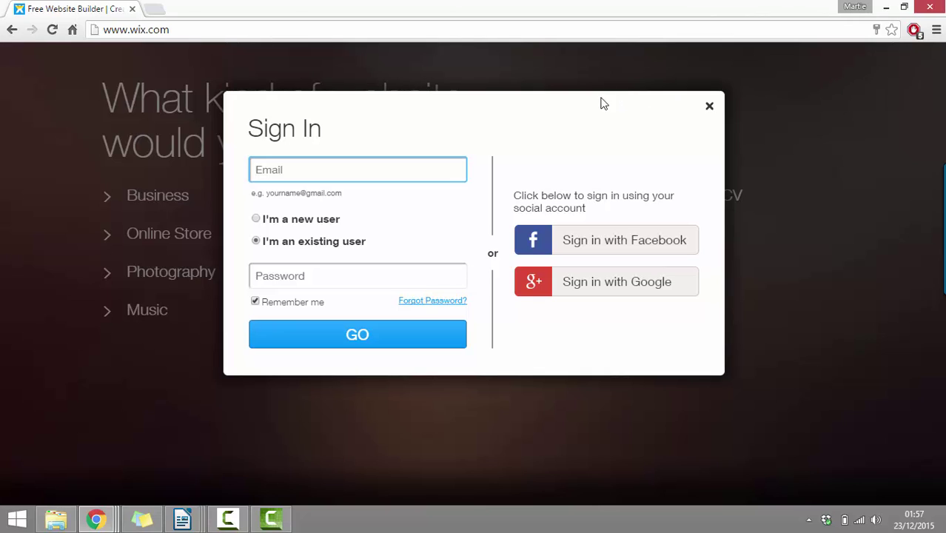
click(386, 171)
click(376, 194)
click(358, 345)
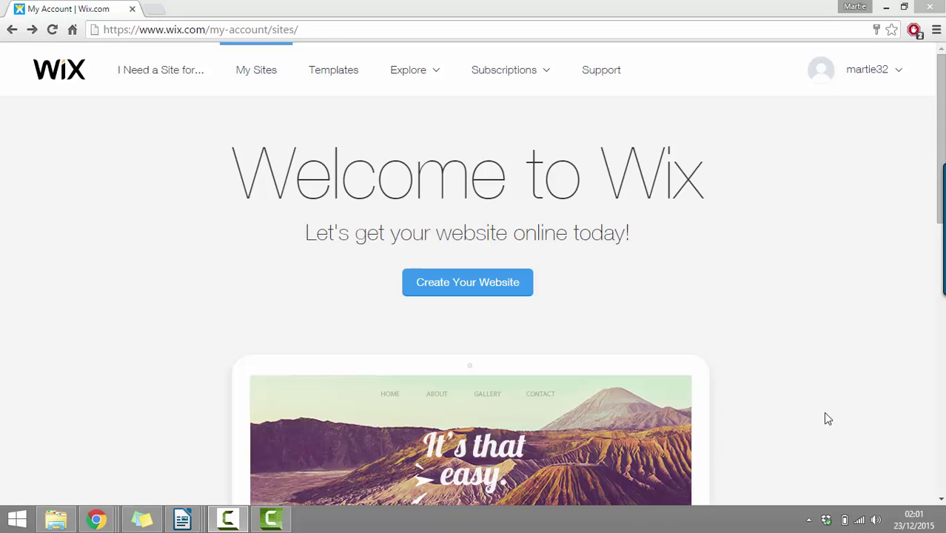
- Start a new website and scroll the template gallery down to its pagination row
click(481, 290)
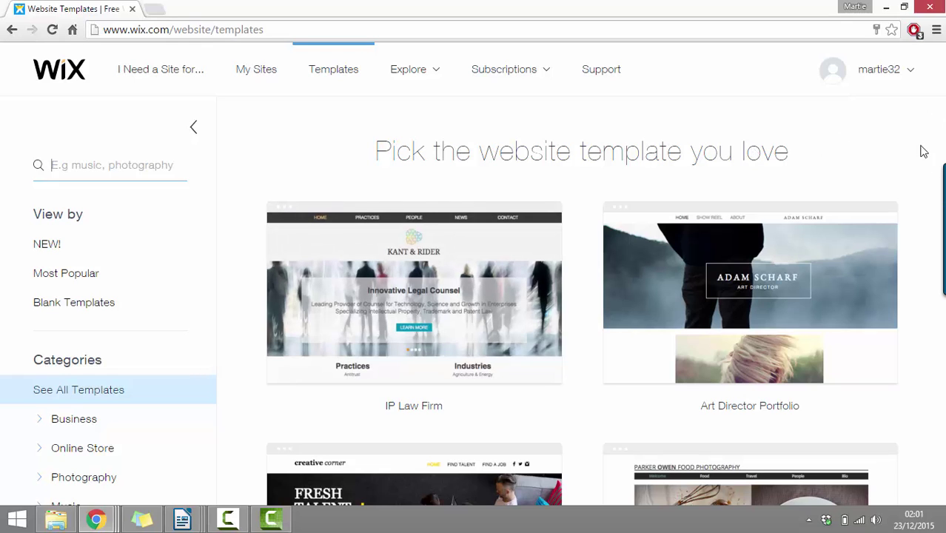
scroll(928, 145, down, 3)
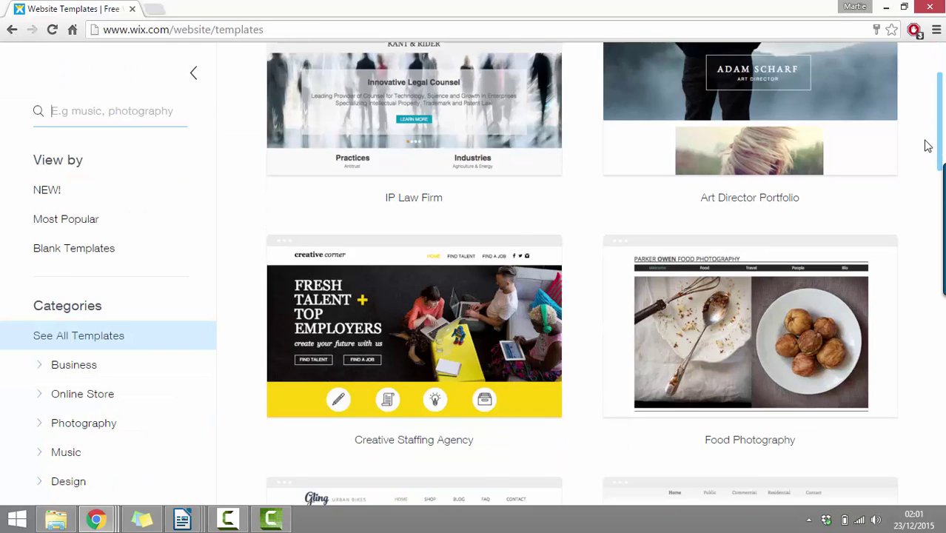
scroll(928, 146, down, 3)
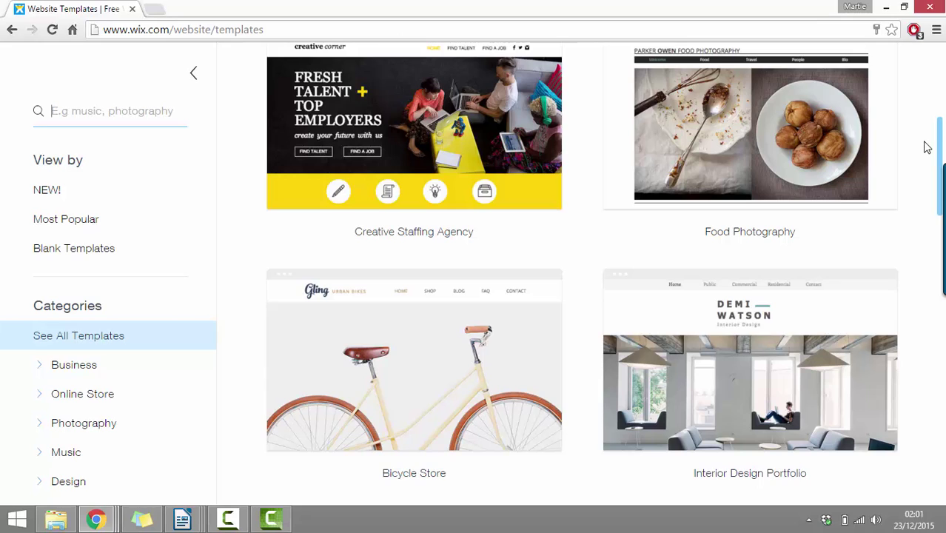
scroll(928, 147, down, 1)
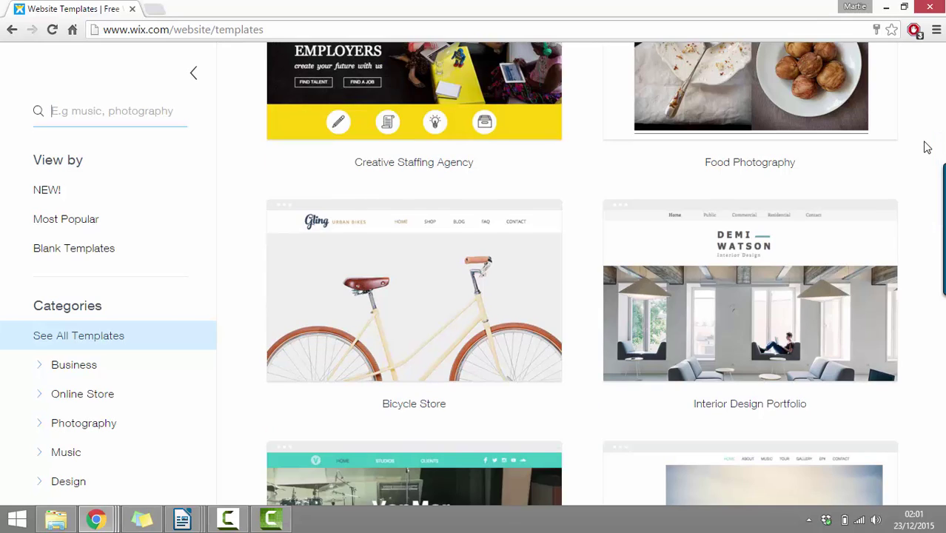
scroll(928, 146, down, 3)
scroll(927, 147, down, 4)
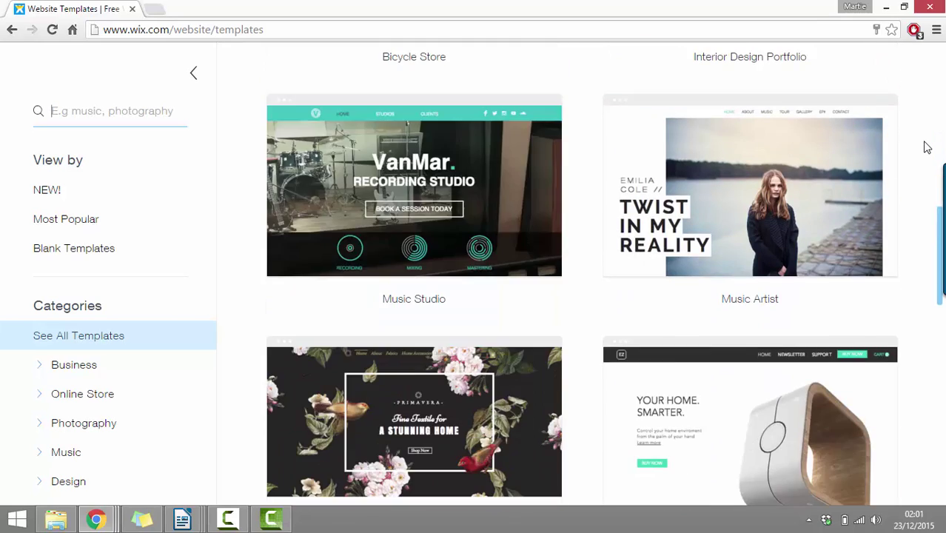
scroll(927, 147, down, 6)
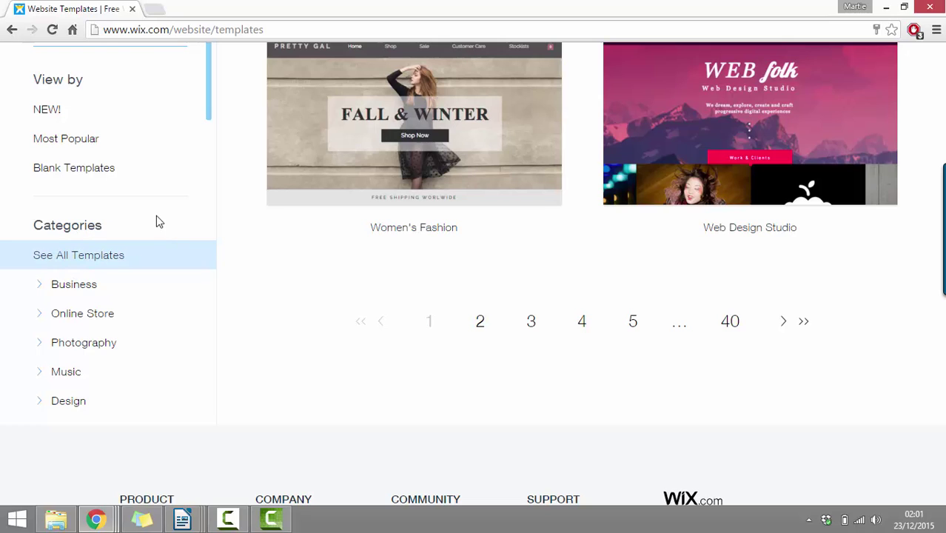
- Filter templates to Business and open Creative Staffing Agency in the Editor
click(78, 284)
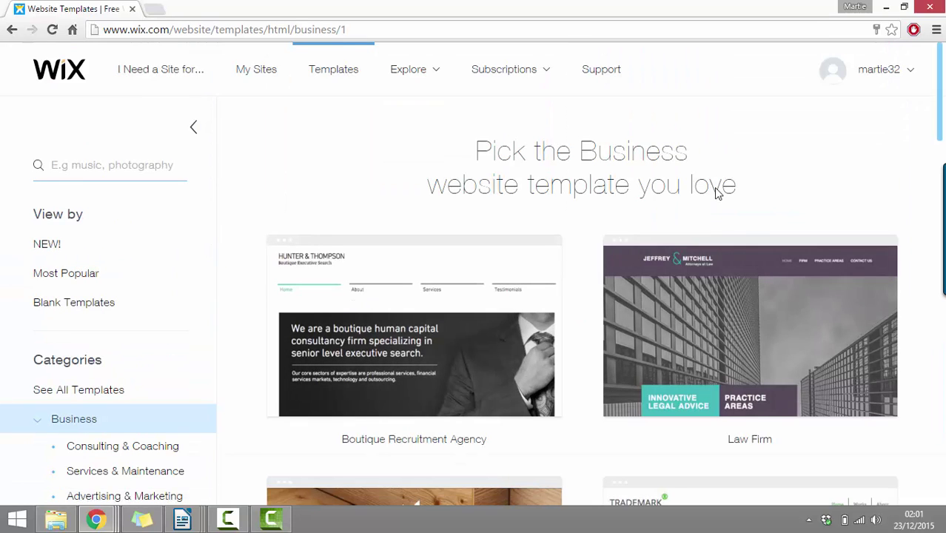
scroll(726, 186, down, 1)
scroll(729, 191, down, 3)
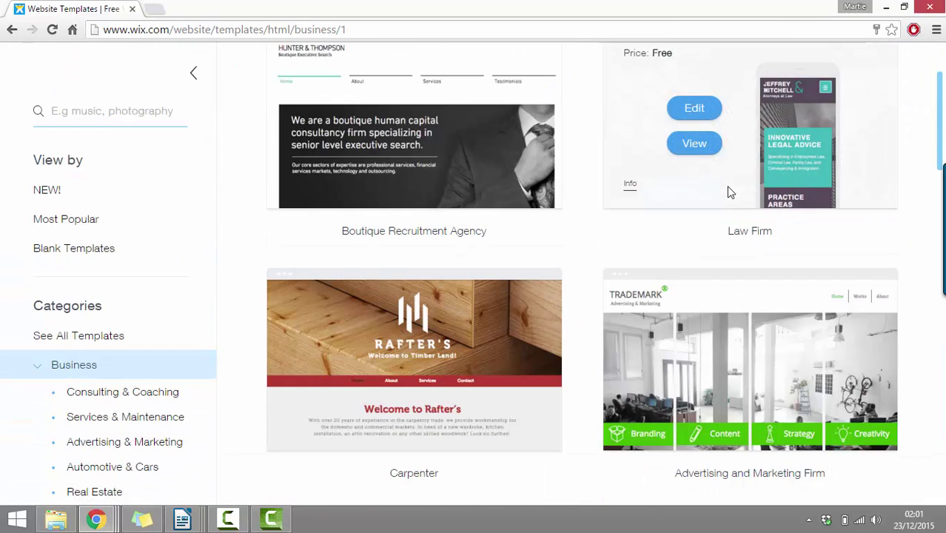
scroll(728, 192, down, 1)
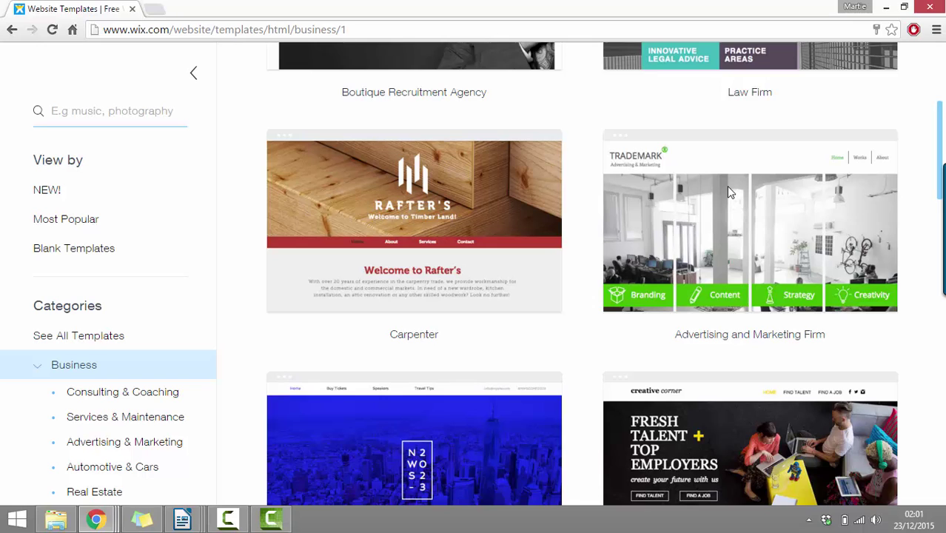
scroll(728, 191, down, 1)
scroll(729, 191, down, 1)
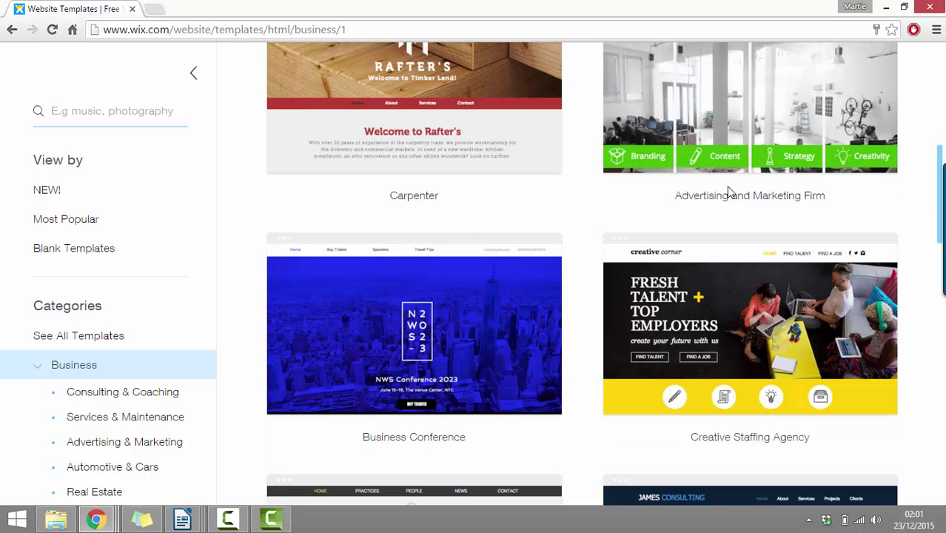
scroll(728, 192, down, 1)
scroll(728, 191, down, 1)
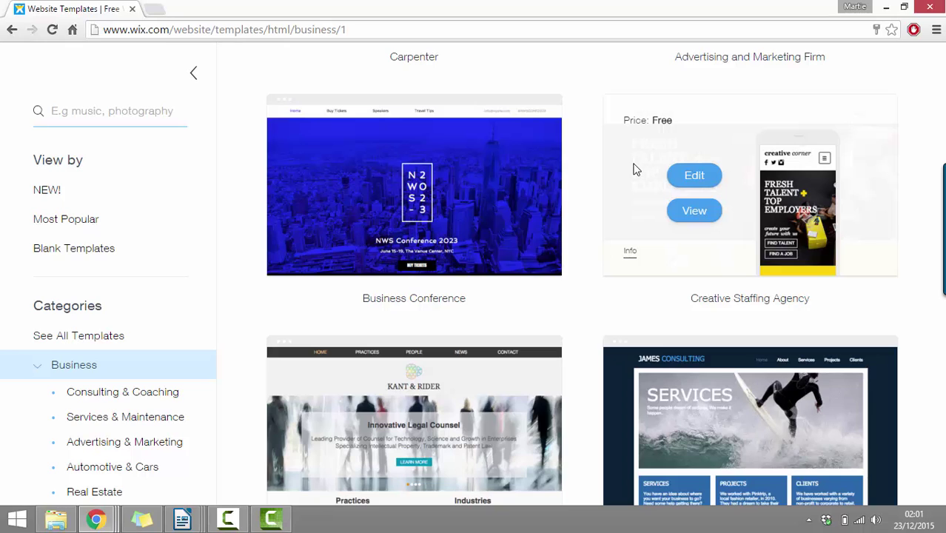
click(694, 177)
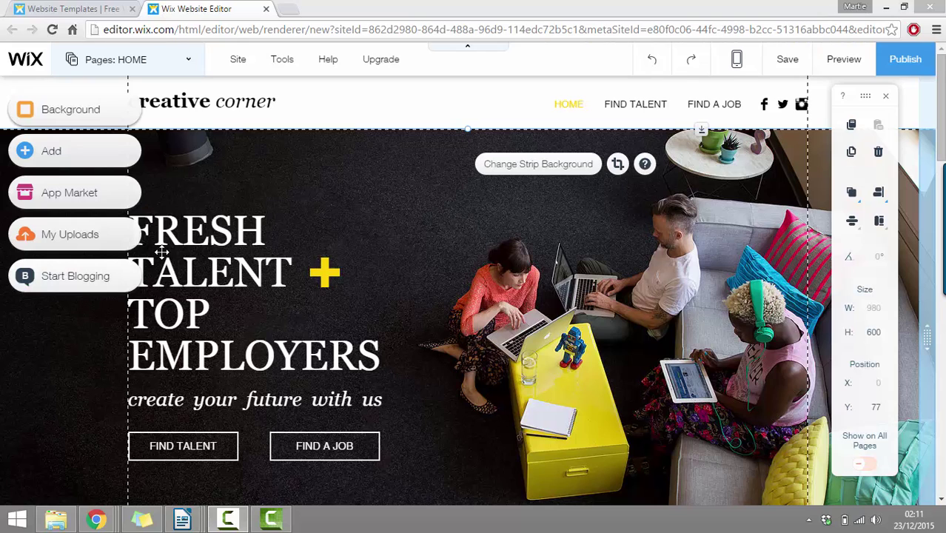
click(262, 351)
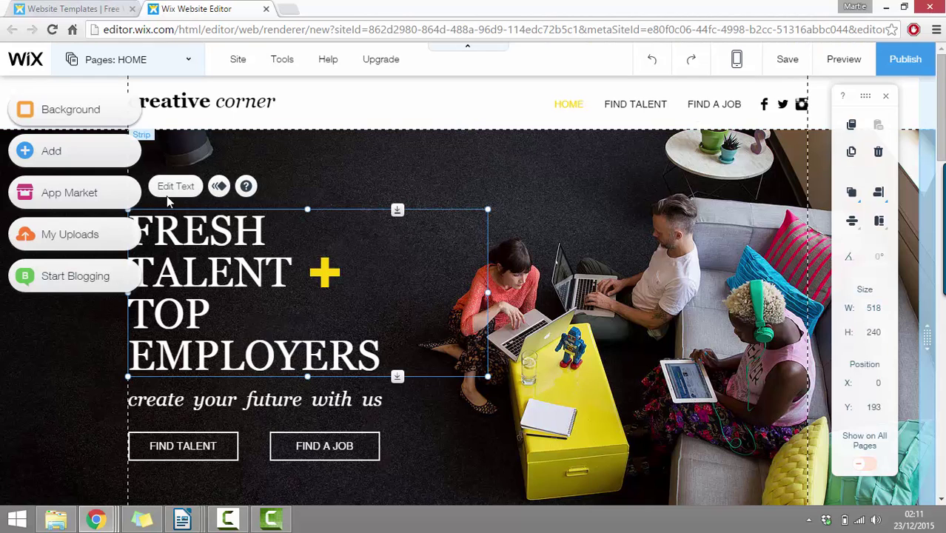
- Replace the FRESH TALENT heading with 'My New Awesome Wix Wesbite'
click(176, 188)
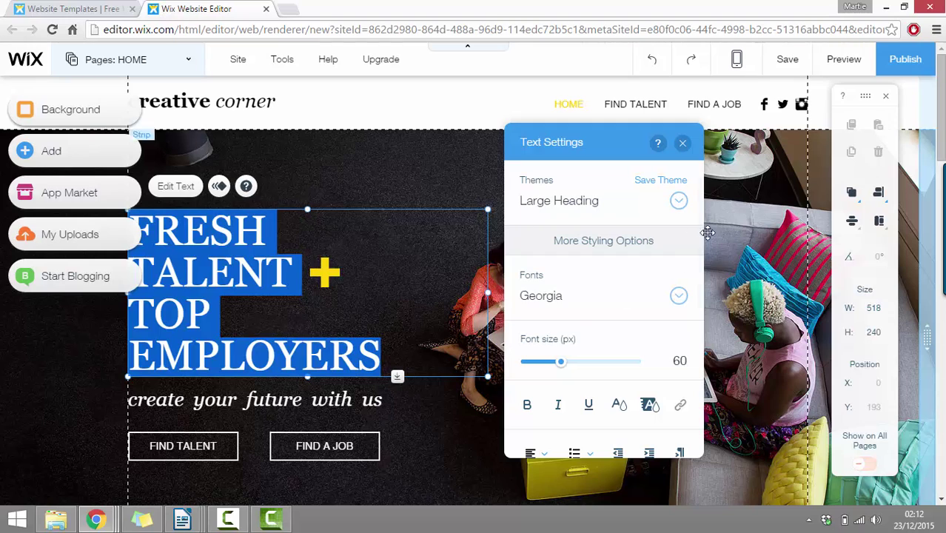
click(678, 297)
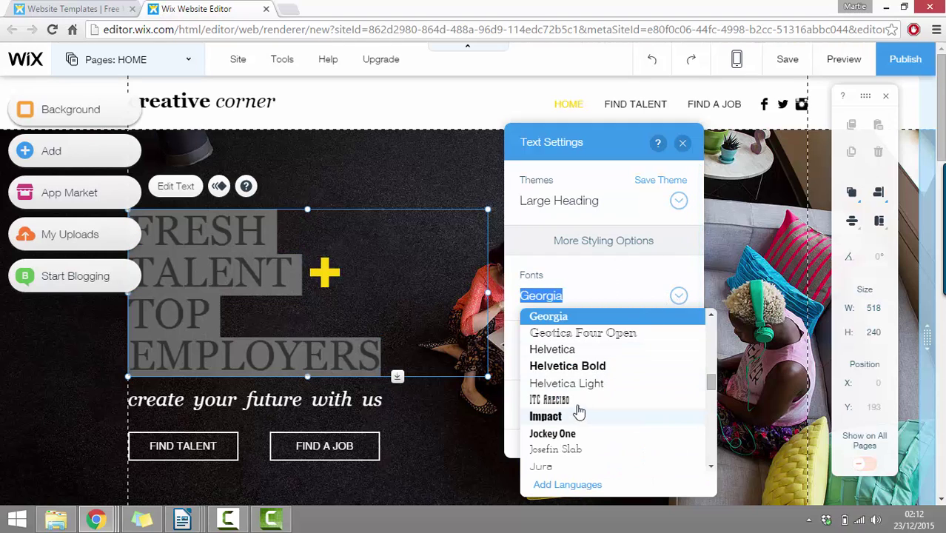
click(591, 384)
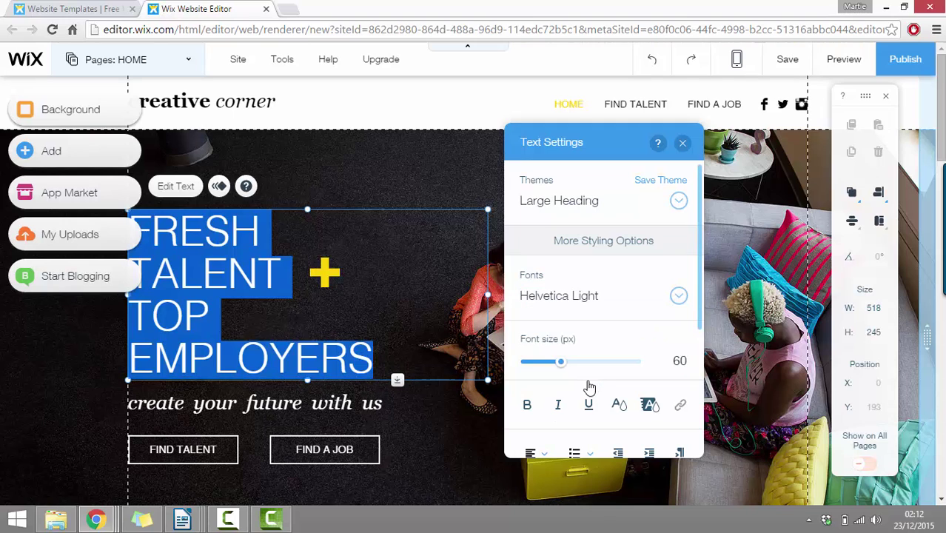
click(370, 357)
drag(372, 359, 121, 233)
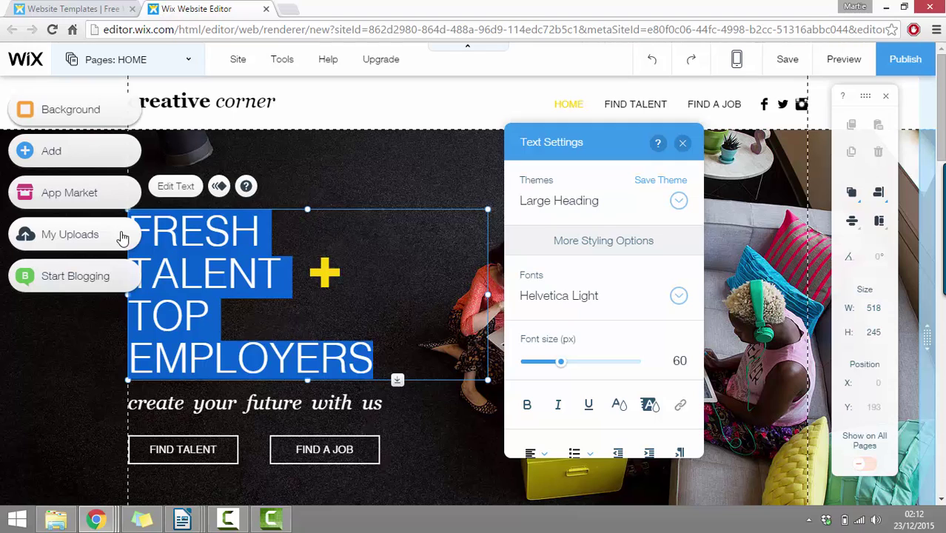
key(BackSpace)
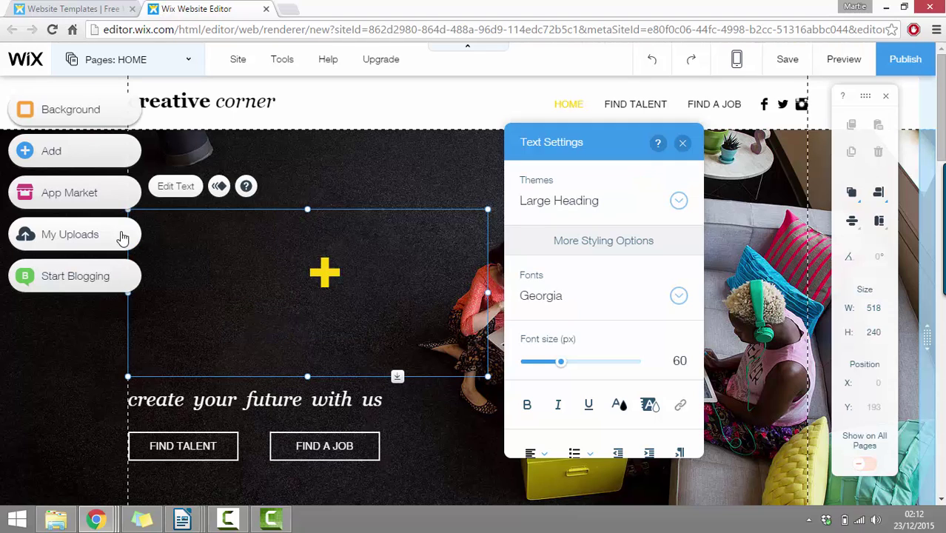
text(My New Aw)
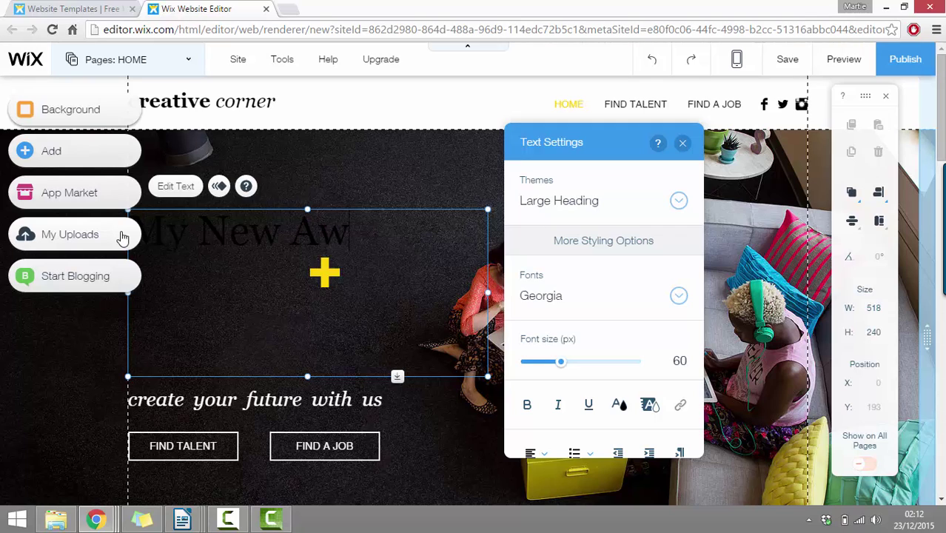
text(esome Wix Wesbite)
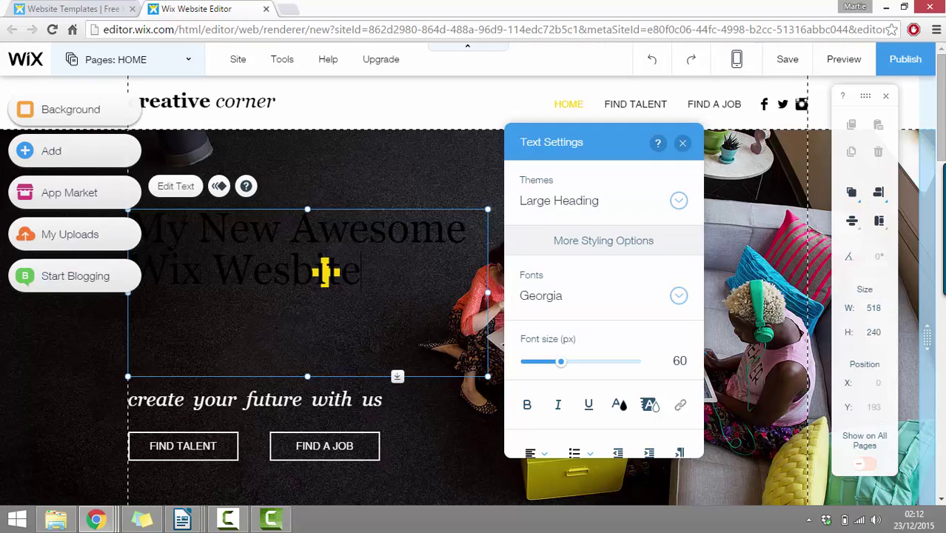
- Color the new heading text yellow
key(ctrl+a)
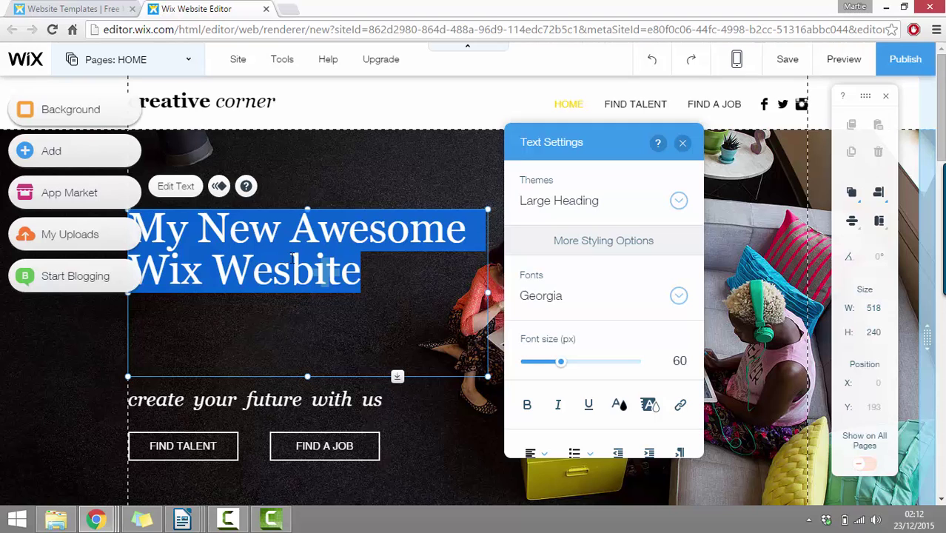
click(620, 407)
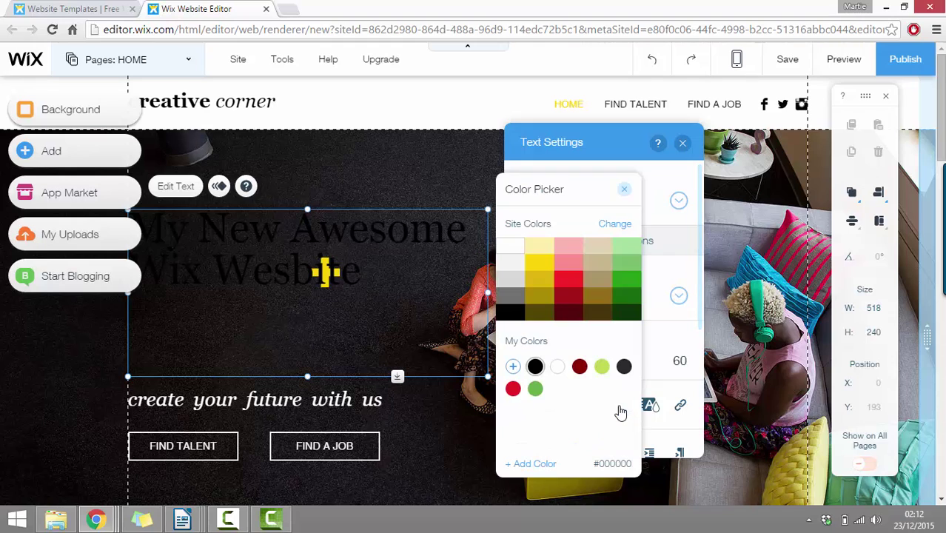
click(540, 268)
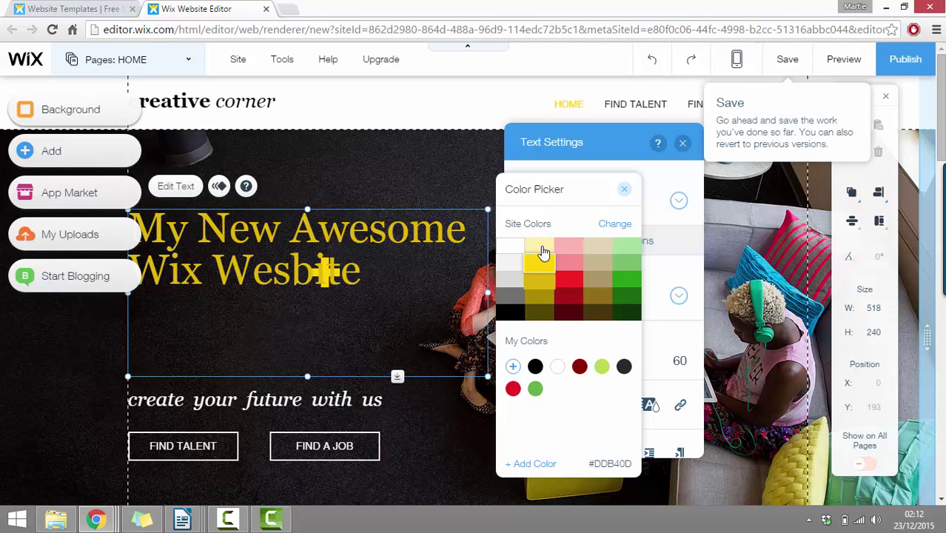
click(624, 189)
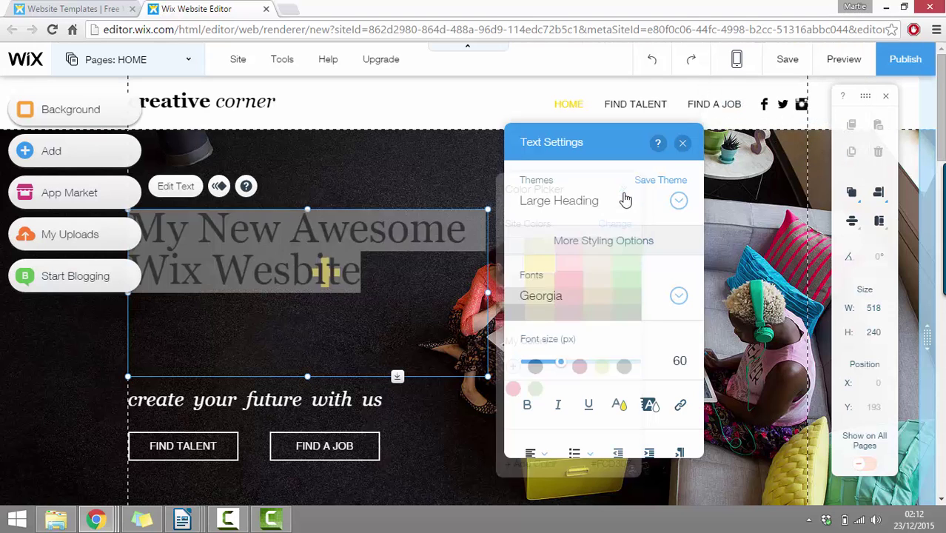
click(435, 295)
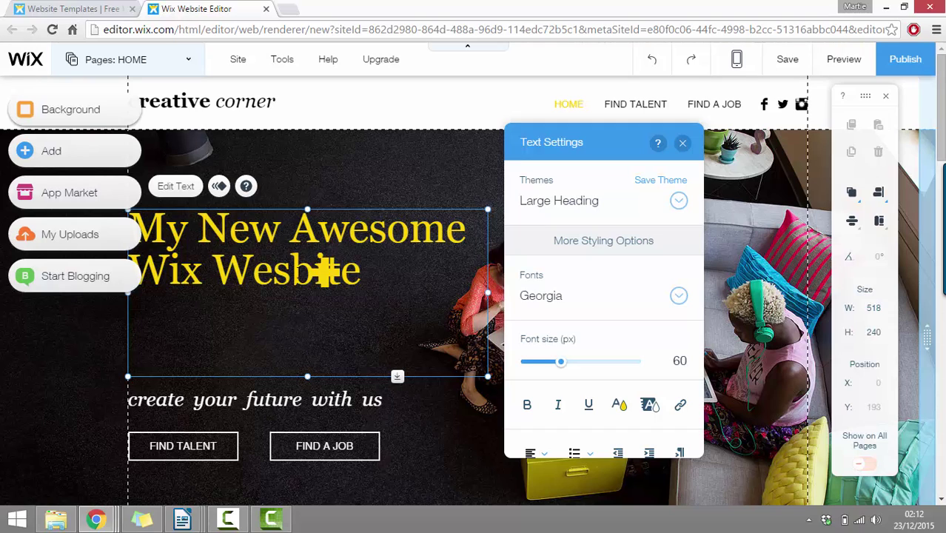
click(330, 194)
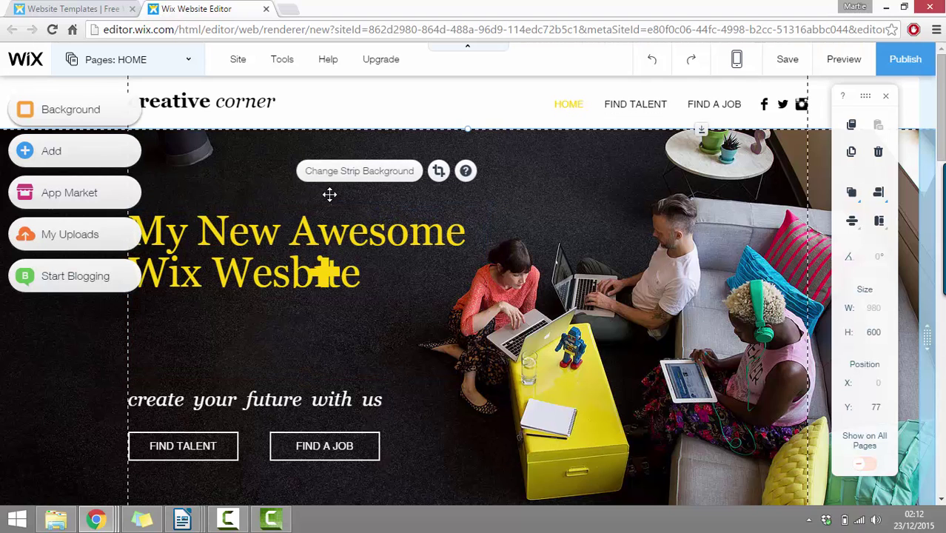
- Set the plus shape's fill and border colours to white
drag(270, 246, 406, 226)
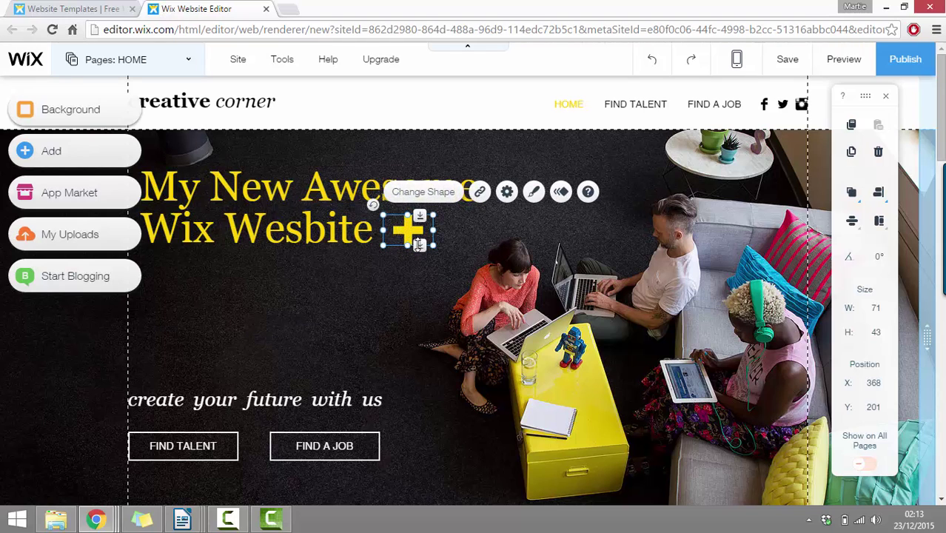
click(533, 198)
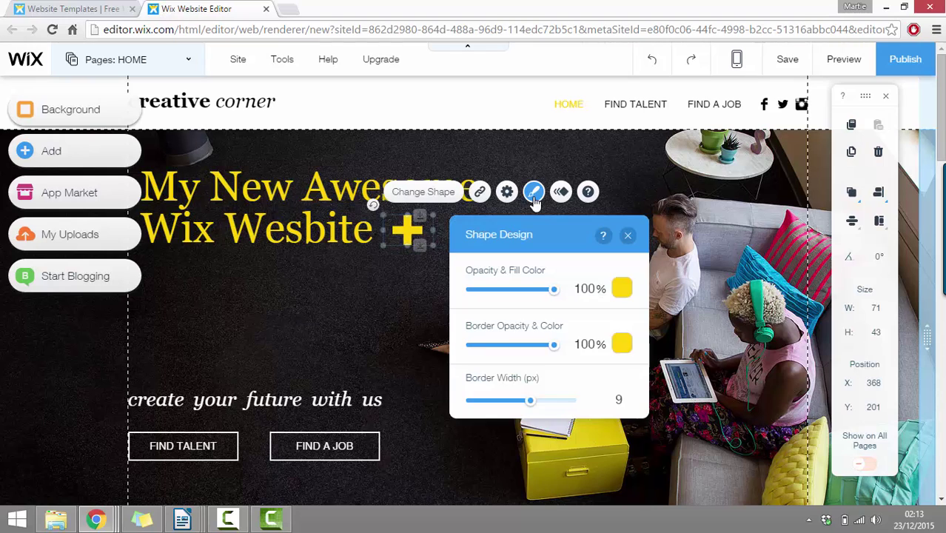
click(622, 288)
click(456, 276)
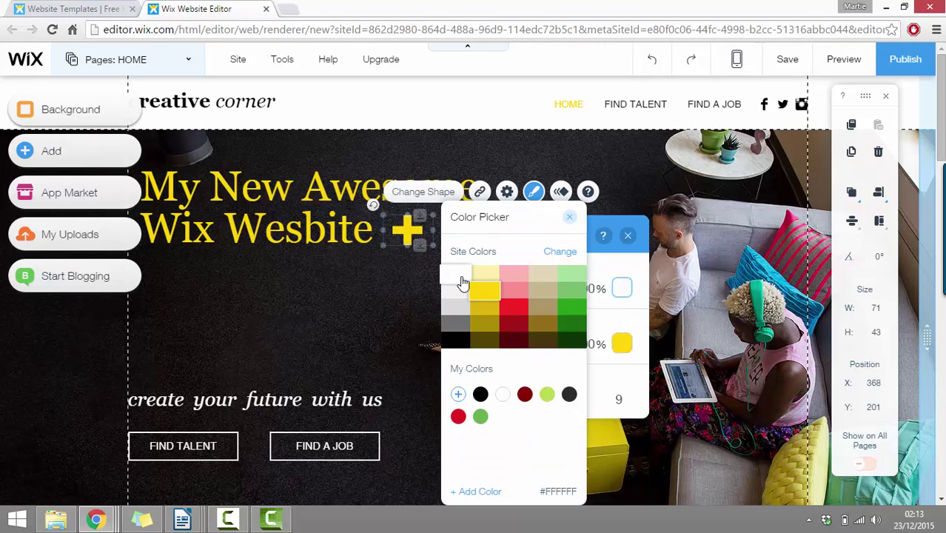
click(572, 275)
click(569, 217)
click(621, 344)
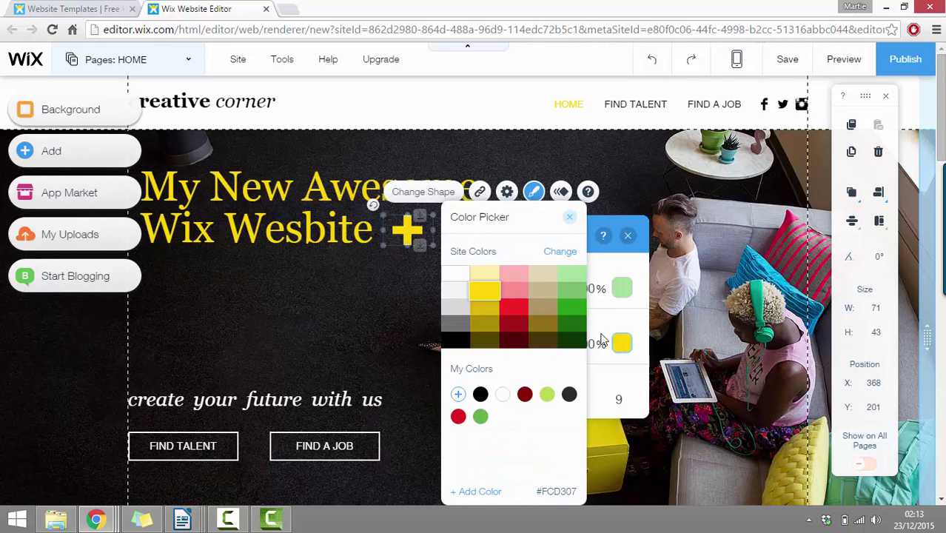
click(456, 275)
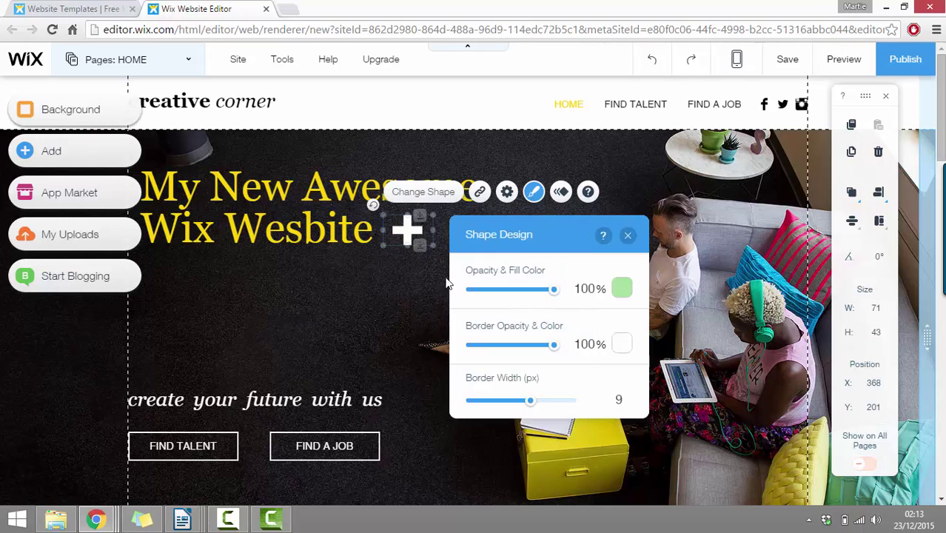
click(356, 298)
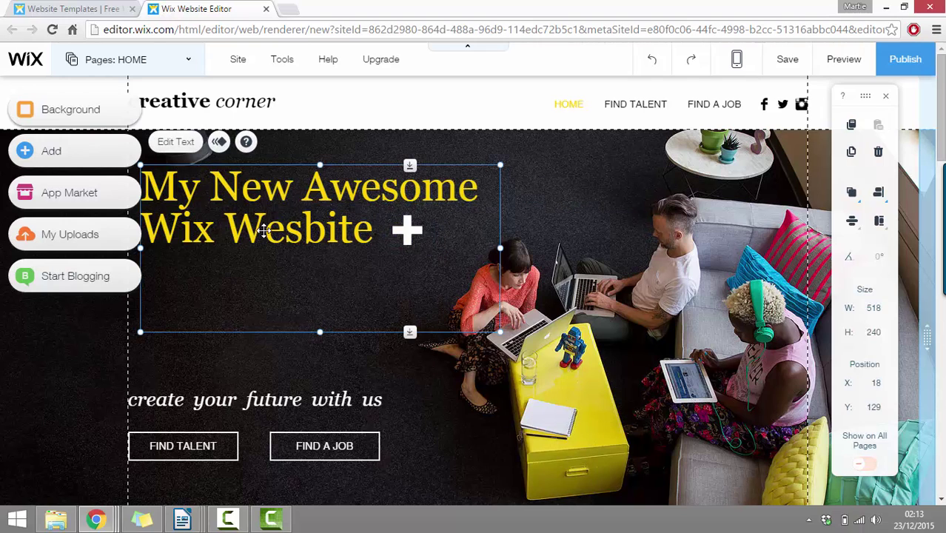
- Move the heading, plus, tagline and FIND TALENT/FIND A JOB buttons together in the upper left
drag(277, 224, 311, 222)
click(285, 342)
drag(407, 230, 434, 228)
click(321, 287)
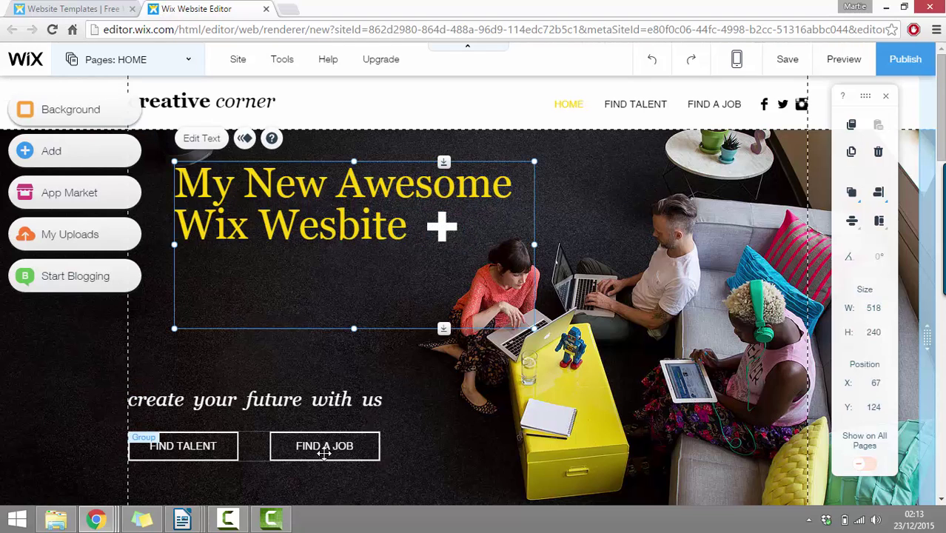
drag(273, 396, 330, 273)
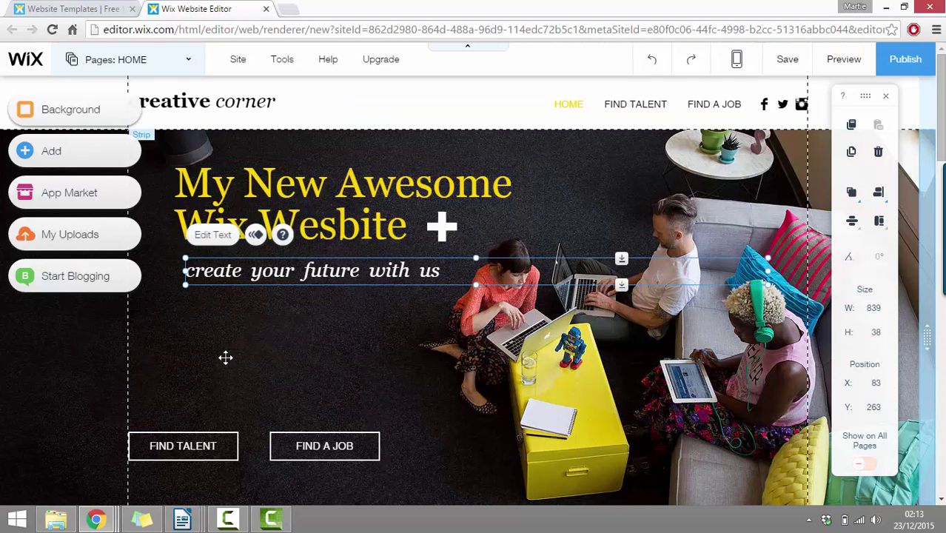
click(221, 368)
drag(161, 439, 190, 323)
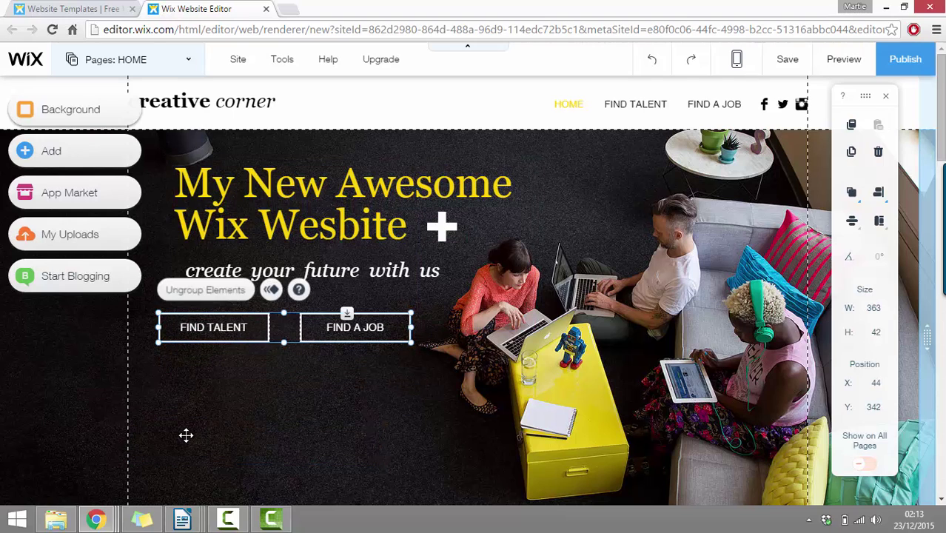
click(189, 429)
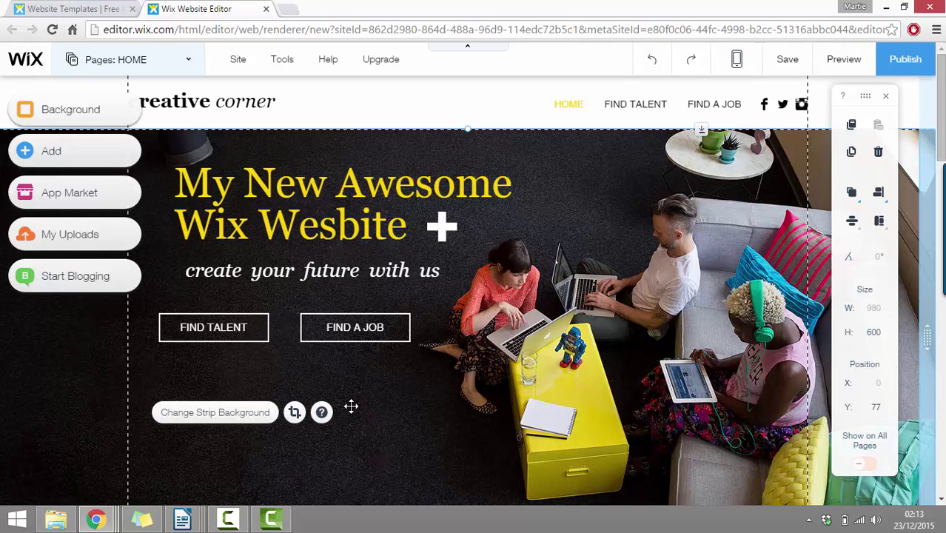
click(660, 315)
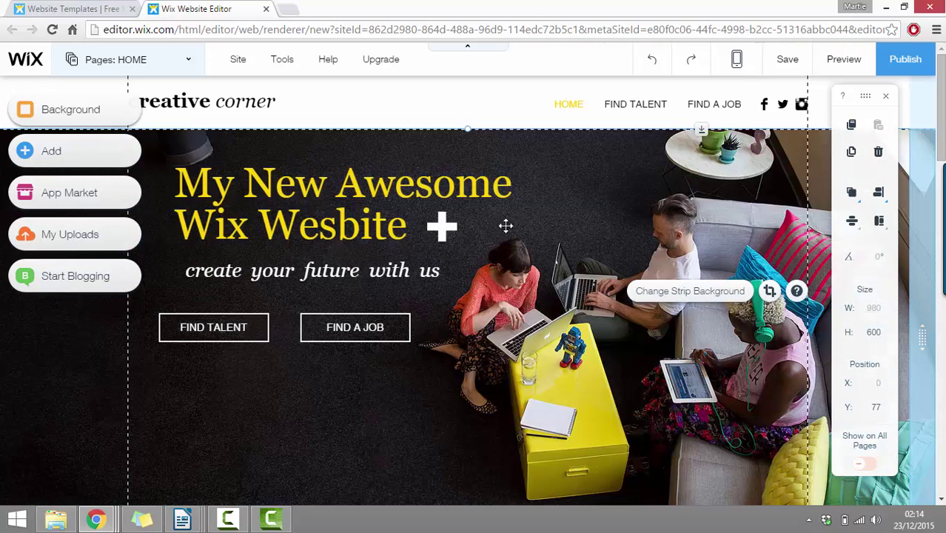
- Try the mountains photo as the strip background
click(700, 296)
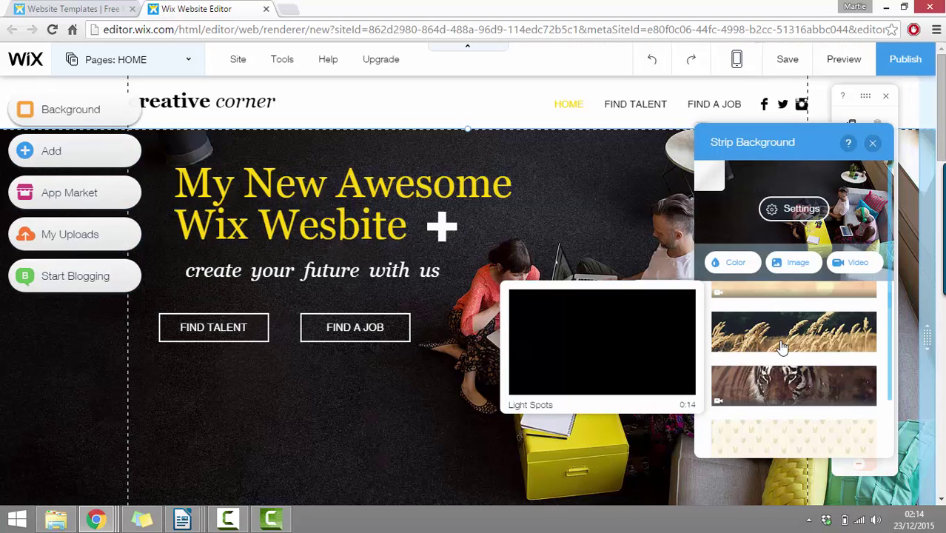
scroll(782, 347, down, 1)
scroll(782, 347, down, 1)
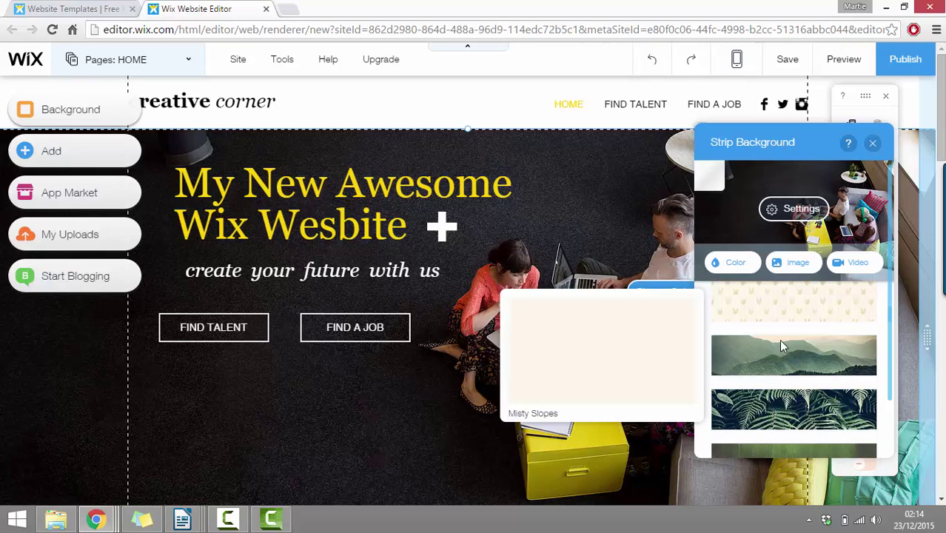
click(782, 346)
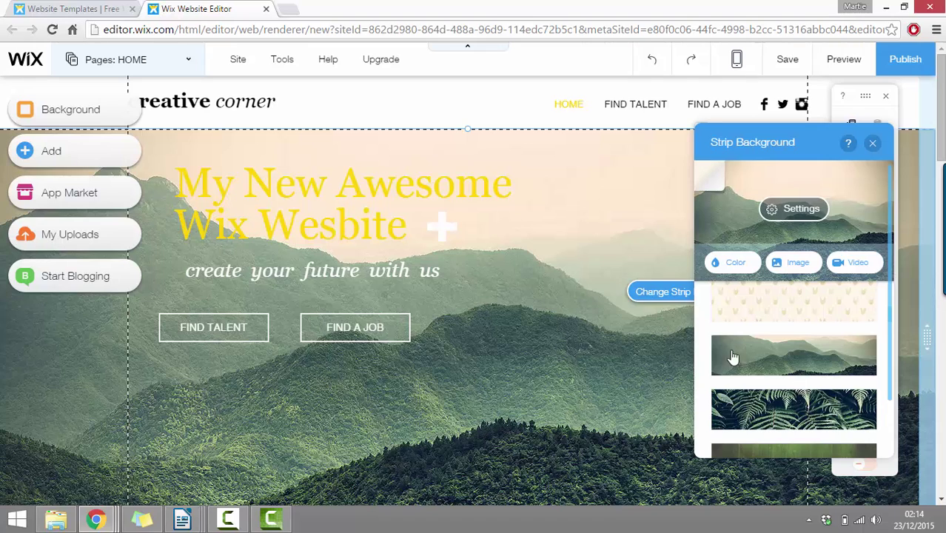
click(872, 144)
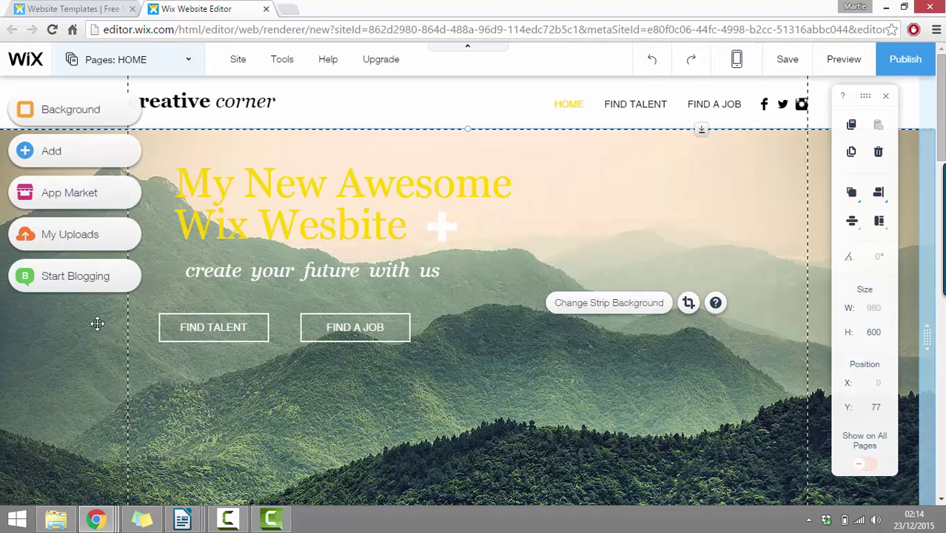
- Set the foggy pier photo as the strip background after trying the cloudy mountain image
click(607, 305)
scroll(770, 355, down, 5)
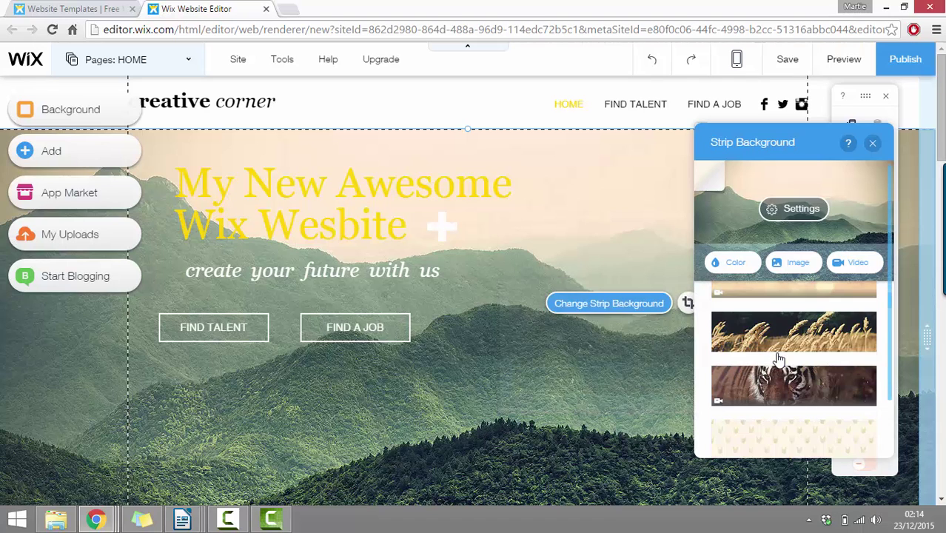
scroll(779, 359, down, 8)
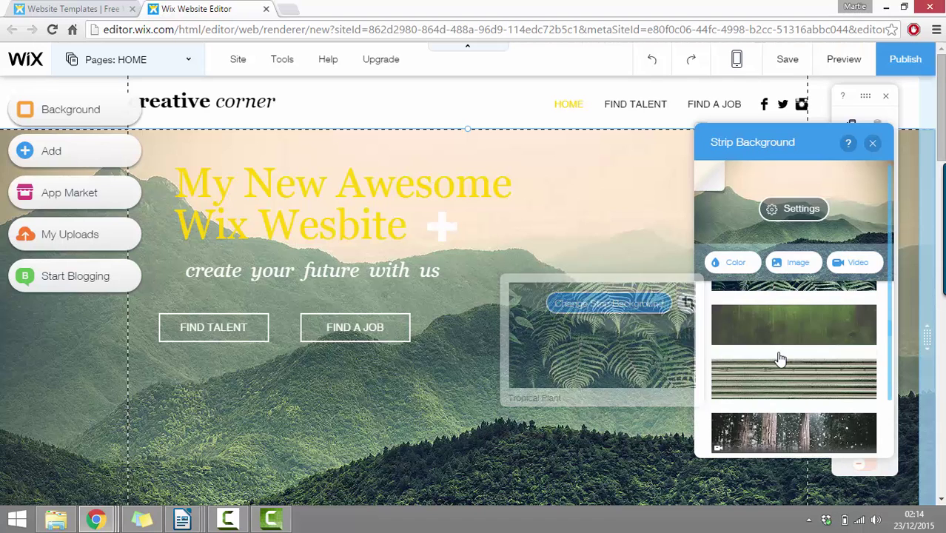
click(778, 359)
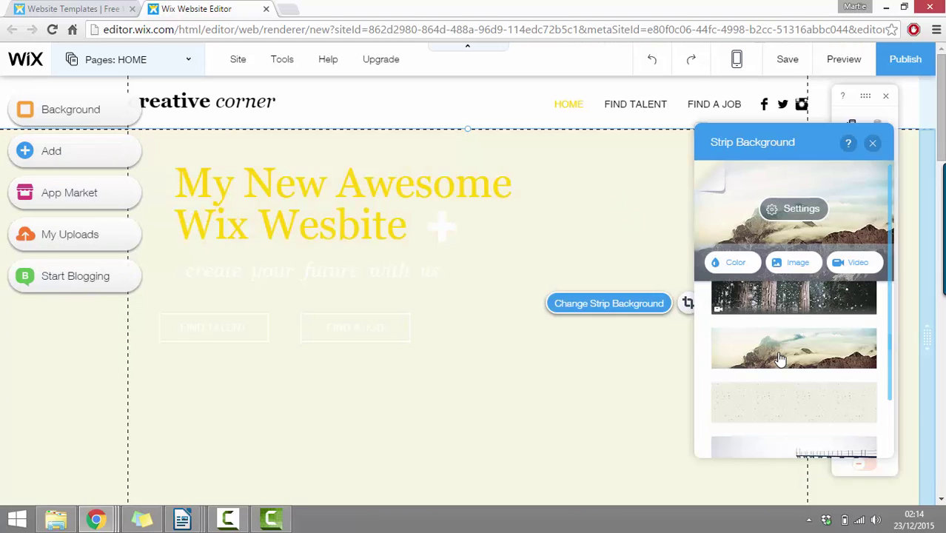
scroll(781, 349, down, 2)
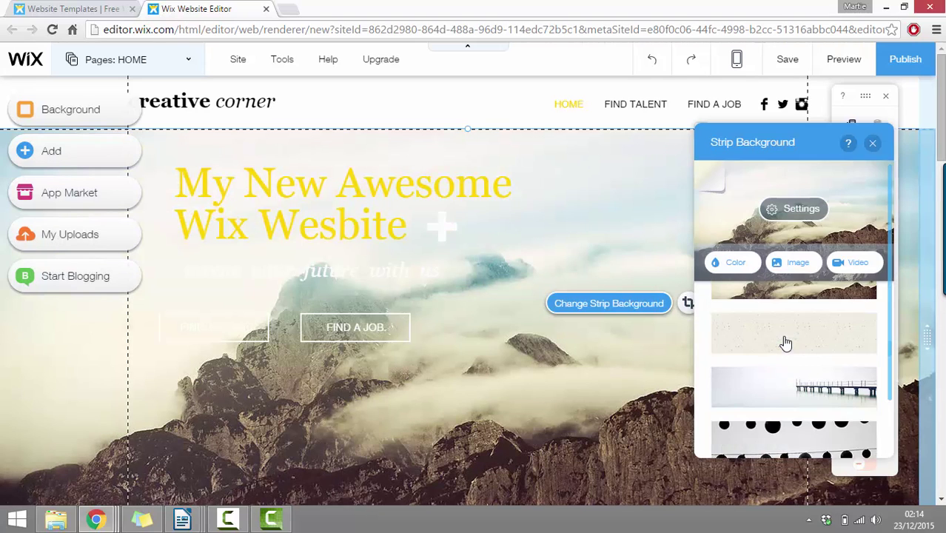
scroll(786, 343, down, 8)
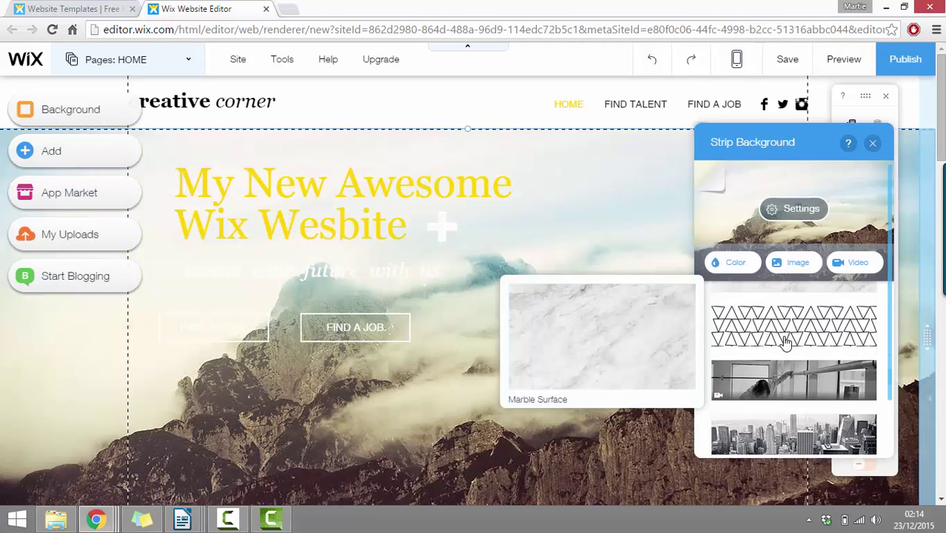
click(772, 413)
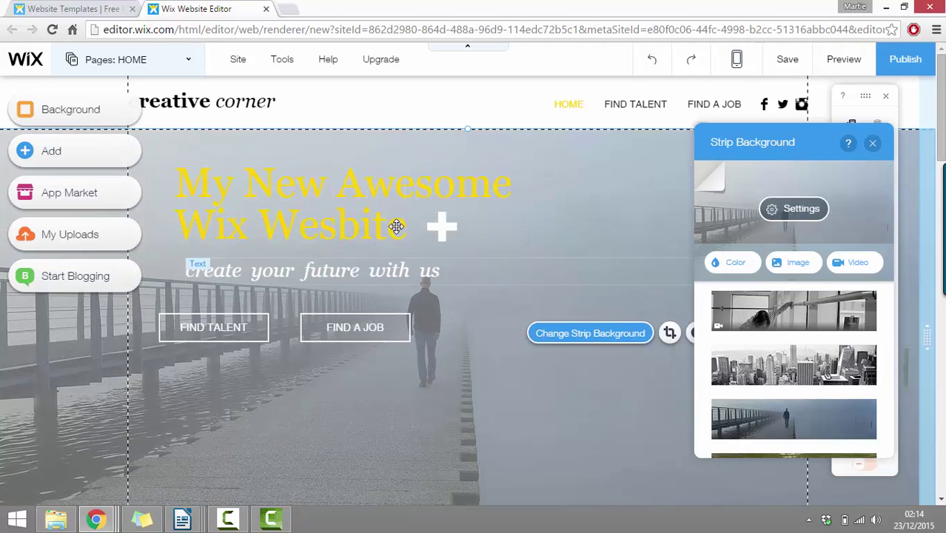
click(390, 222)
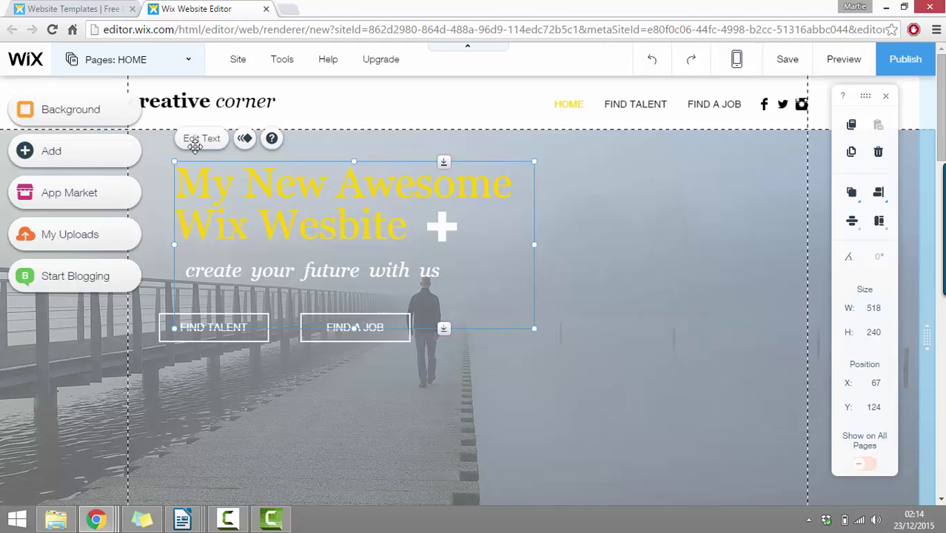
- Make the heading white at 80 px and widen its box to two lines
drag(231, 179, 231, 178)
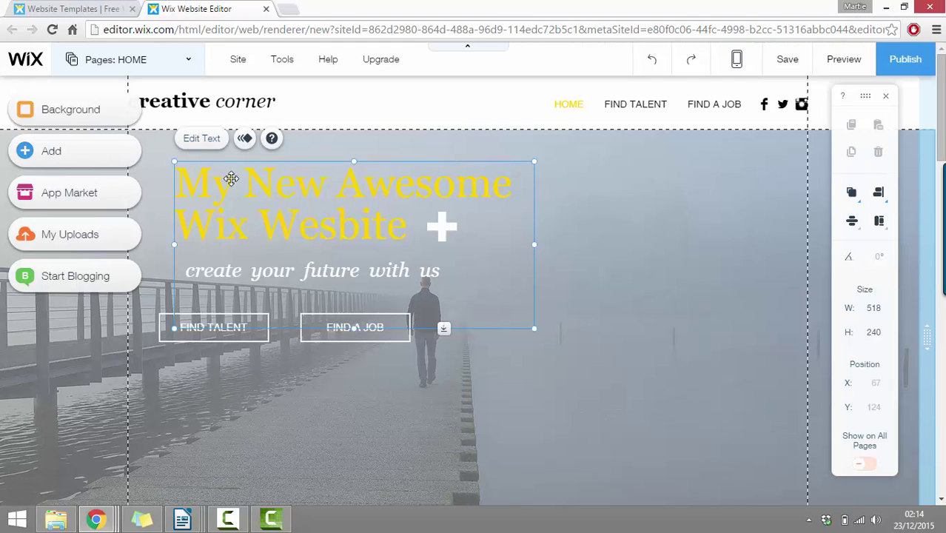
double_click(426, 245)
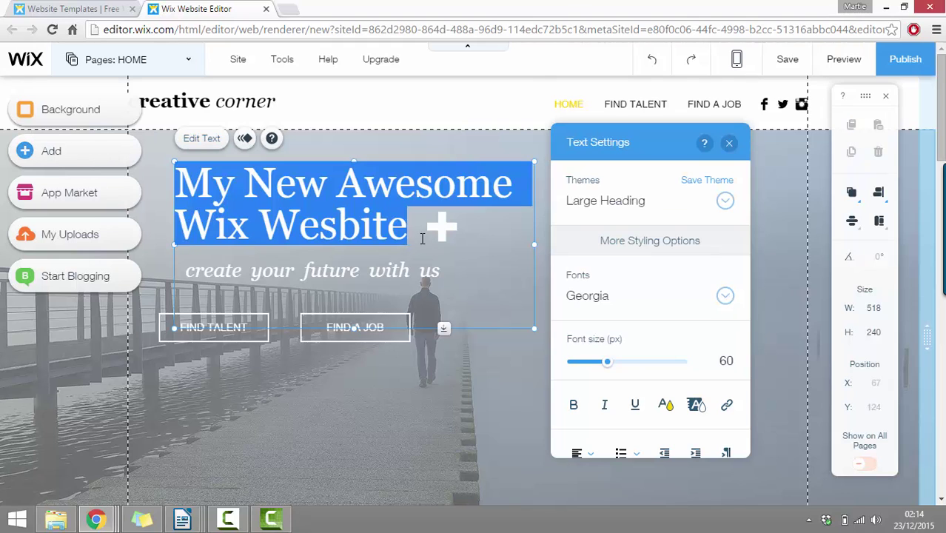
click(665, 404)
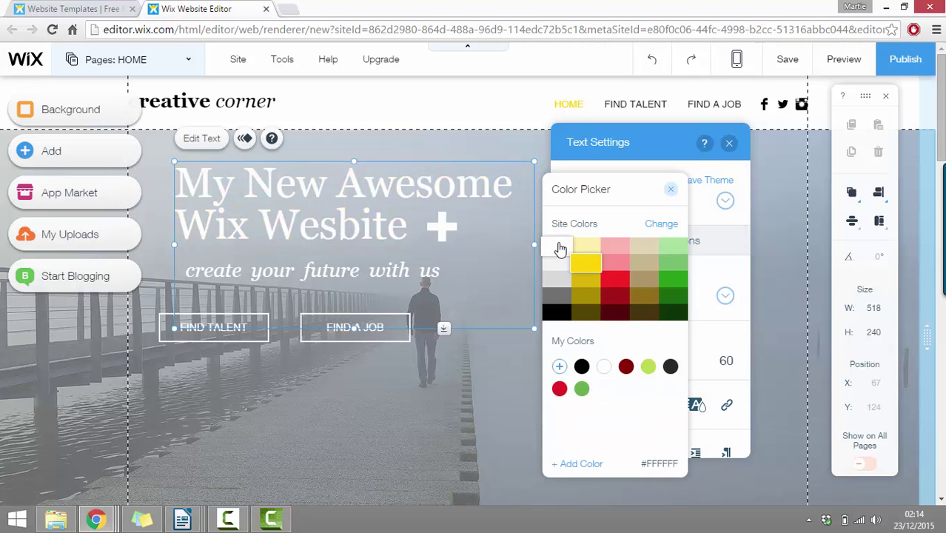
click(502, 145)
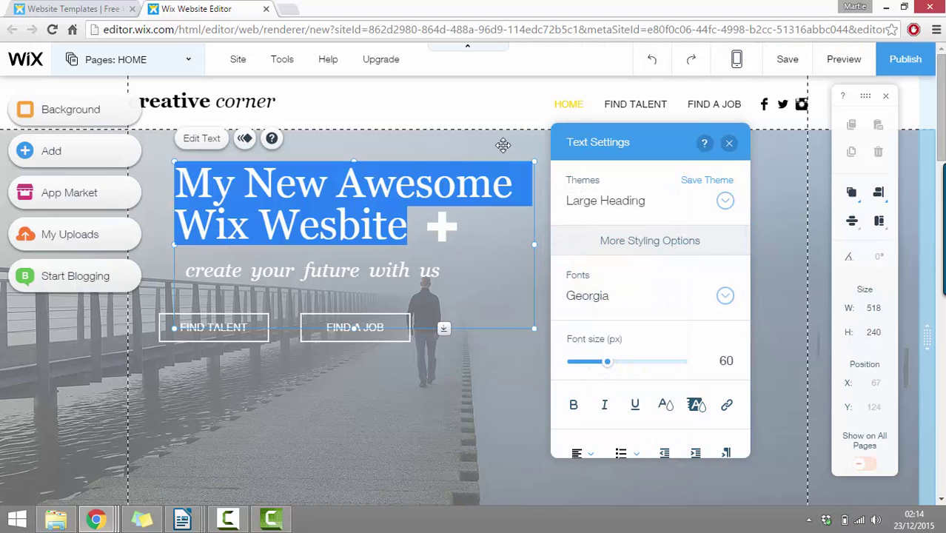
click(531, 136)
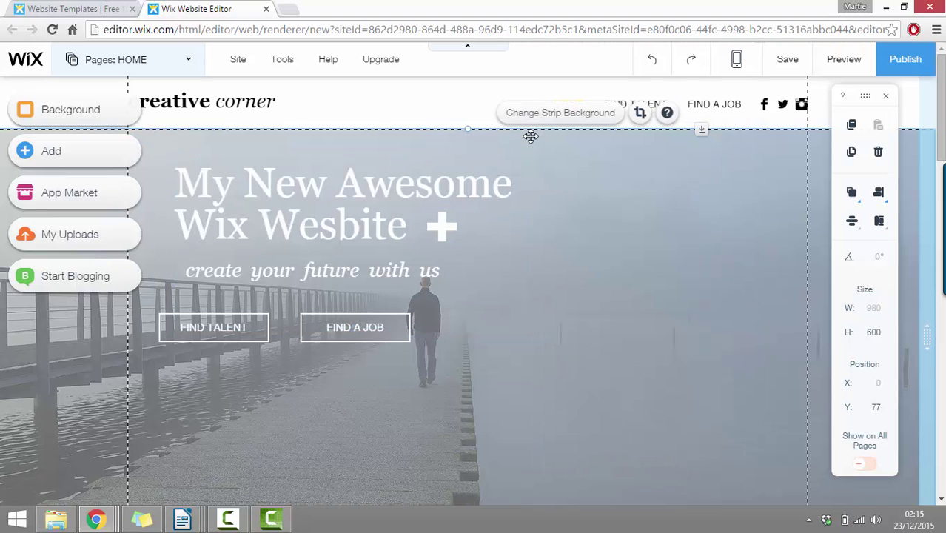
click(366, 223)
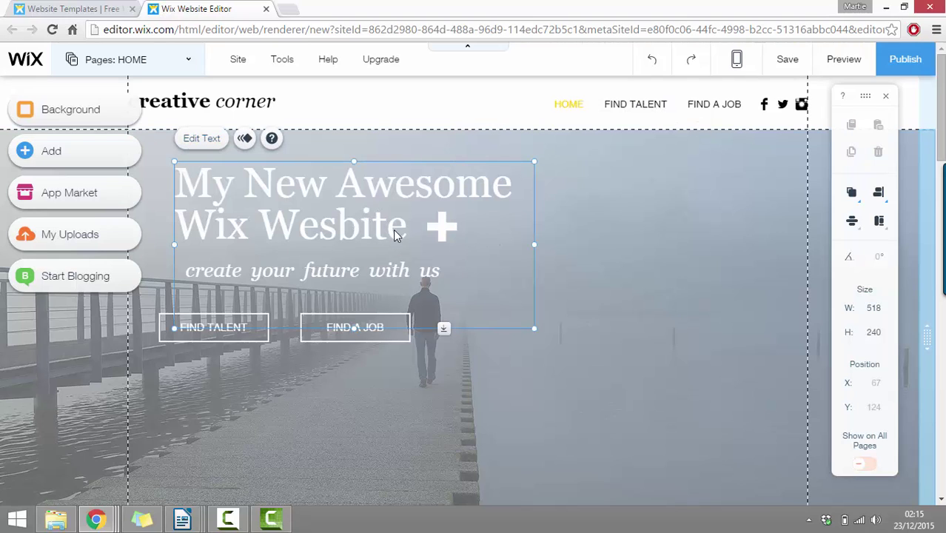
double_click(395, 237)
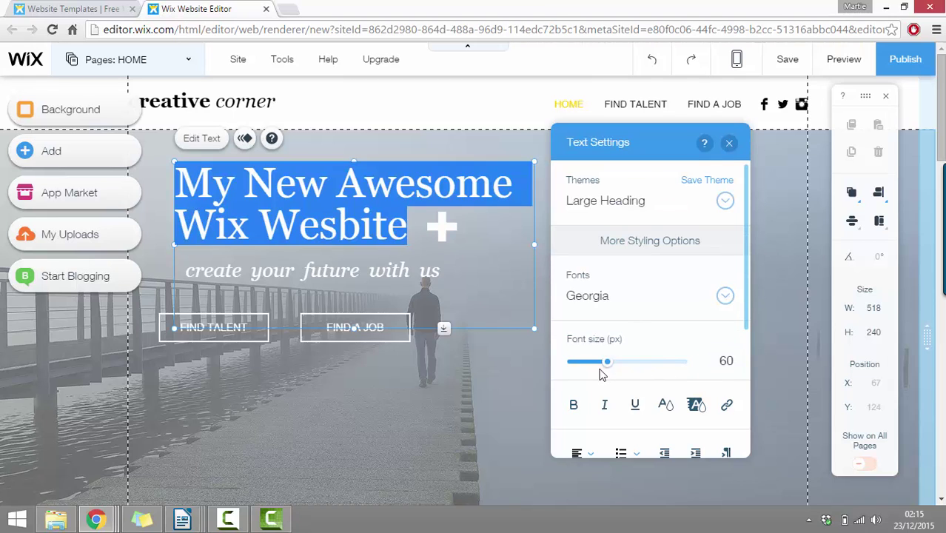
drag(607, 363, 628, 370)
key(Escape)
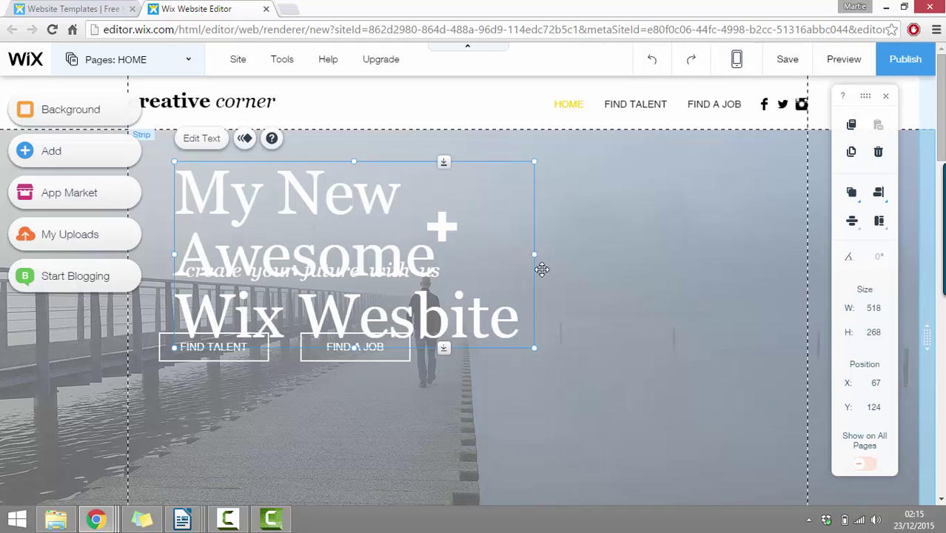
drag(565, 253, 793, 264)
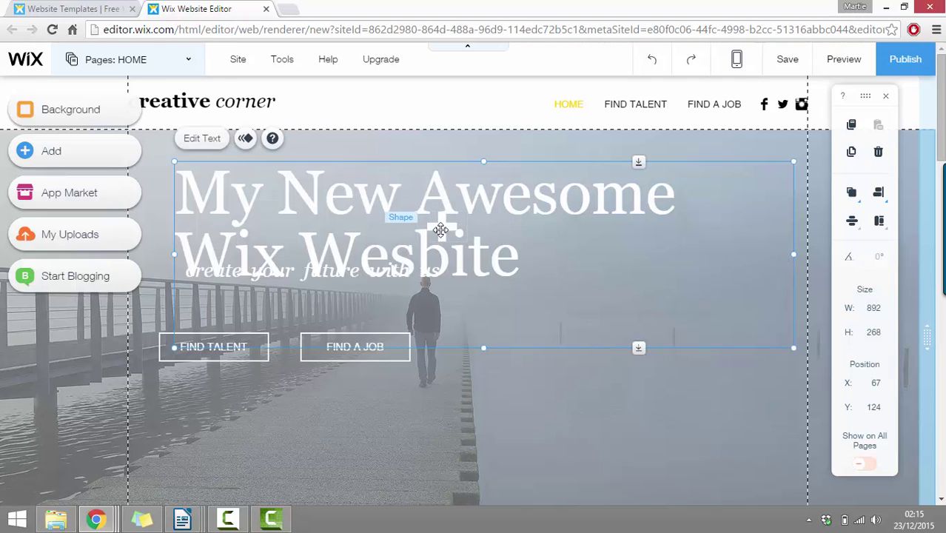
- Move the plus after the heading, the buttons to the right, and the tagline below
drag(513, 245, 556, 263)
click(453, 406)
click(358, 355)
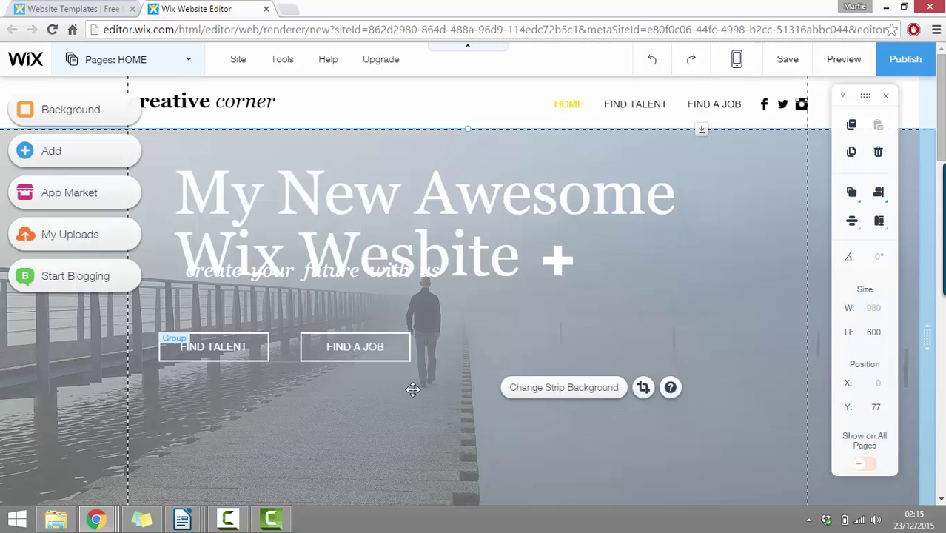
drag(482, 391, 711, 321)
drag(339, 289, 353, 320)
- Align the tagline with the buttons and rewrite it as 'I Built it with Wix'
click(379, 386)
click(319, 317)
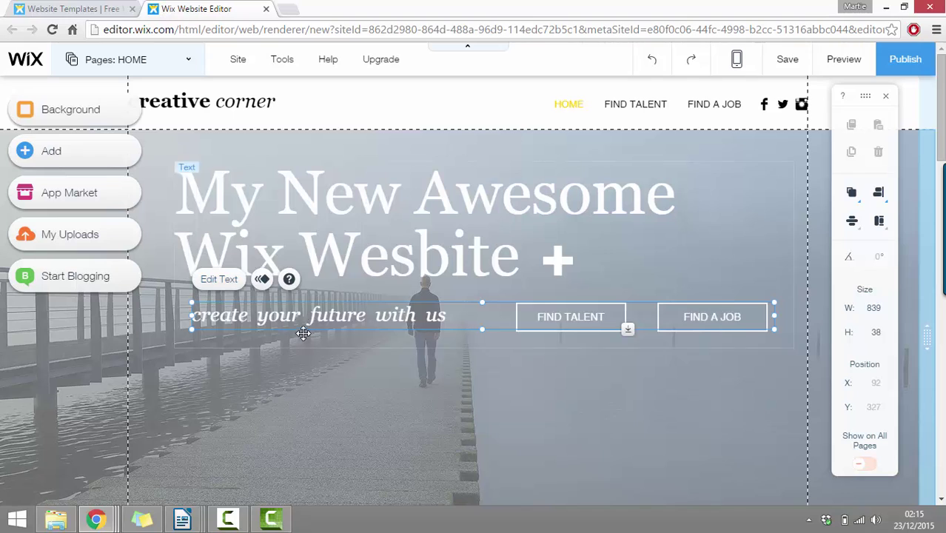
double_click(337, 316)
key(BackSpace)
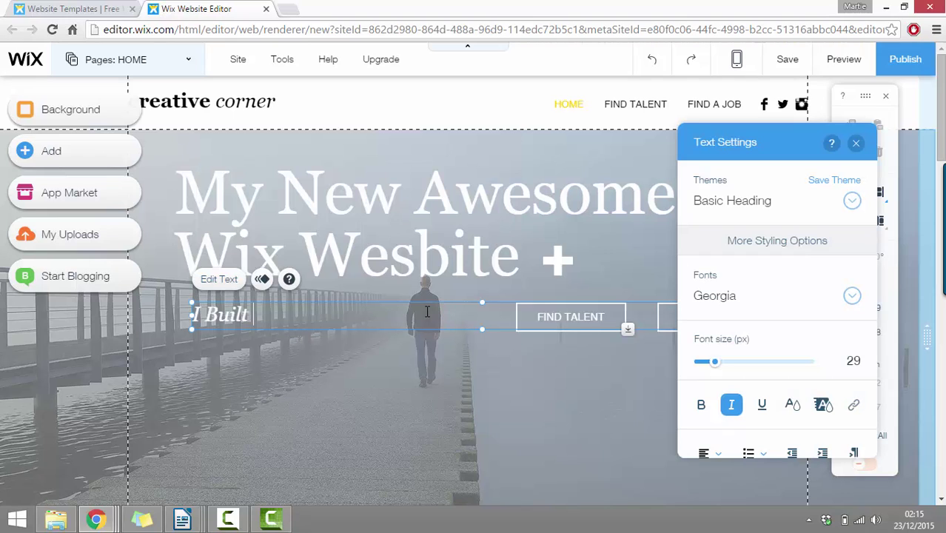
text(I Built it with Wix)
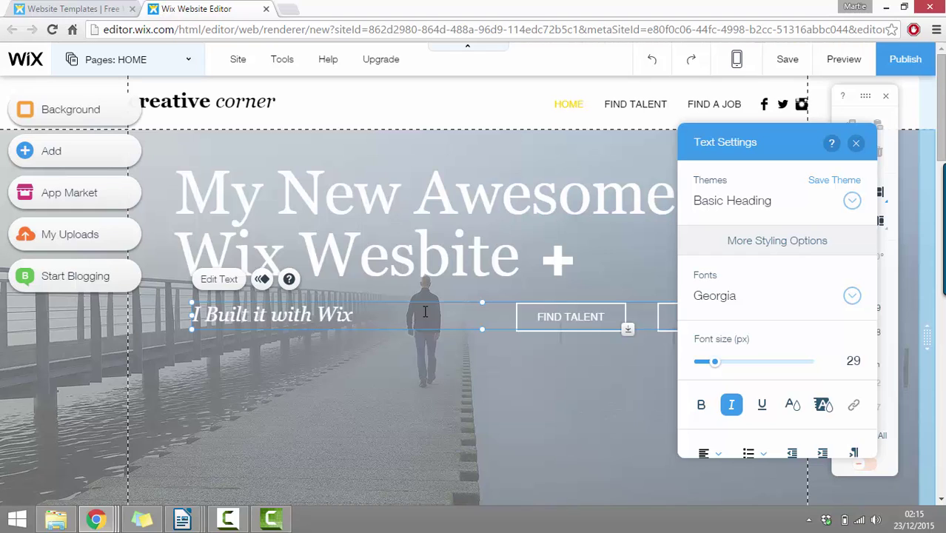
- Turn the whole 'I Built it with Wix' tagline red
click(792, 405)
click(747, 286)
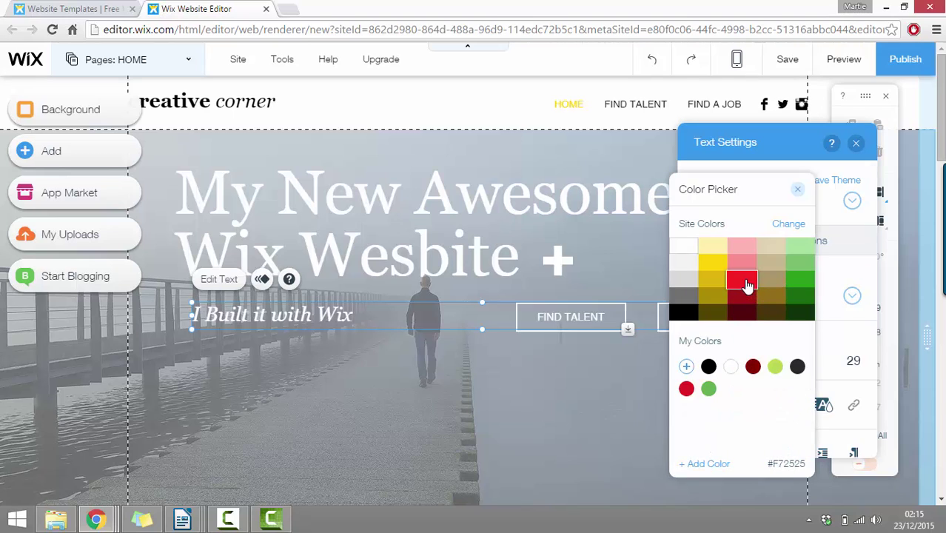
click(380, 318)
drag(376, 316, 189, 316)
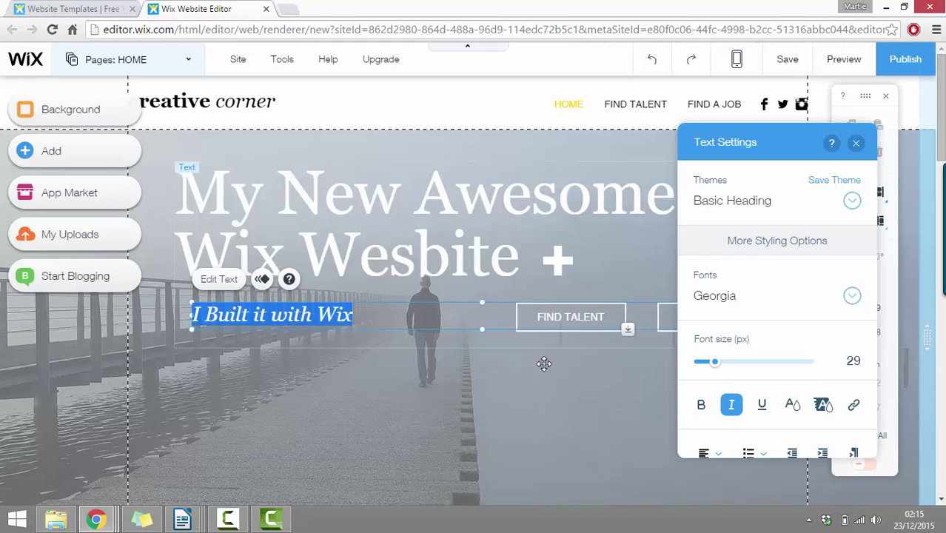
click(792, 405)
click(741, 282)
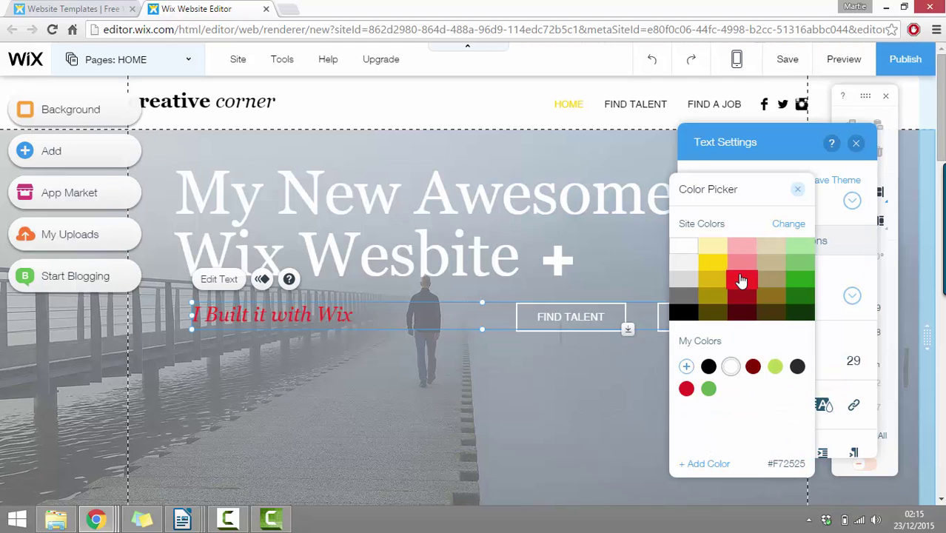
click(741, 281)
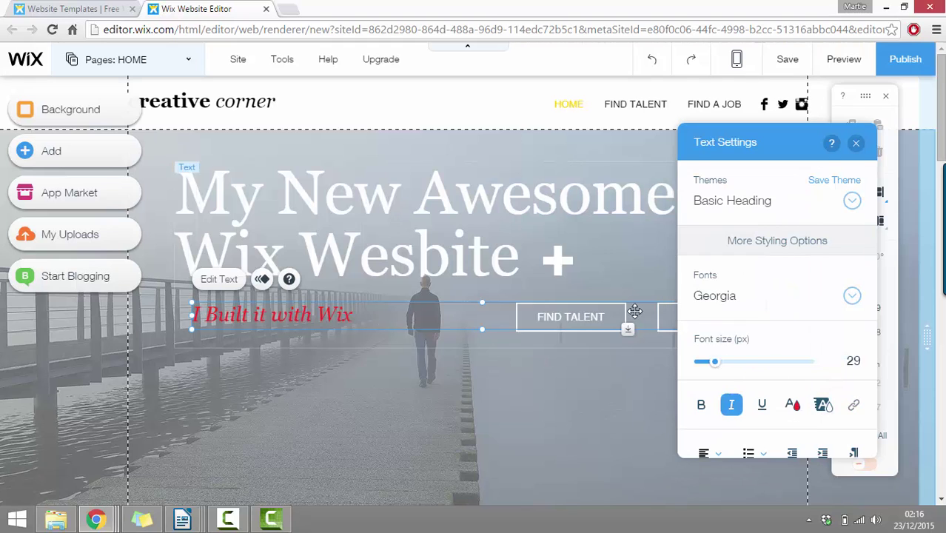
click(856, 143)
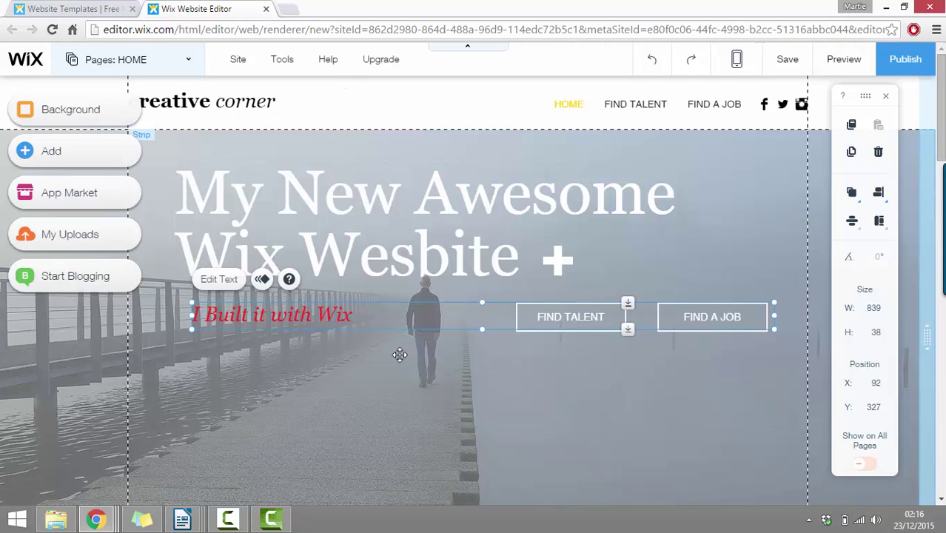
click(846, 59)
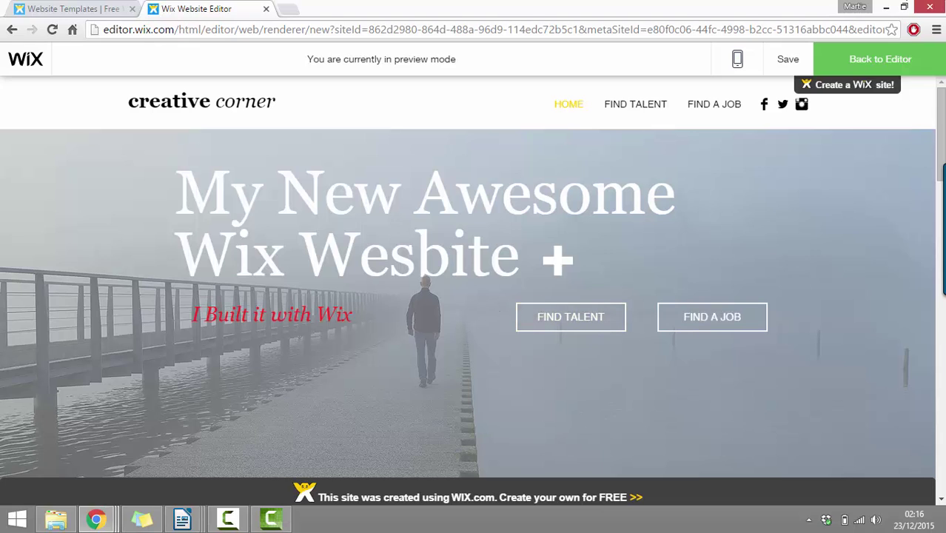
click(891, 66)
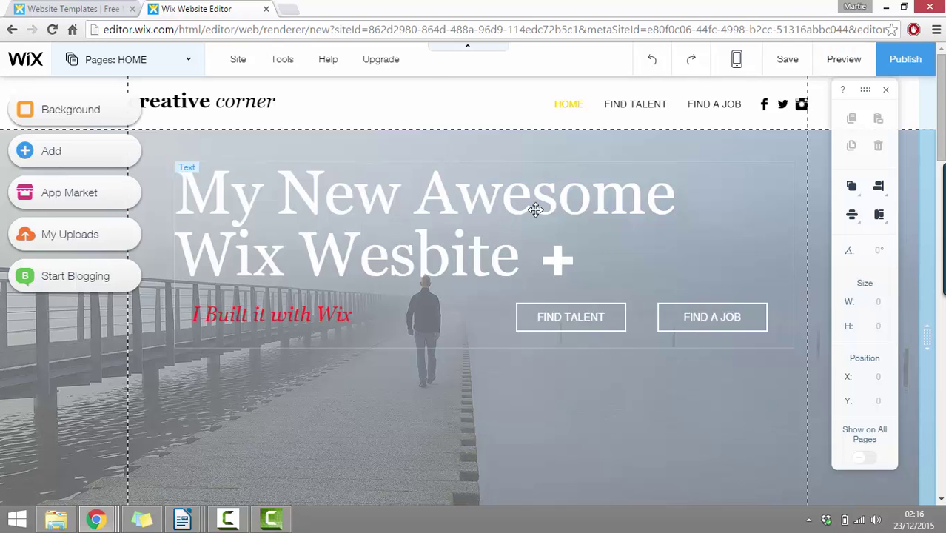
- Rename the header title to 'Smart Minded Marketing', widen it to one line, and lower it slightly
mouse_move(224, 101)
mouse_down()
mouse_move(239, 104)
mouse_move(221, 103)
mouse_up()
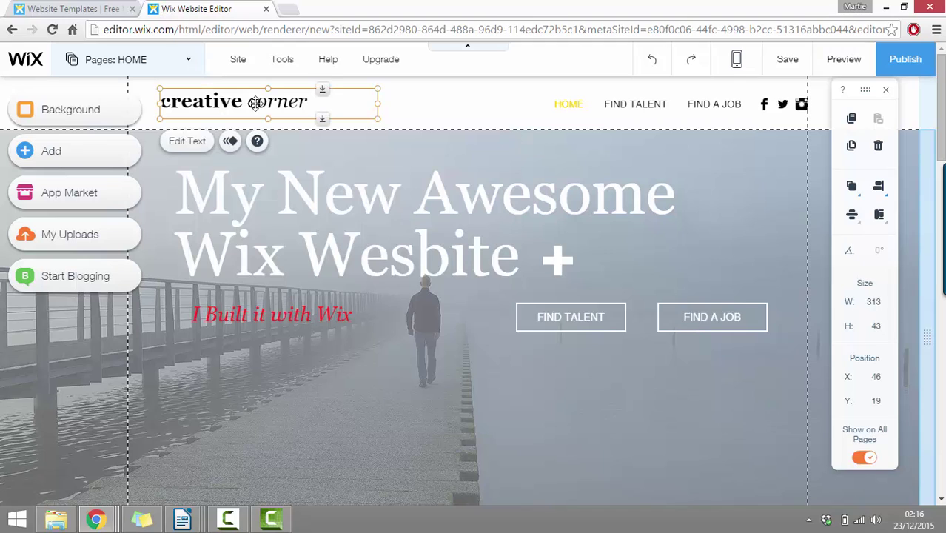
click(197, 143)
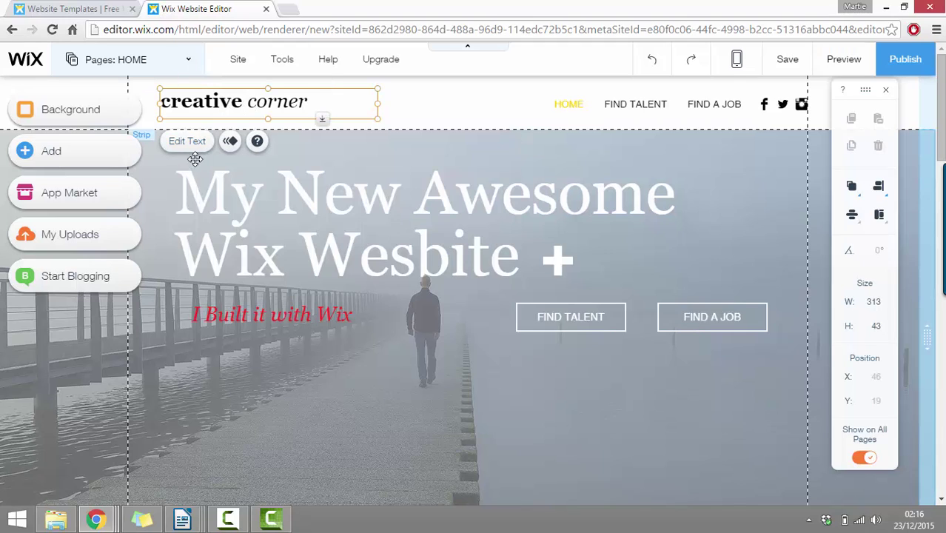
click(189, 143)
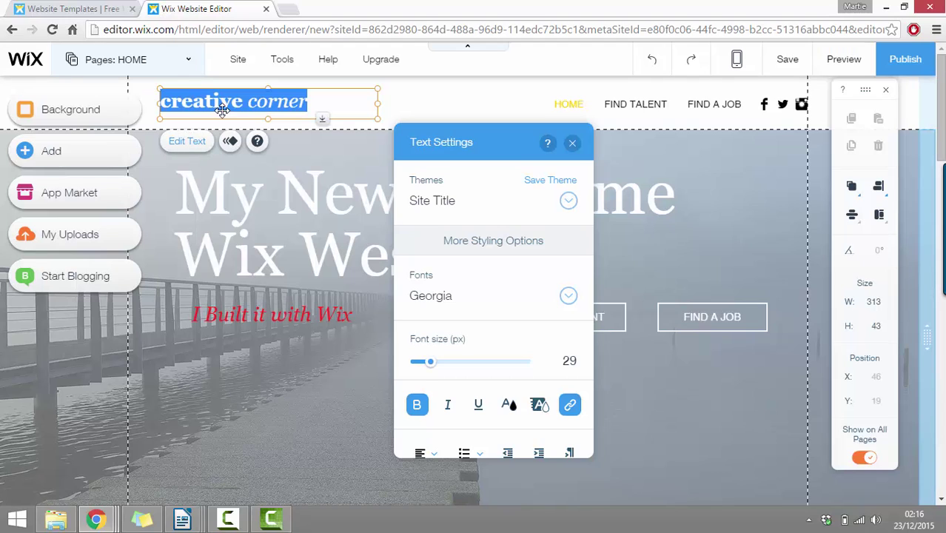
text(S)
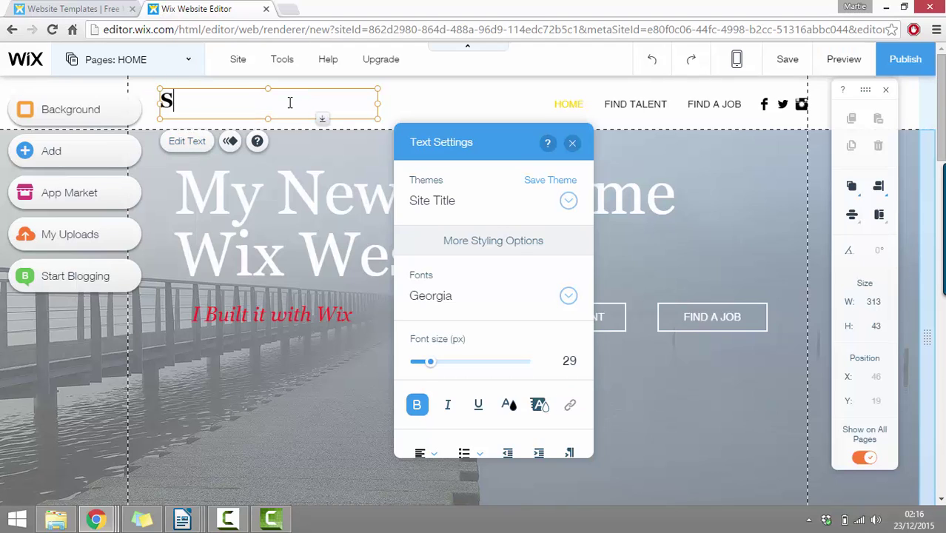
text(mart M)
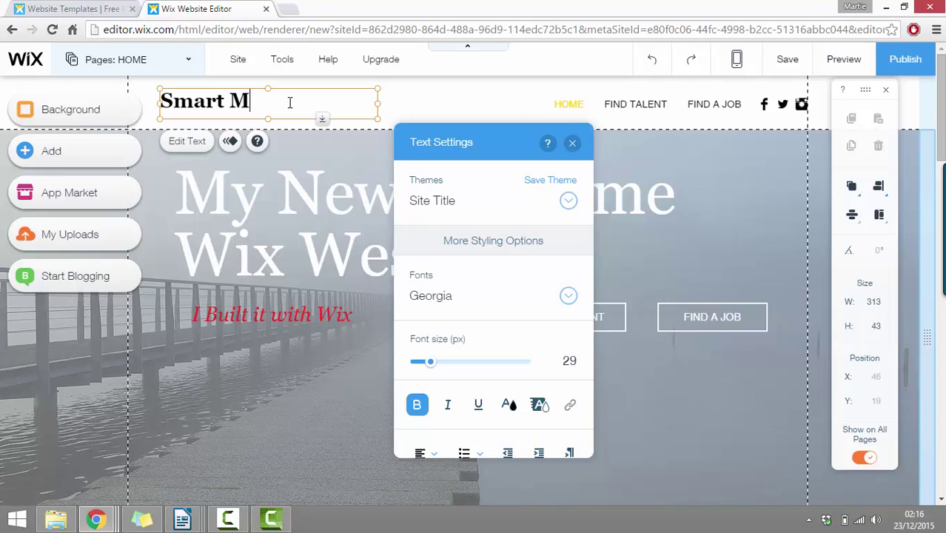
text(inded Marketing)
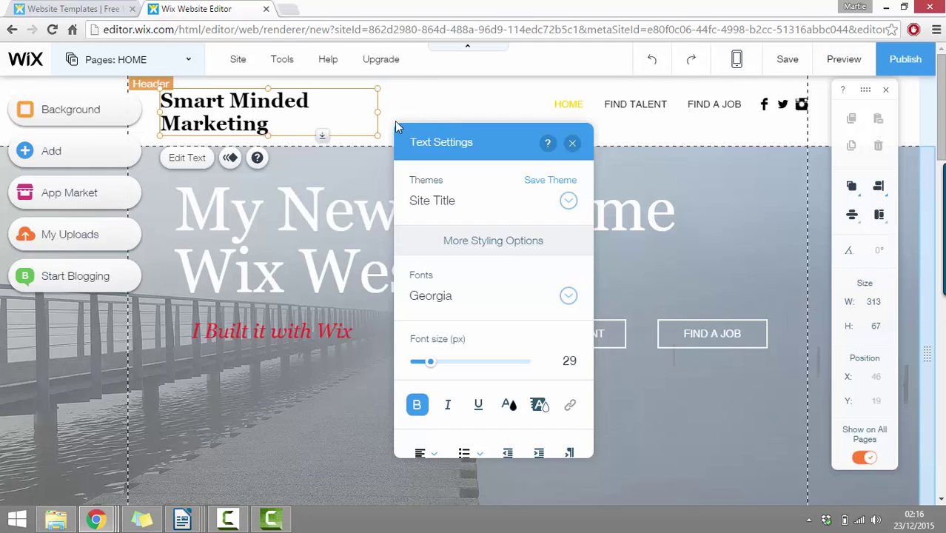
drag(418, 114, 441, 115)
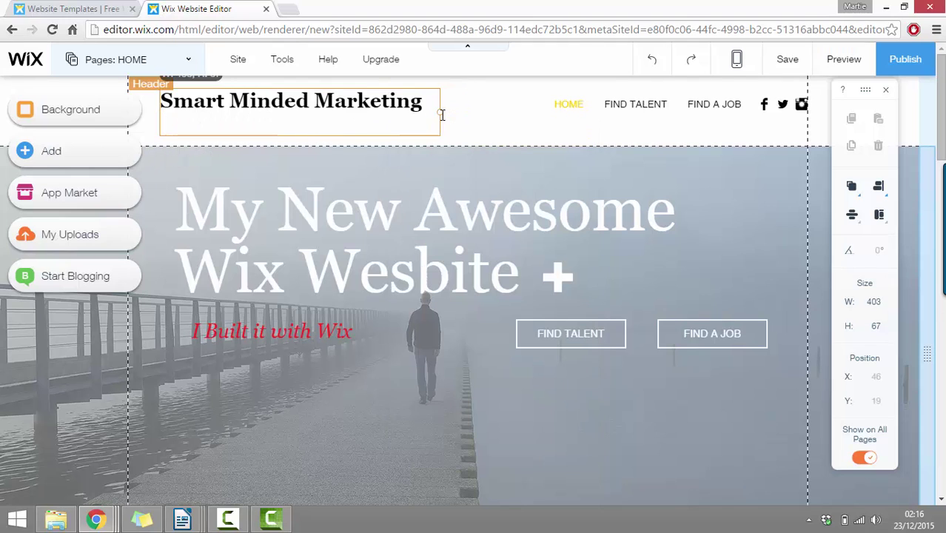
click(349, 128)
click(309, 154)
drag(308, 100, 310, 111)
click(274, 355)
key(Escape)
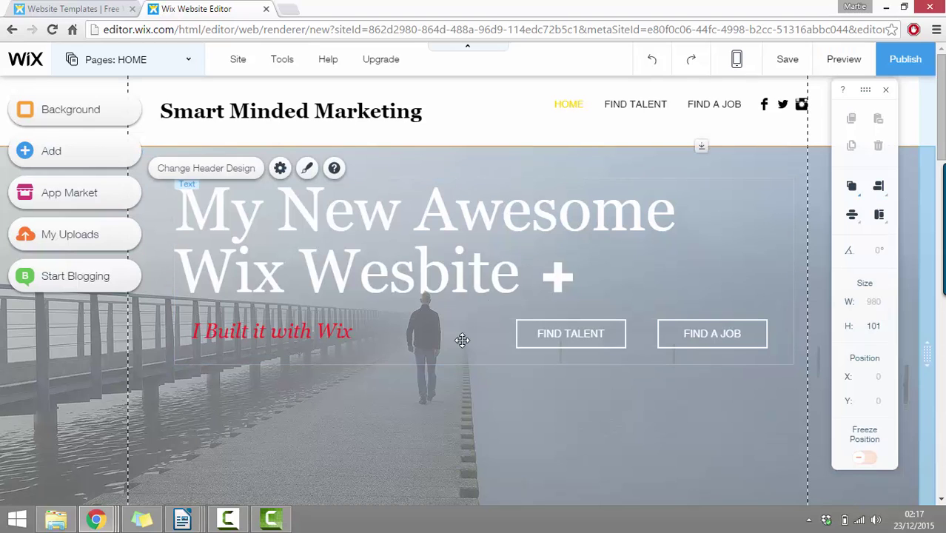
- Switch the editor to the FIND TALENT page from the site's page list
click(650, 104)
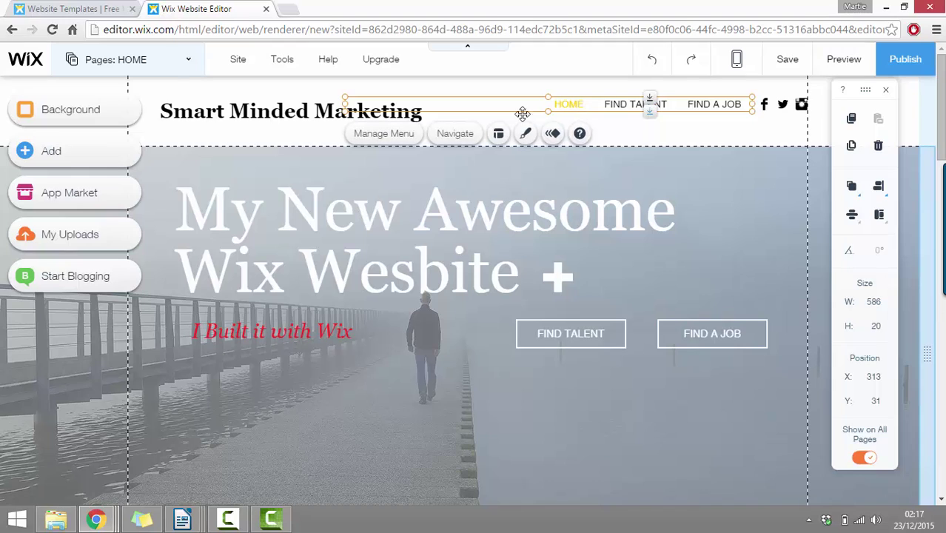
click(465, 139)
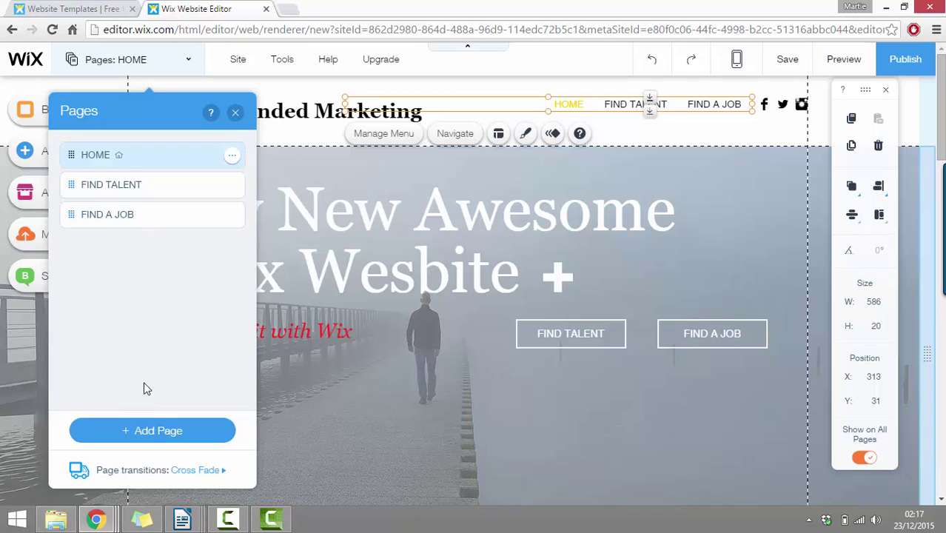
click(145, 185)
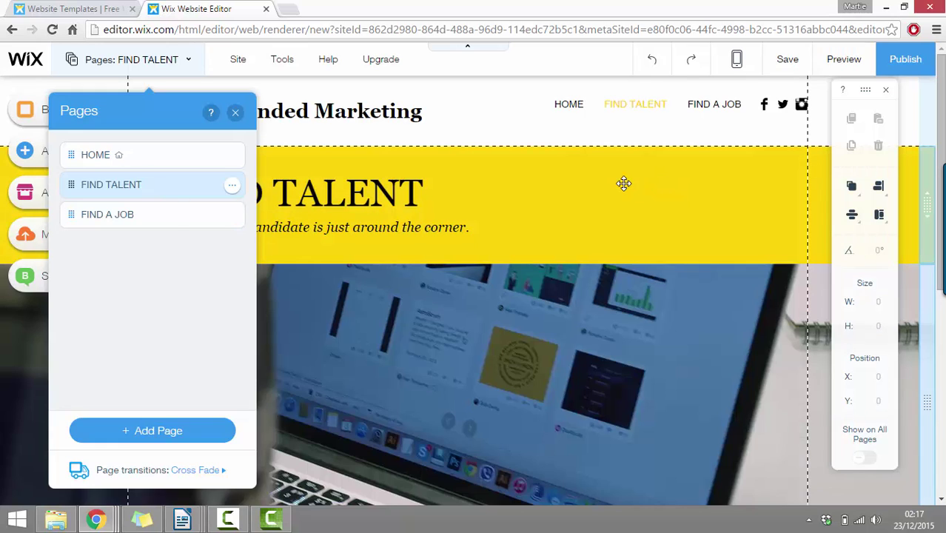
click(624, 183)
- Move the FIND TALENT heading right of the yellow strip, with the black cross beside it
scroll(621, 181, down, 5)
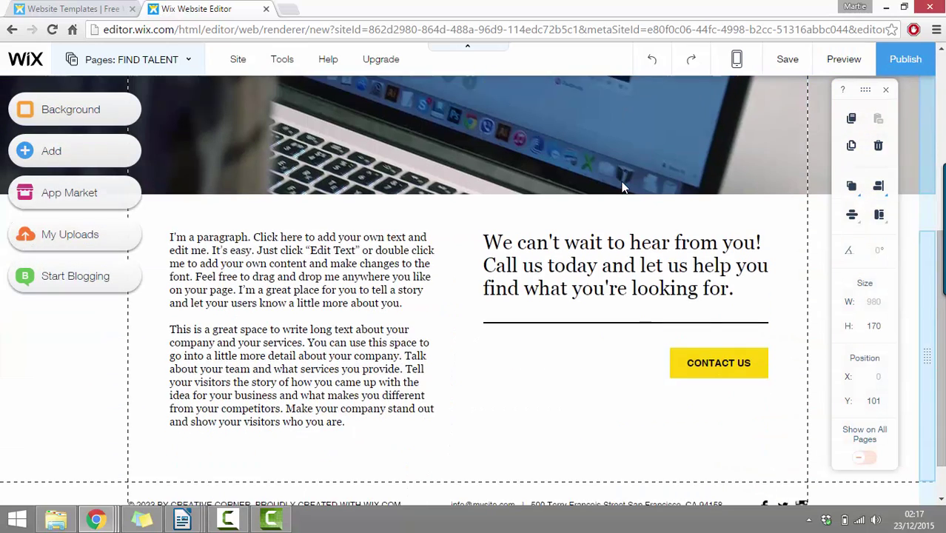
scroll(621, 182, up, 5)
drag(348, 193, 728, 184)
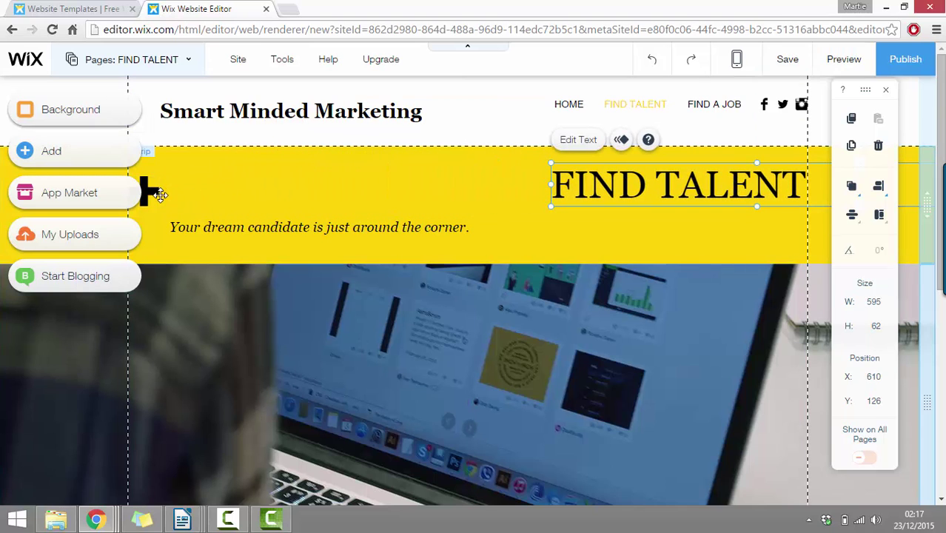
drag(148, 190, 444, 186)
- Replace the black cross with the Heart shape
click(480, 148)
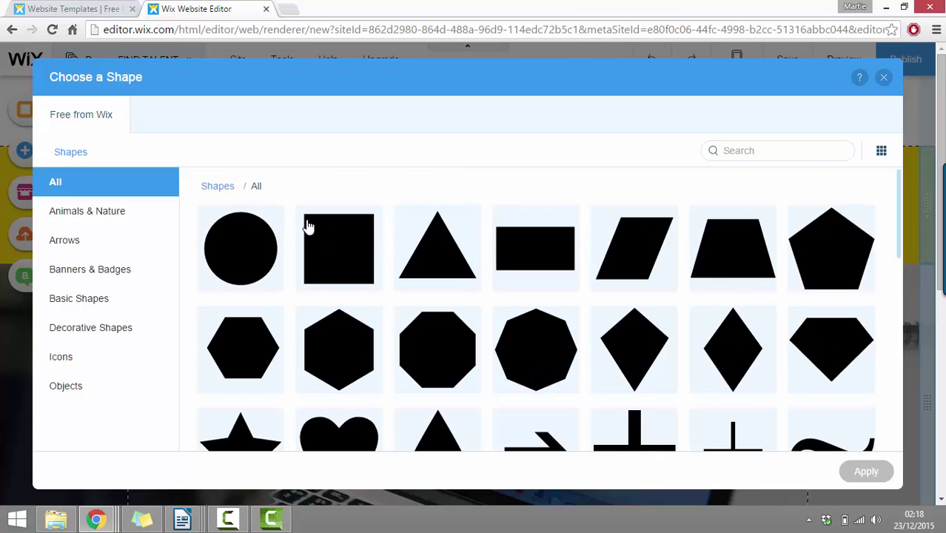
scroll(308, 228, down, 3)
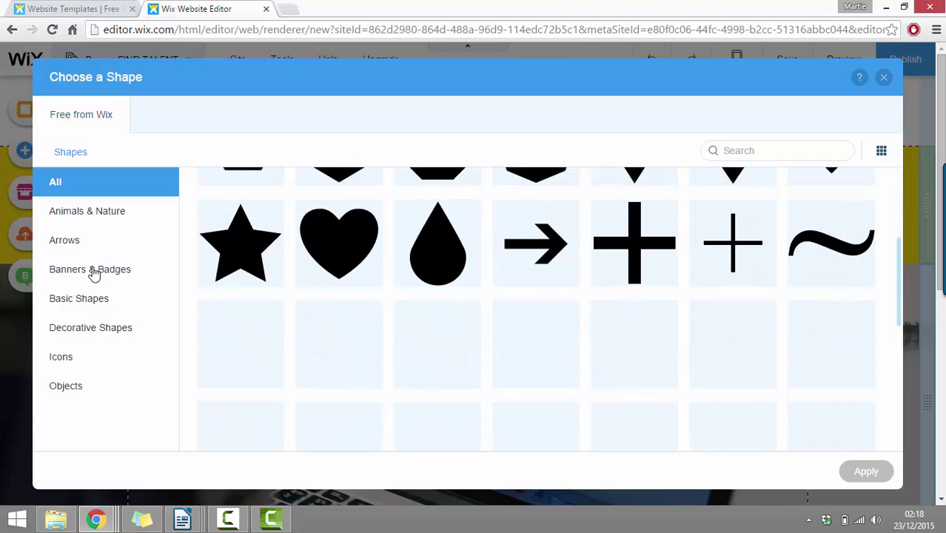
click(342, 251)
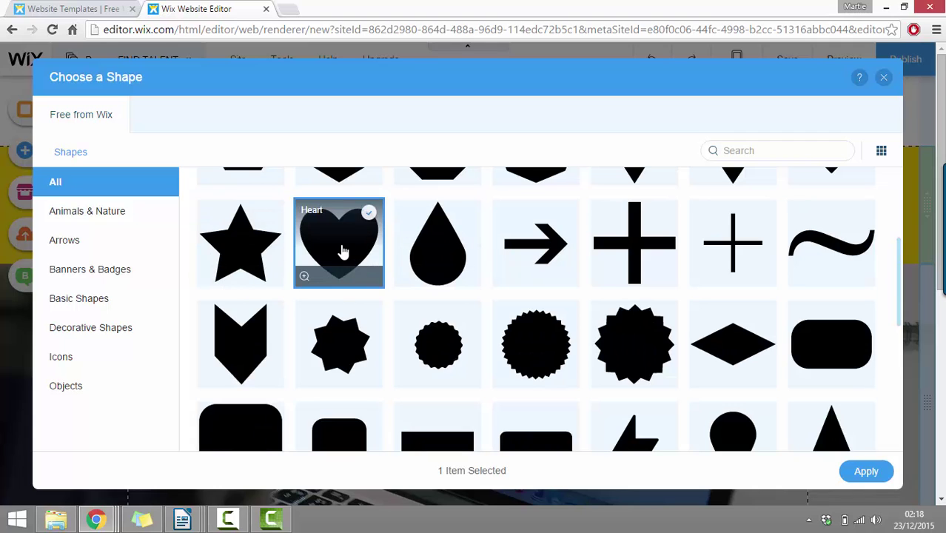
click(863, 470)
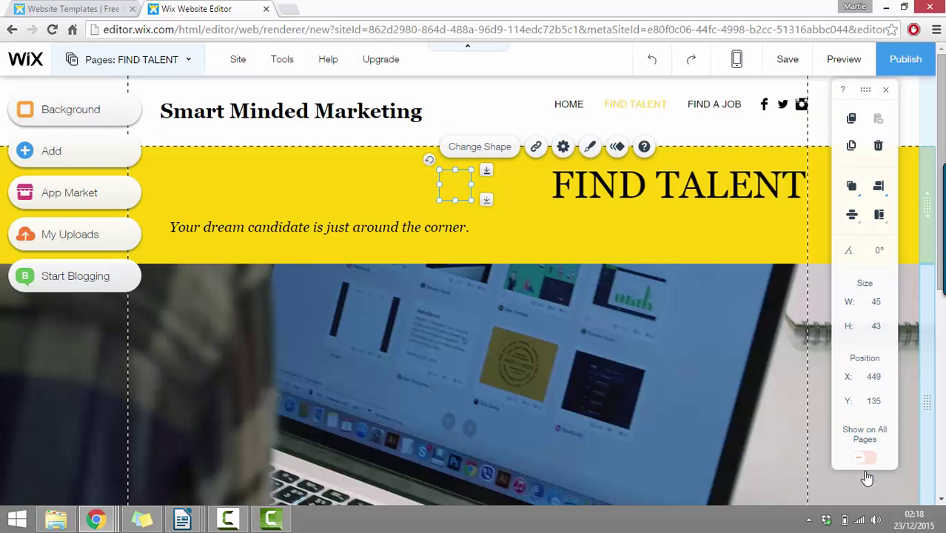
- Enlarge the heart to about 97×93 beside FIND TALENT, put the tagline beneath, and preview
drag(468, 200, 509, 235)
drag(503, 197, 514, 191)
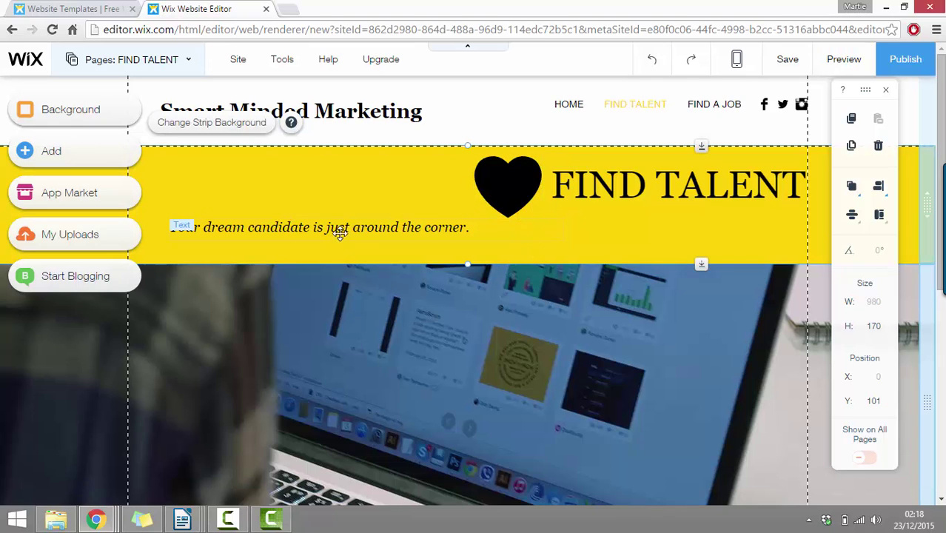
drag(412, 226, 705, 219)
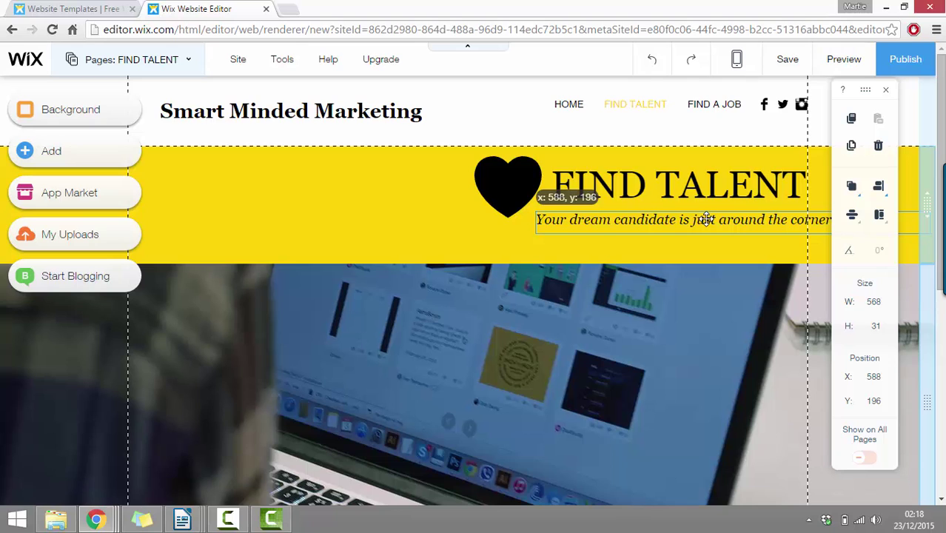
drag(502, 243, 501, 243)
click(509, 205)
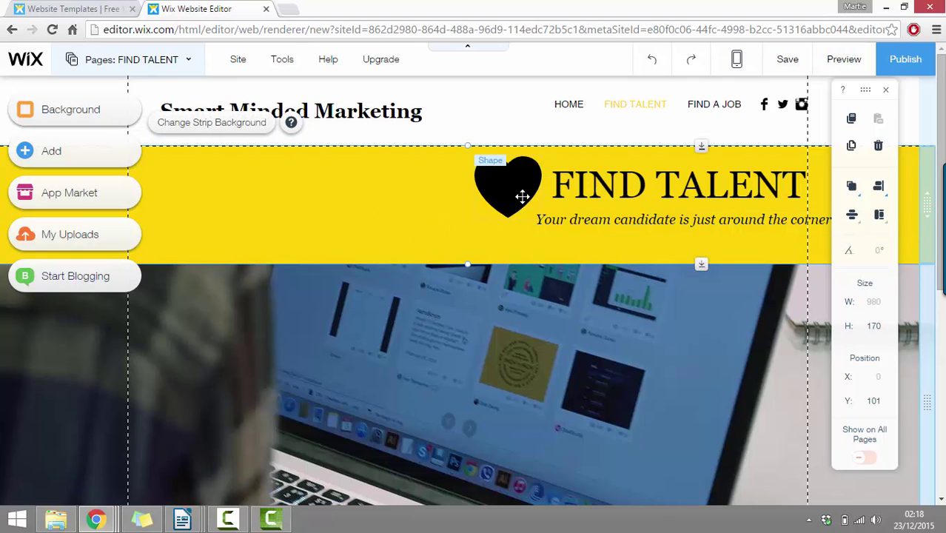
click(842, 59)
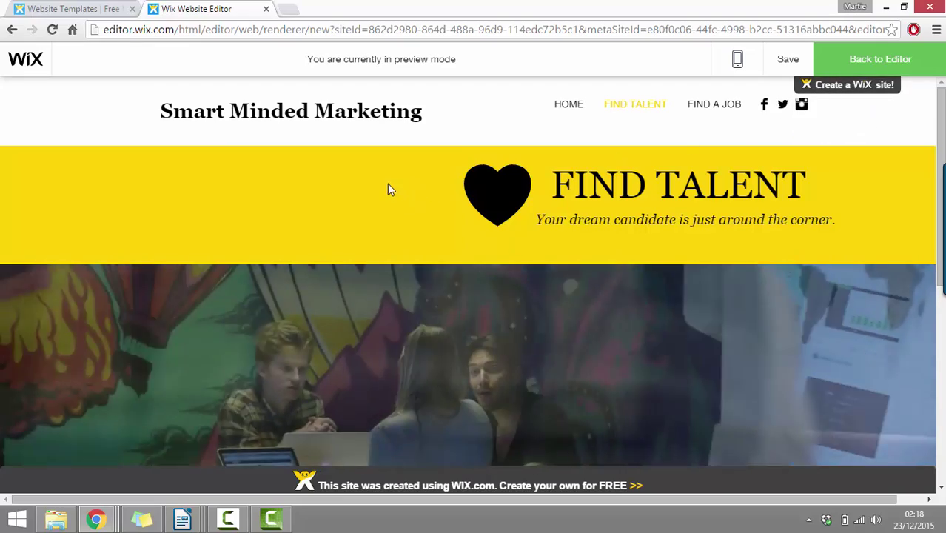
- Look over the previewed FIND TALENT page, then go back to the editor
scroll(389, 178, down, 2)
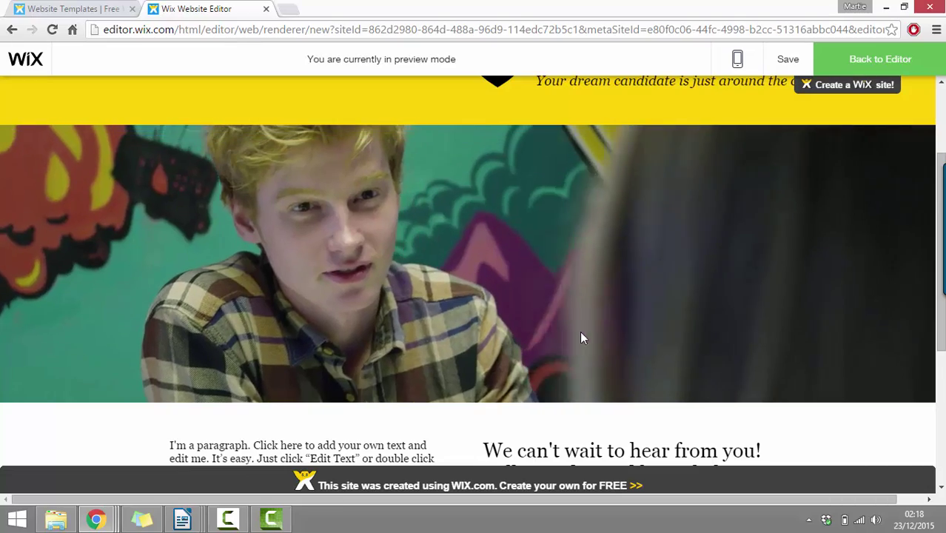
scroll(577, 342, up, 2)
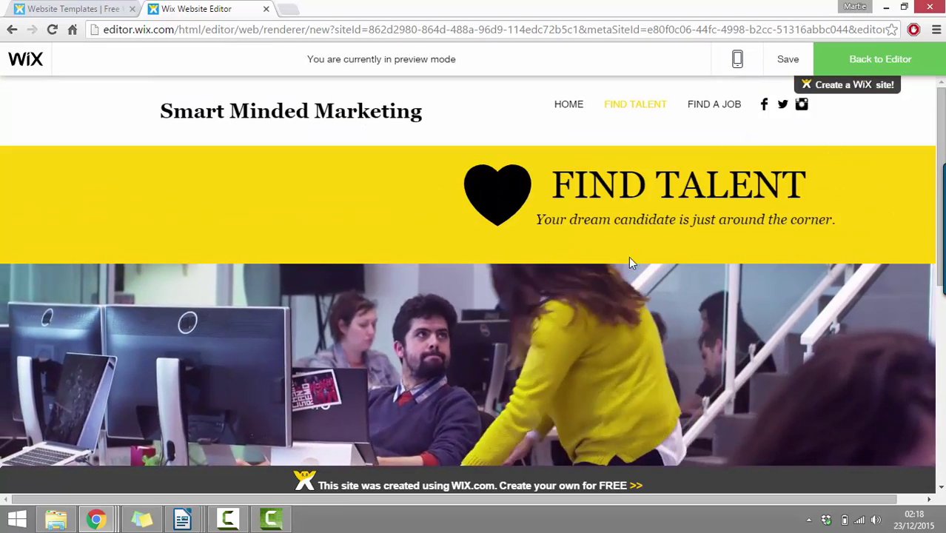
click(858, 65)
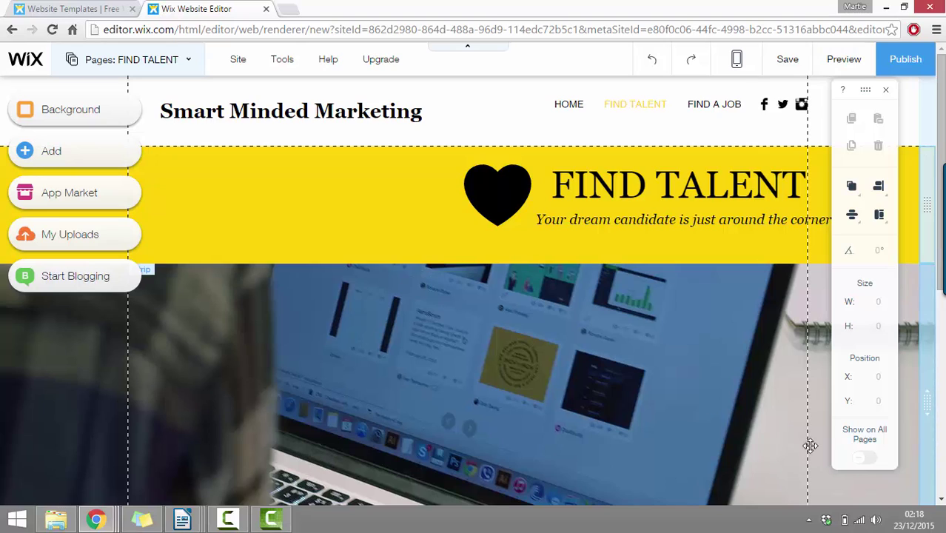
- Open the background options for the strip below the FIND TALENT banner
click(501, 414)
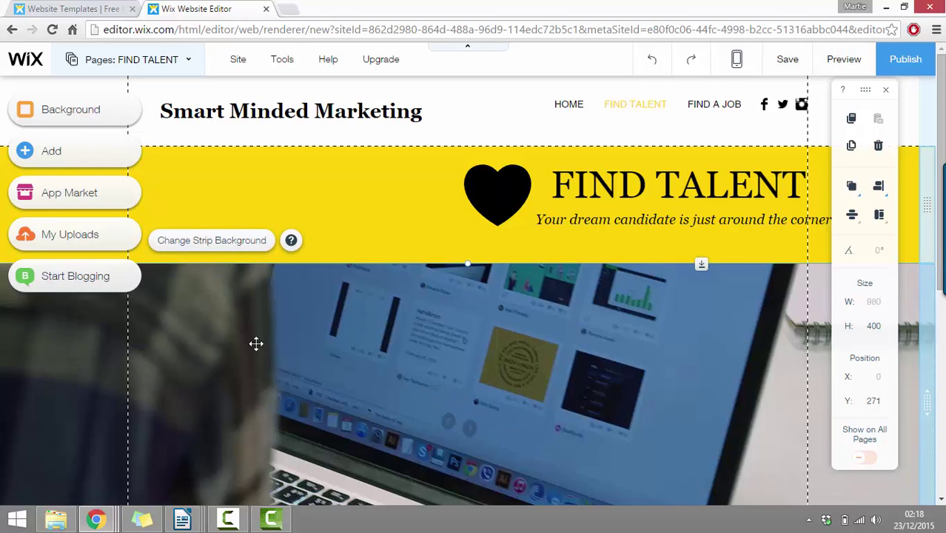
click(201, 241)
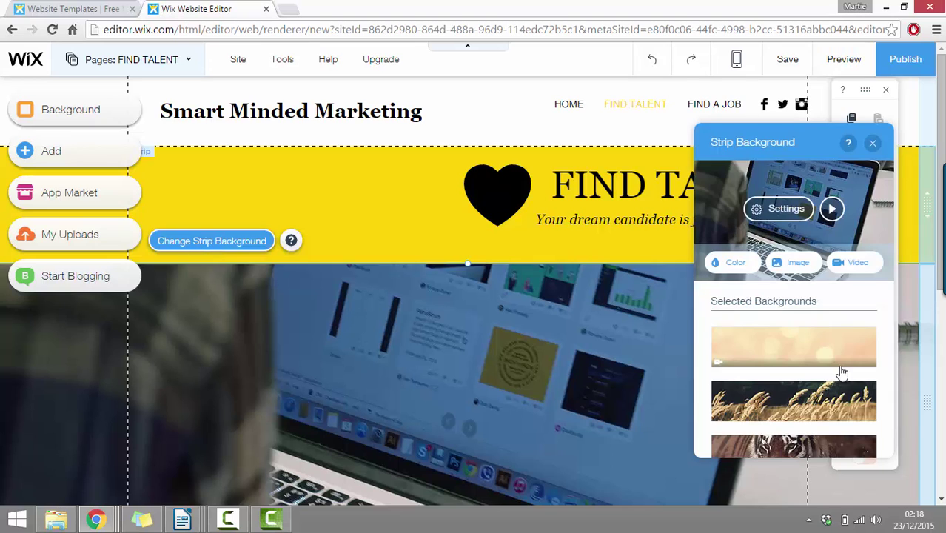
scroll(822, 340, down, 4)
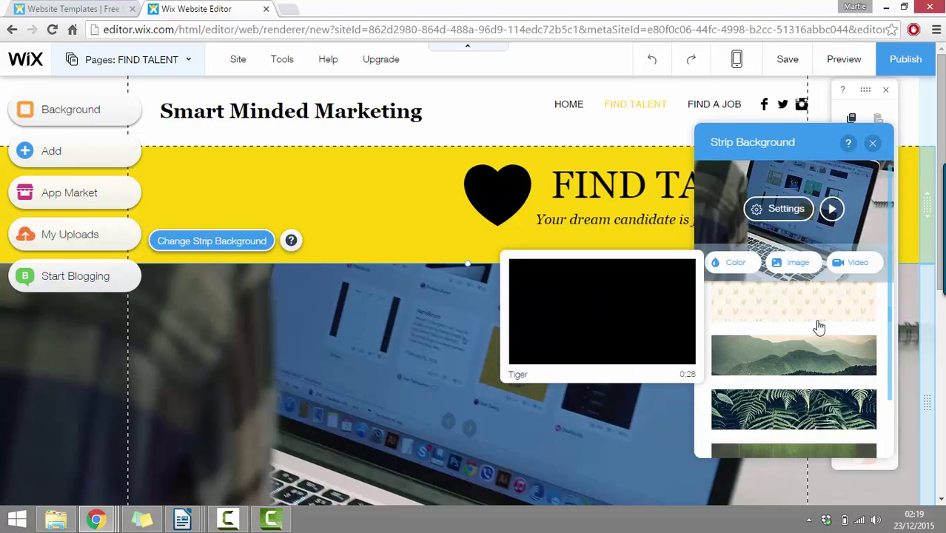
click(854, 265)
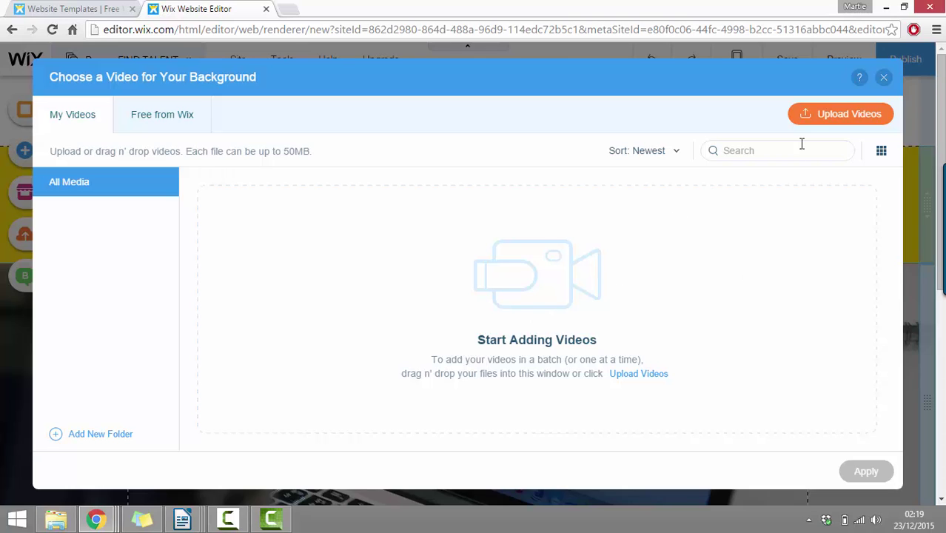
click(883, 78)
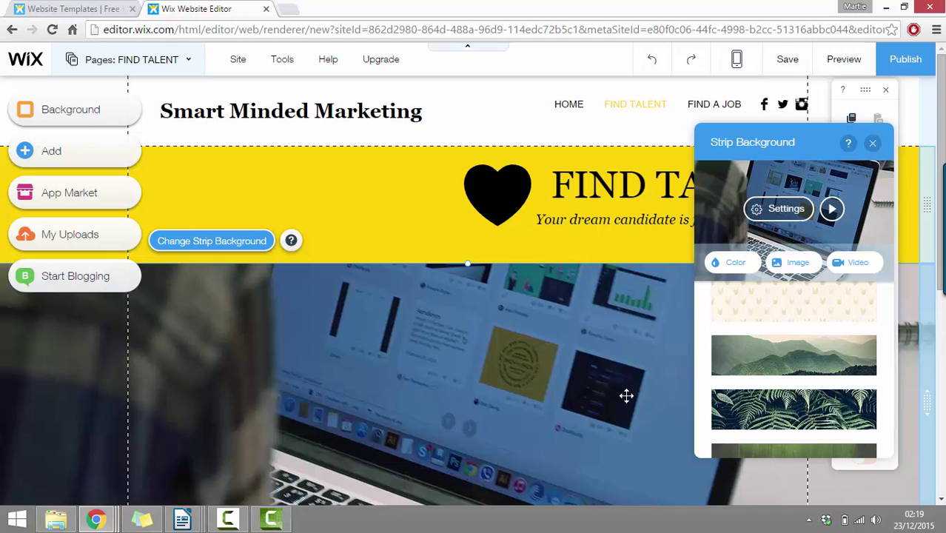
- Apply the free Wix image 'Beach Posada' as the strip's background
click(787, 264)
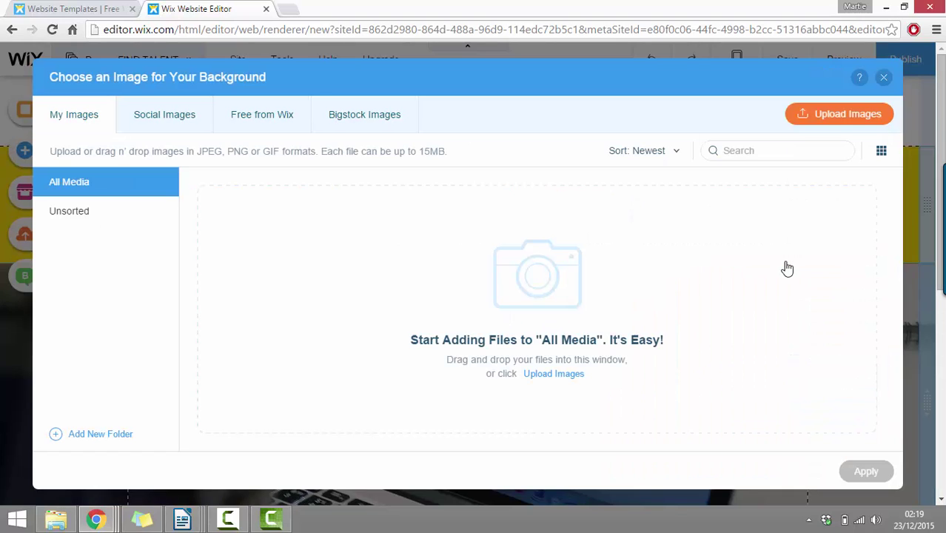
click(157, 119)
click(245, 121)
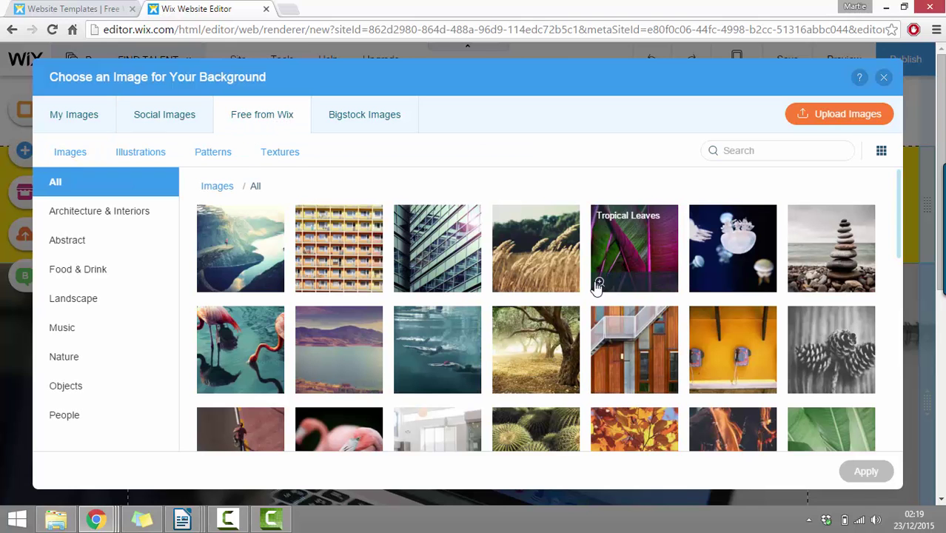
scroll(595, 289, down, 3)
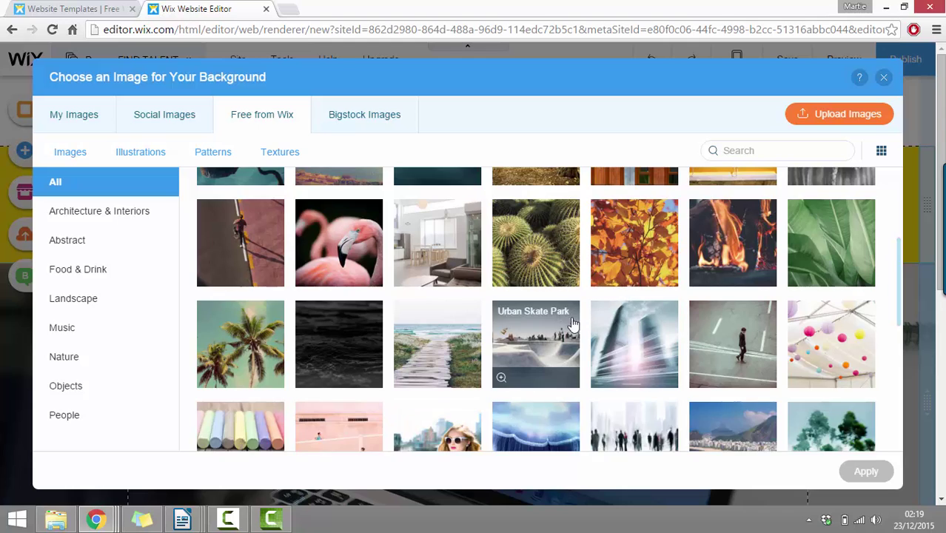
scroll(533, 325, down, 2)
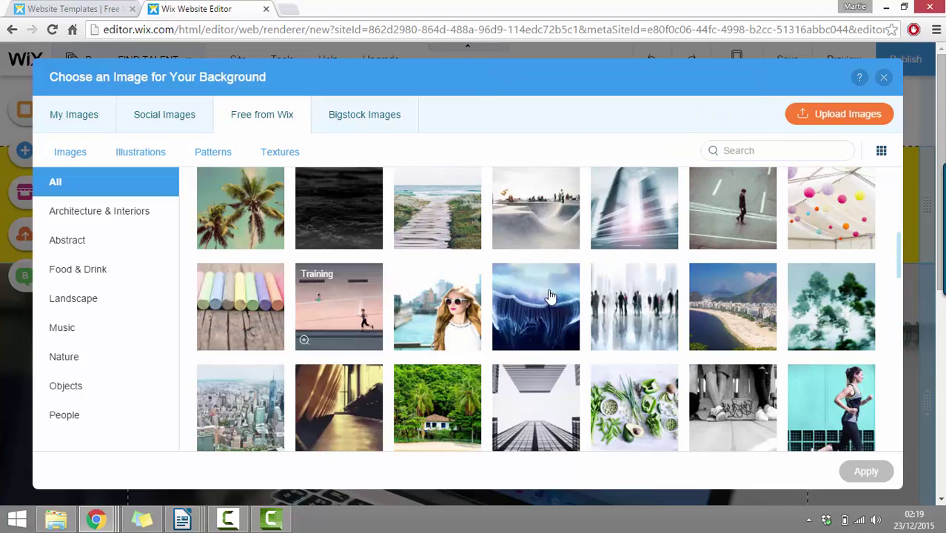
scroll(559, 240, down, 1)
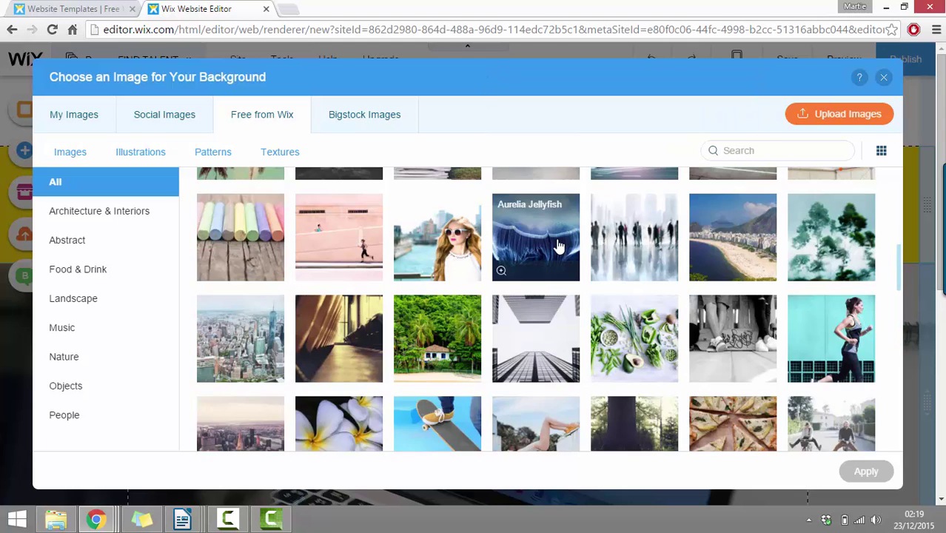
click(433, 337)
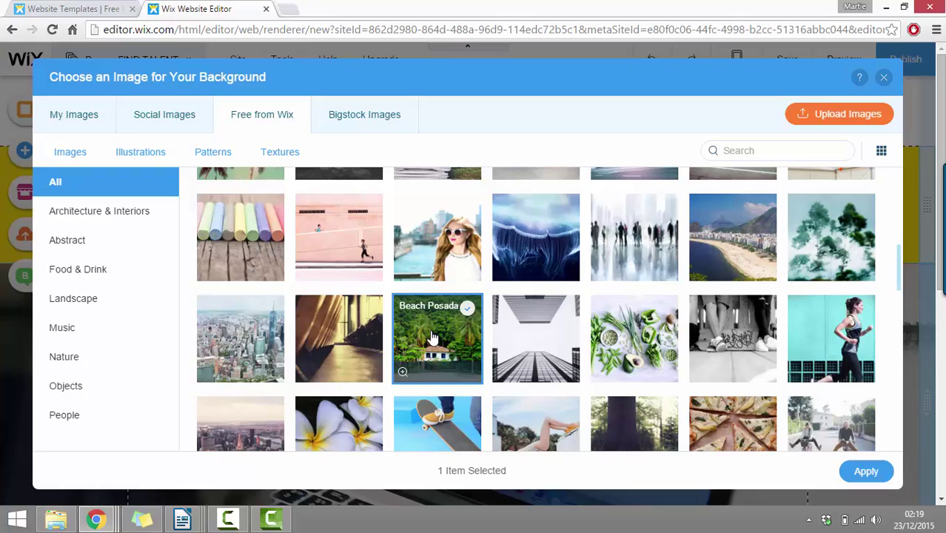
click(863, 470)
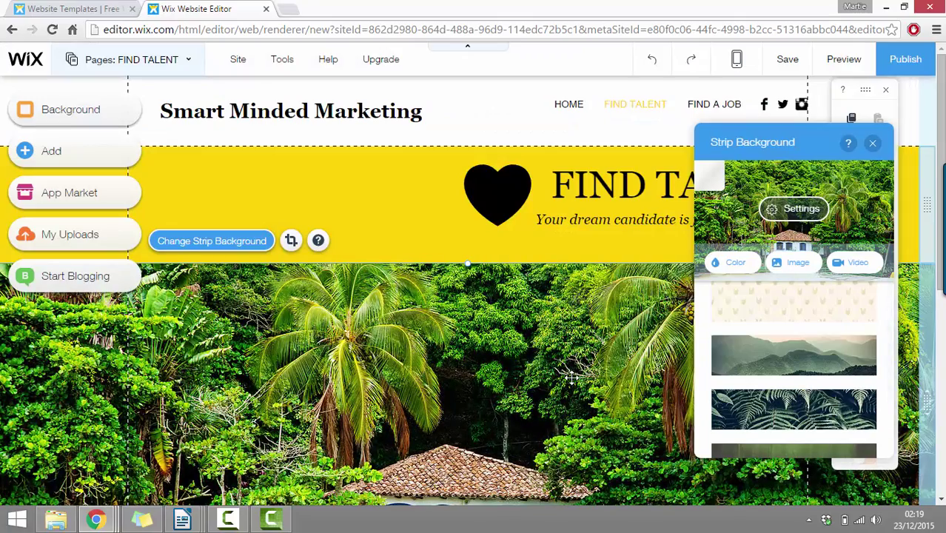
scroll(466, 459, down, 3)
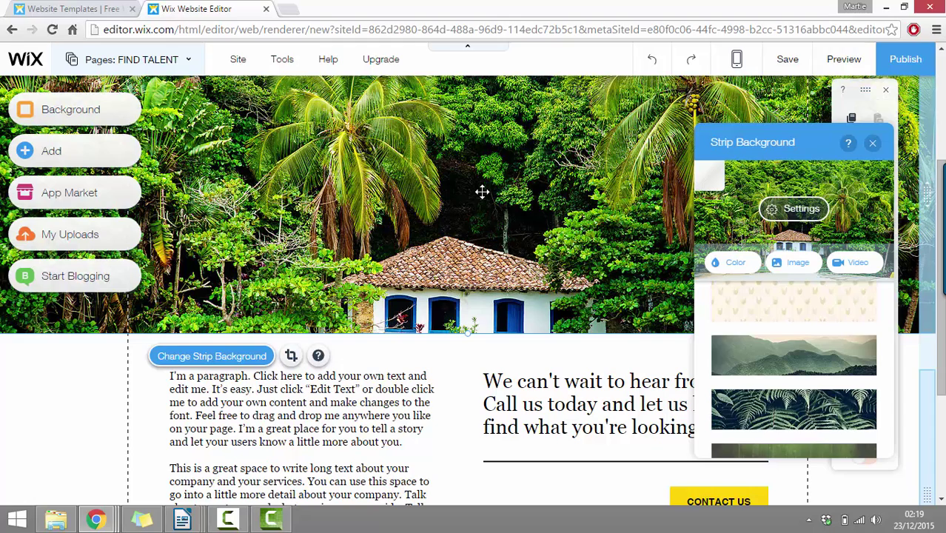
- Delete the second paragraph from the left text box
scroll(482, 192, down, 2)
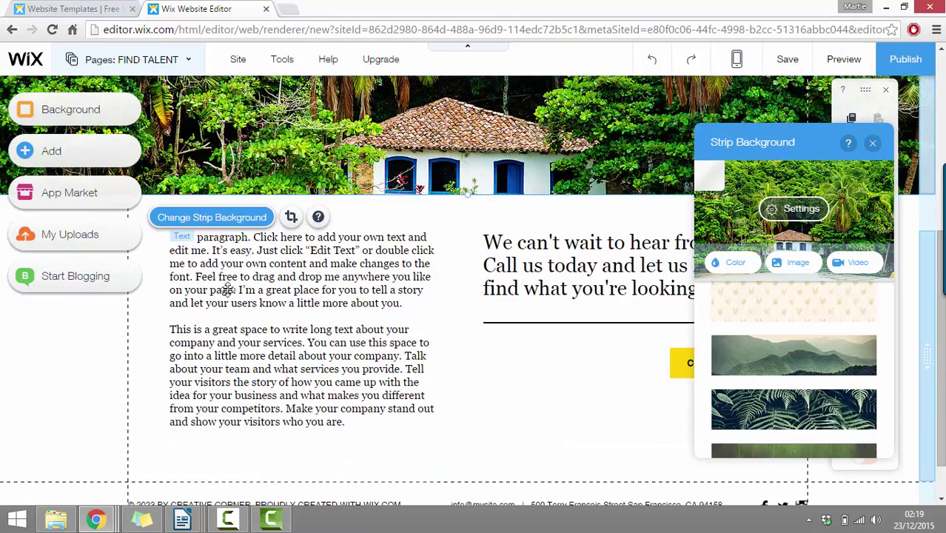
click(274, 339)
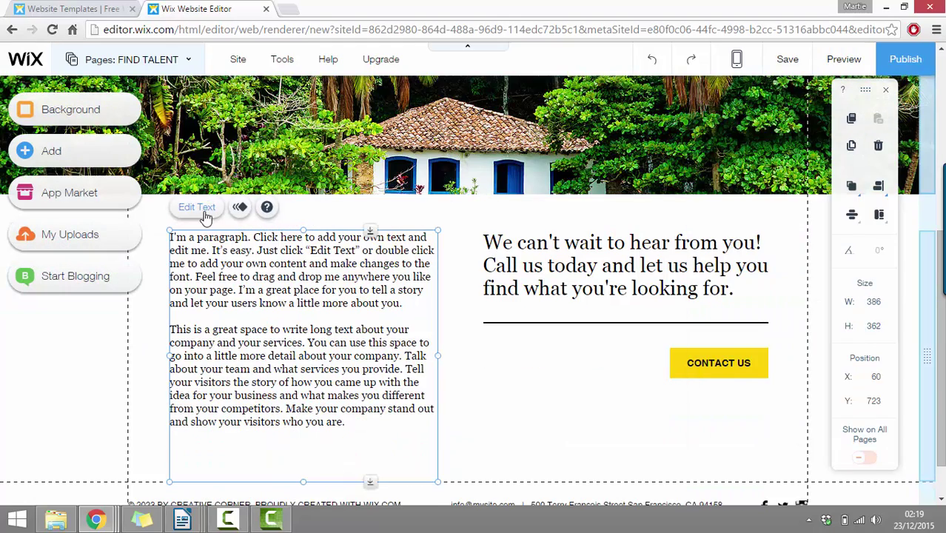
double_click(353, 421)
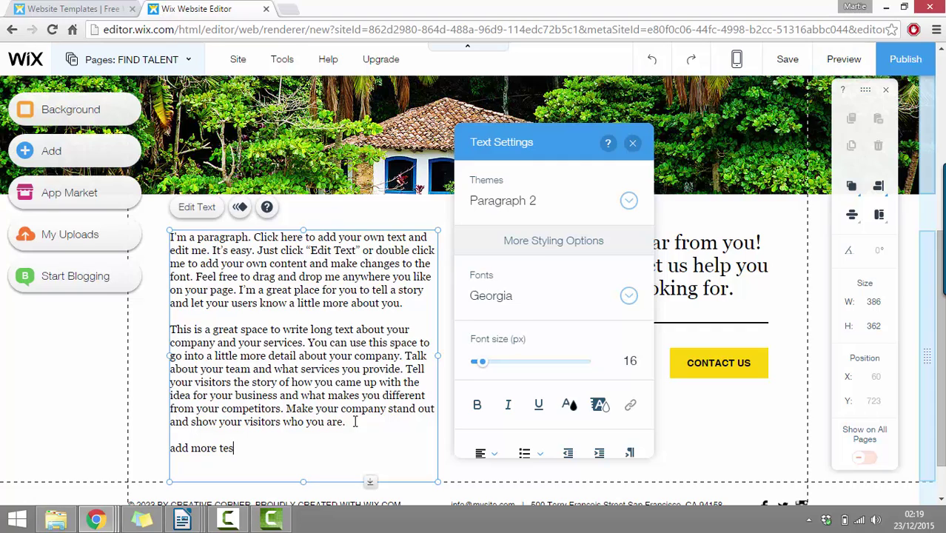
drag(356, 420, 162, 332)
key(BackSpace)
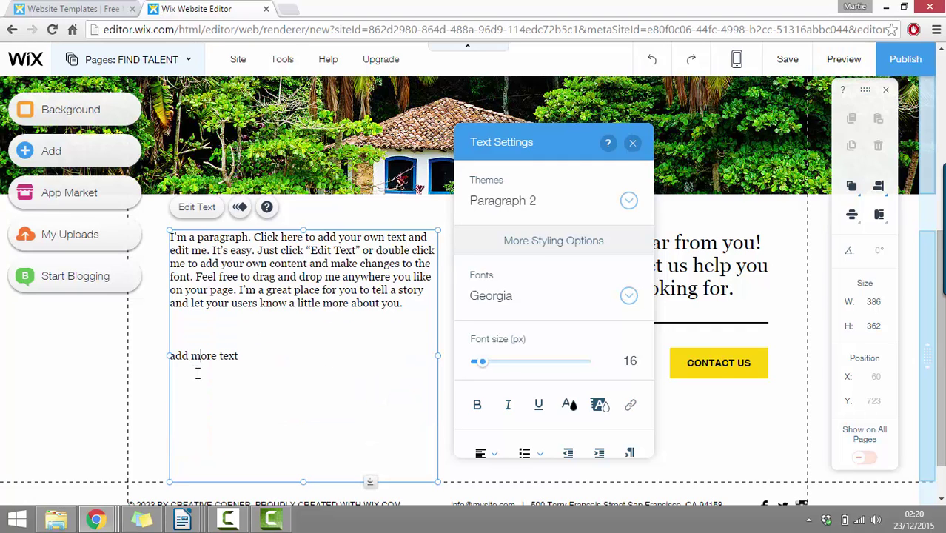
- Set the paragraph text to Helvetica at 25 px
drag(281, 367, 126, 236)
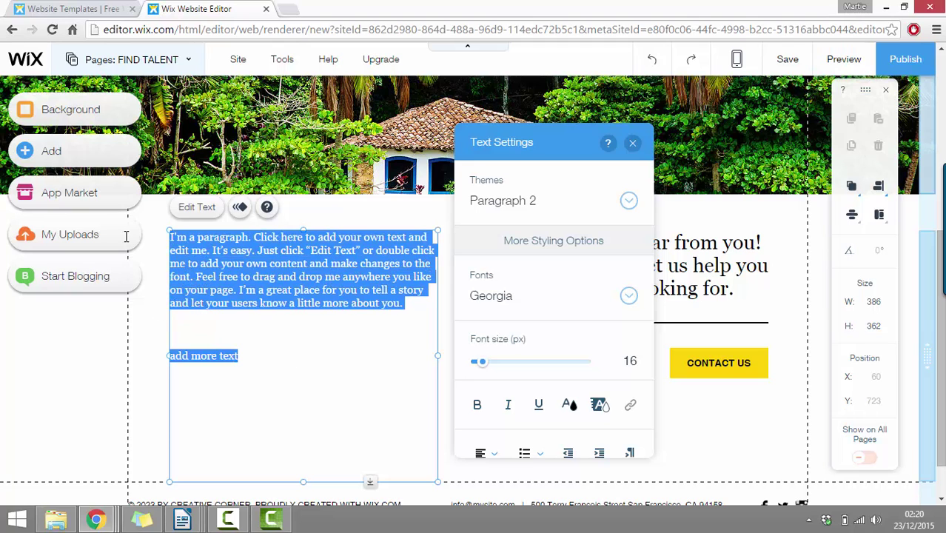
mouse_move(487, 372)
mouse_down()
mouse_move(523, 370)
mouse_move(488, 370)
mouse_up()
click(633, 300)
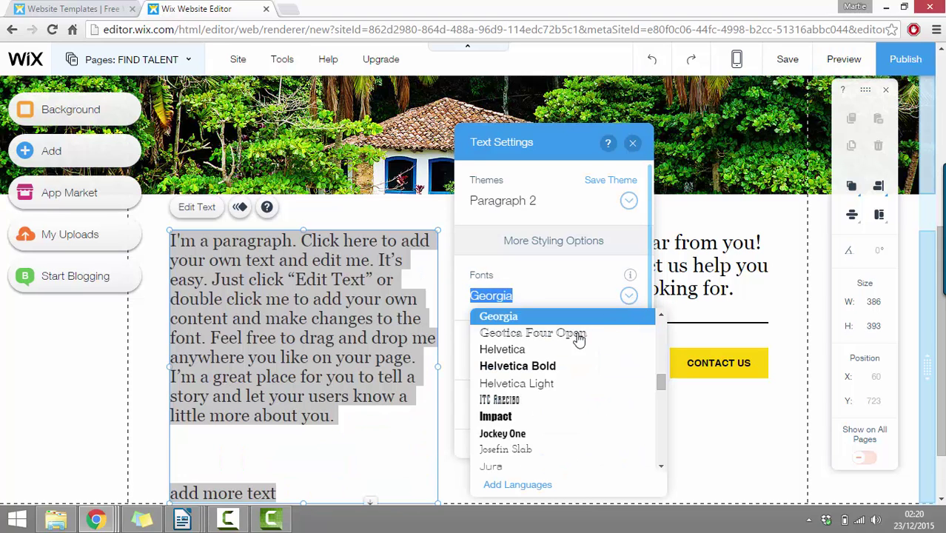
click(527, 350)
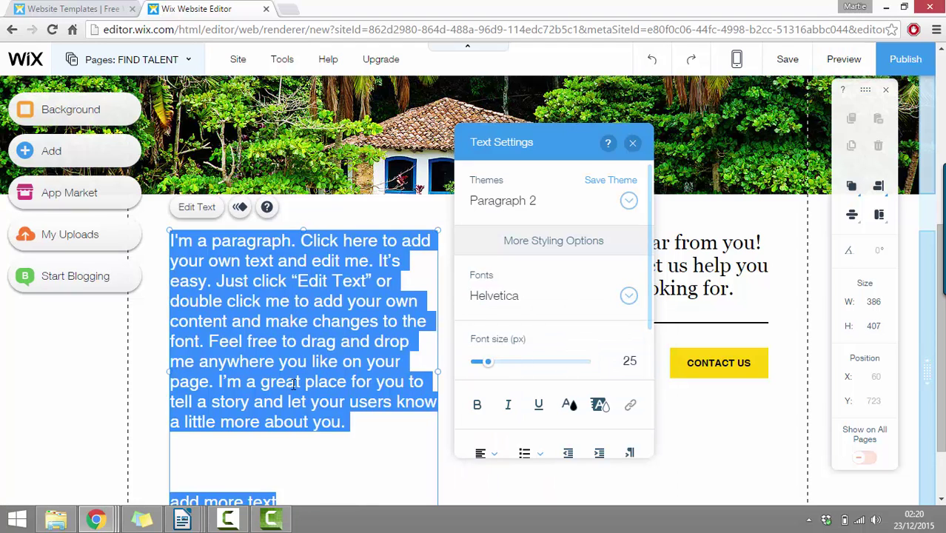
click(293, 384)
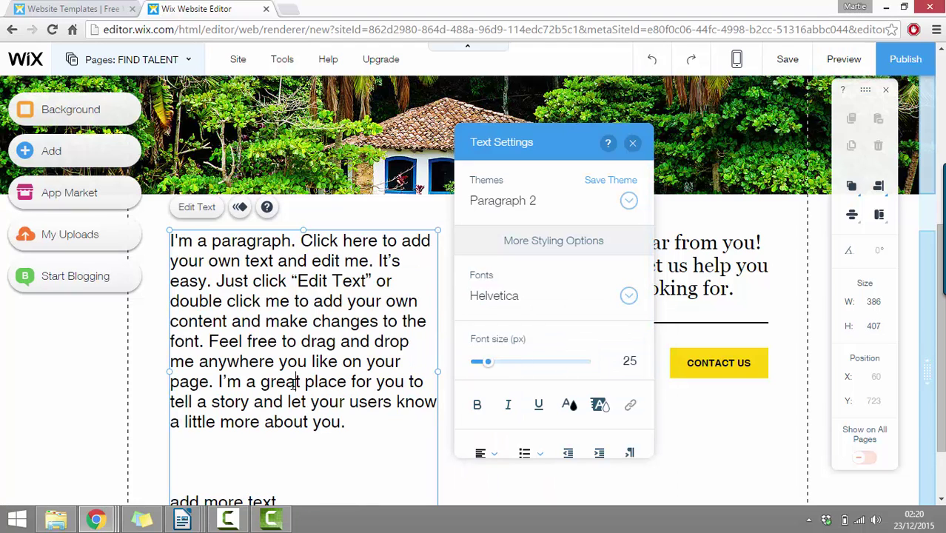
click(633, 144)
- Position the paragraph box beside the contact message below the jungle photo
scroll(494, 377, down, 1)
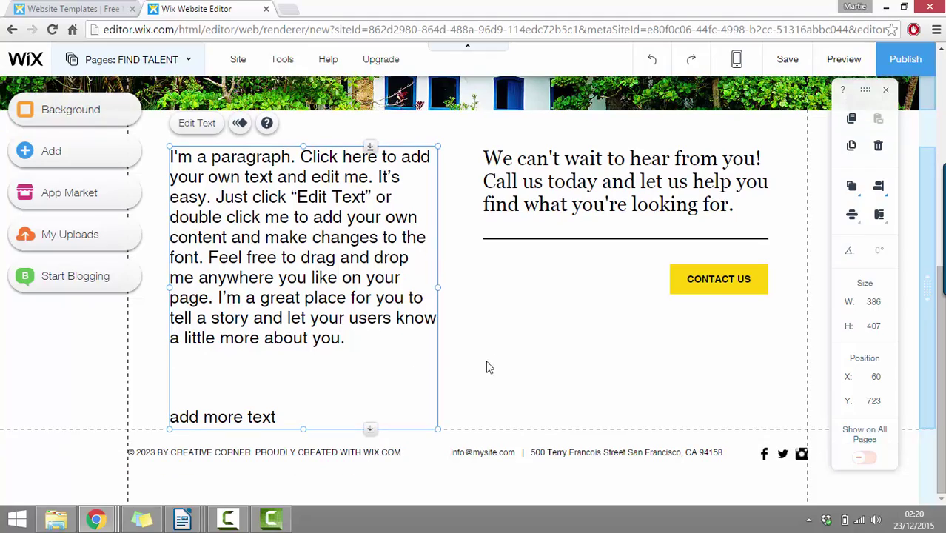
drag(338, 311, 373, 396)
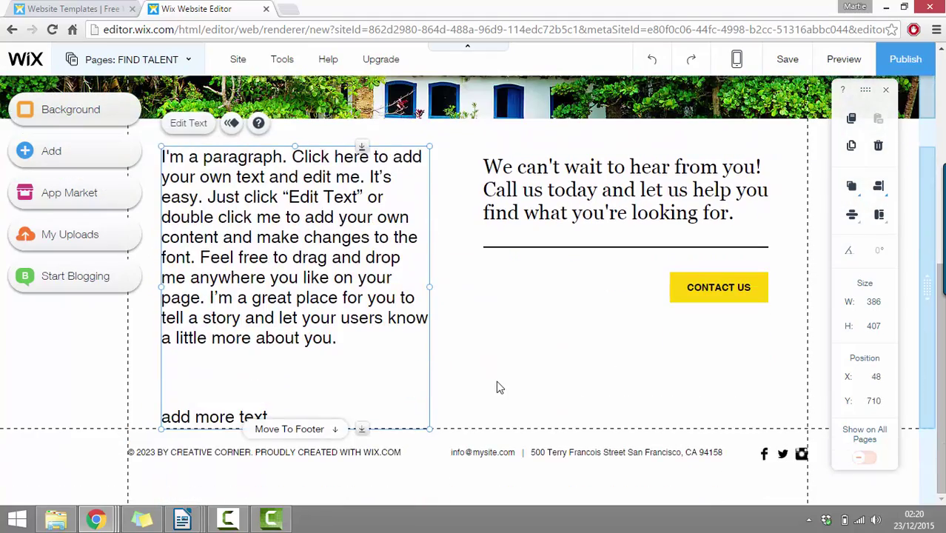
drag(342, 268, 339, 407)
scroll(345, 232, down, 2)
drag(345, 232, 346, 361)
drag(289, 343, 315, 186)
scroll(495, 256, up, 3)
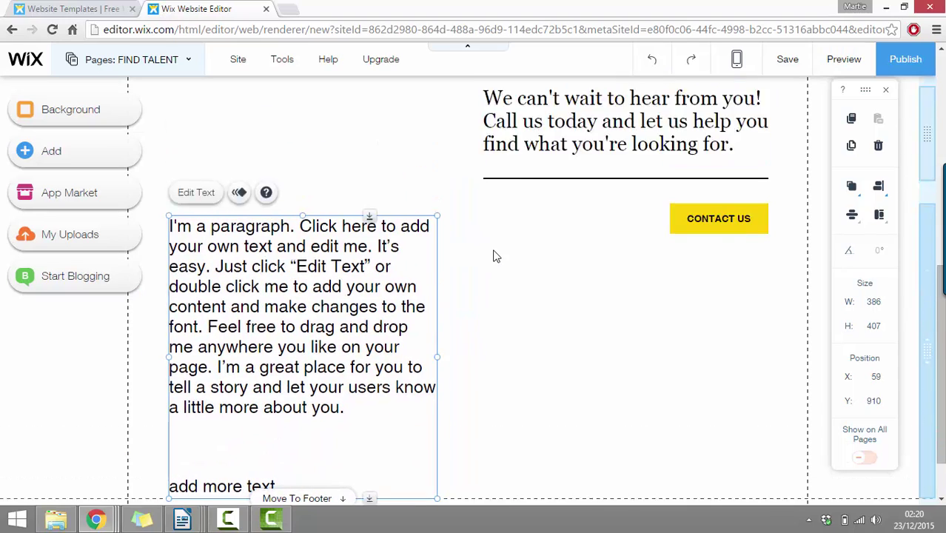
drag(341, 427, 339, 296)
click(523, 385)
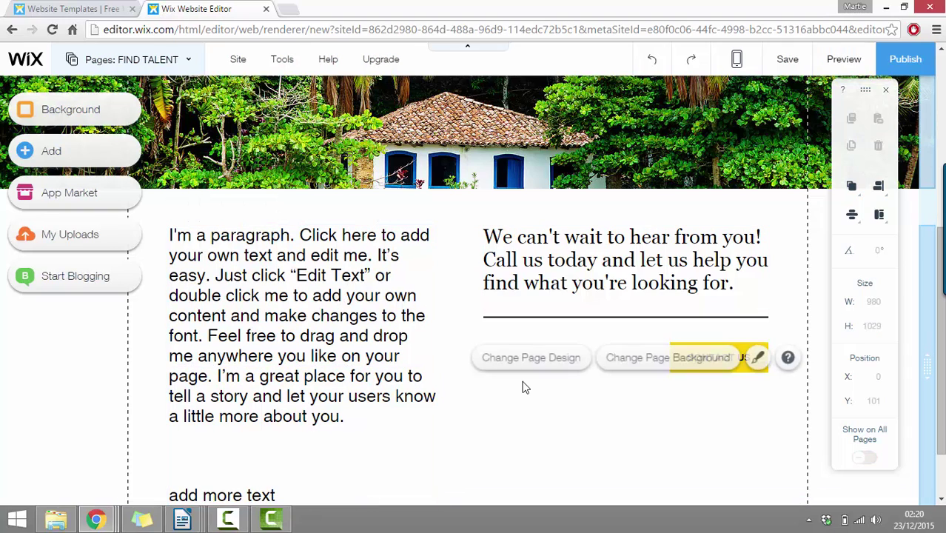
- Relabel the CONTACT US button as 'GET IN CONTACT'
click(623, 318)
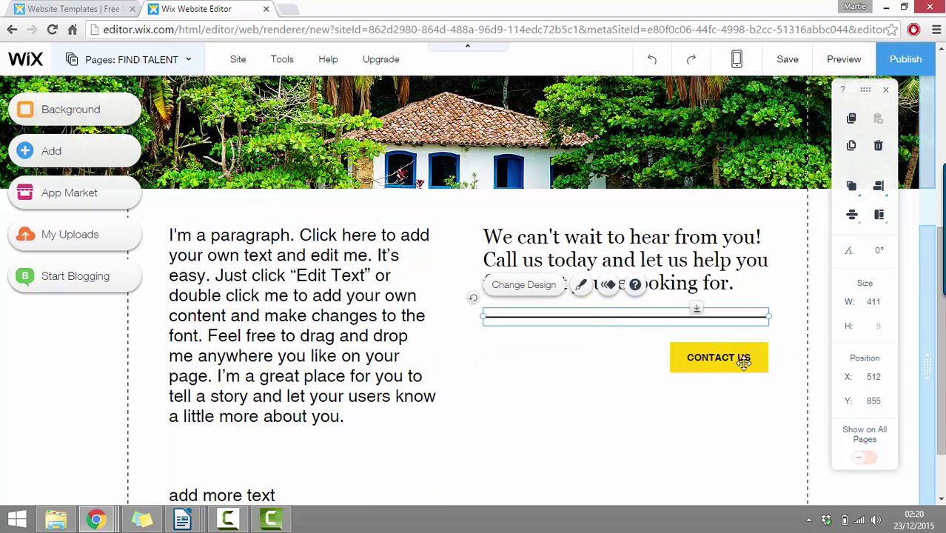
click(718, 356)
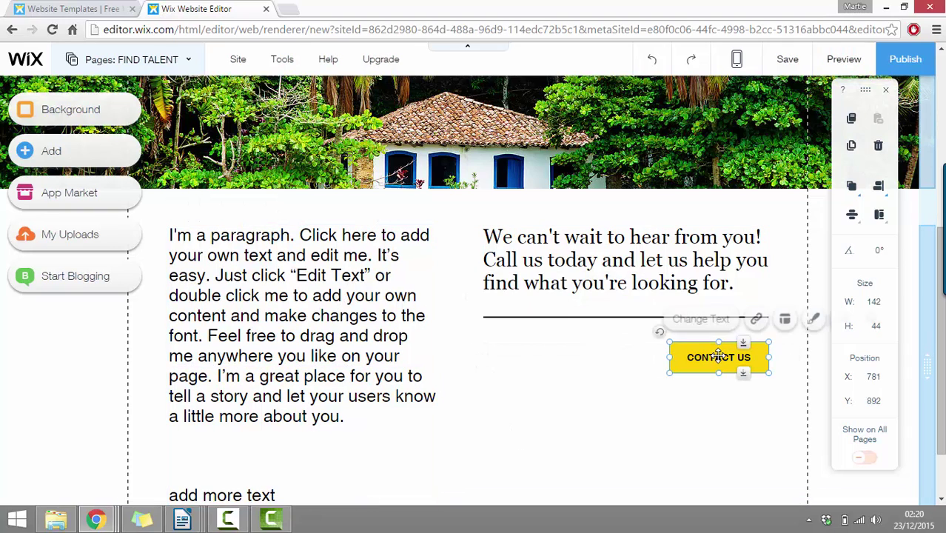
click(694, 321)
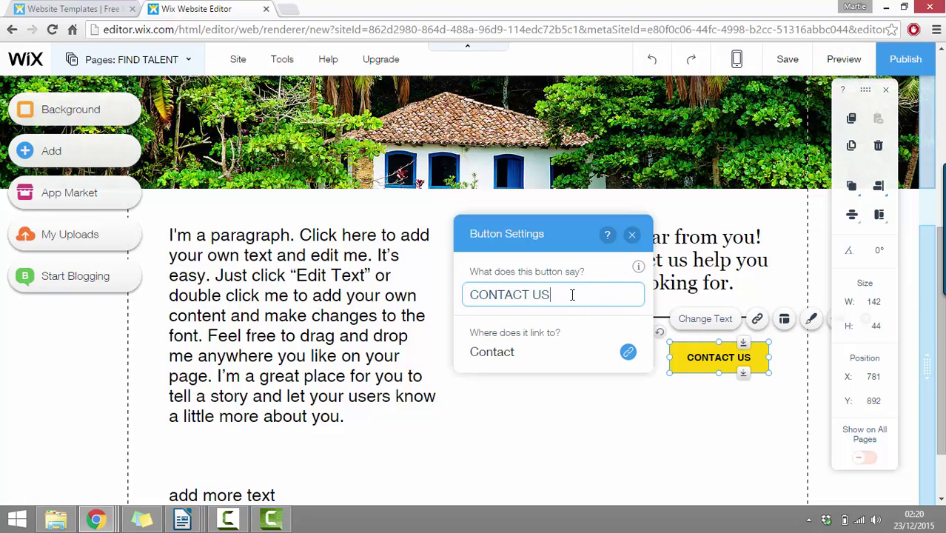
text(G)
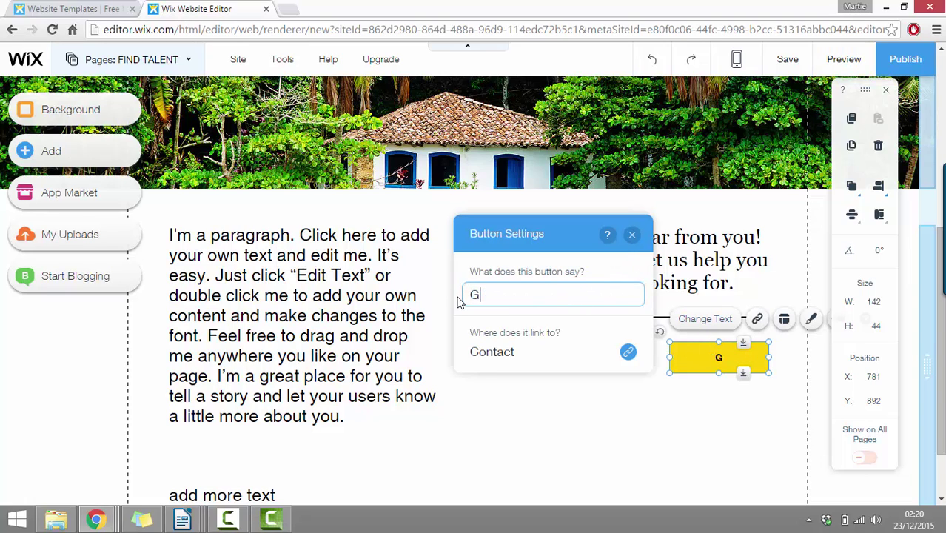
text(ET IN CONTACT)
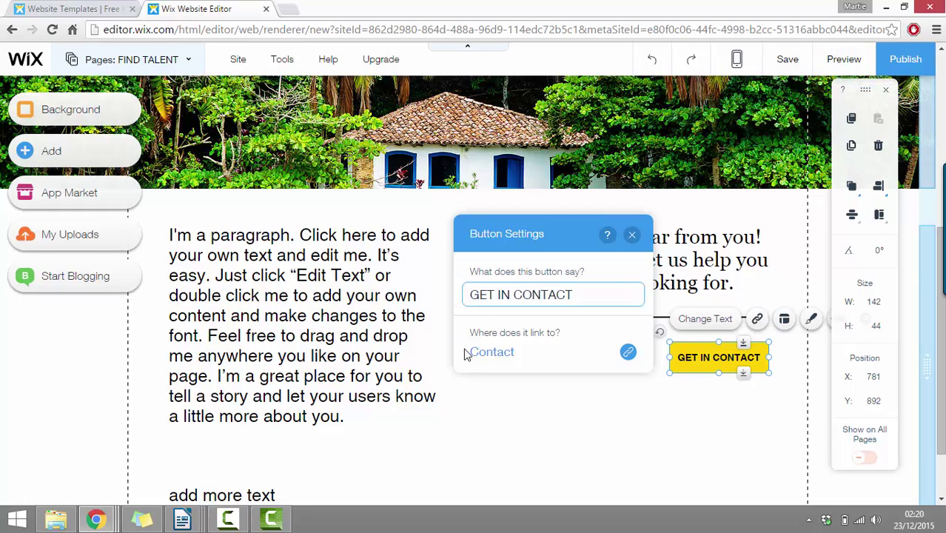
- Link the button to the FIND A JOB page
click(757, 321)
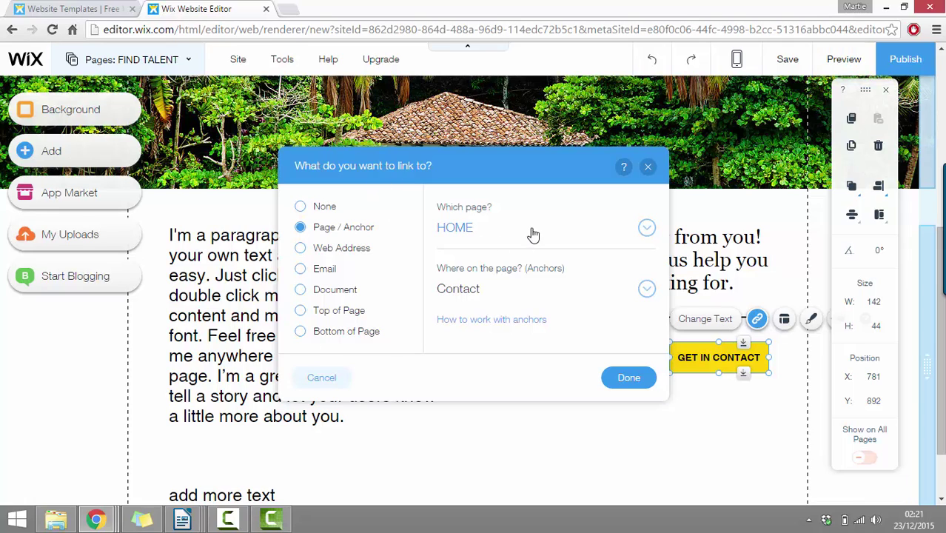
click(647, 232)
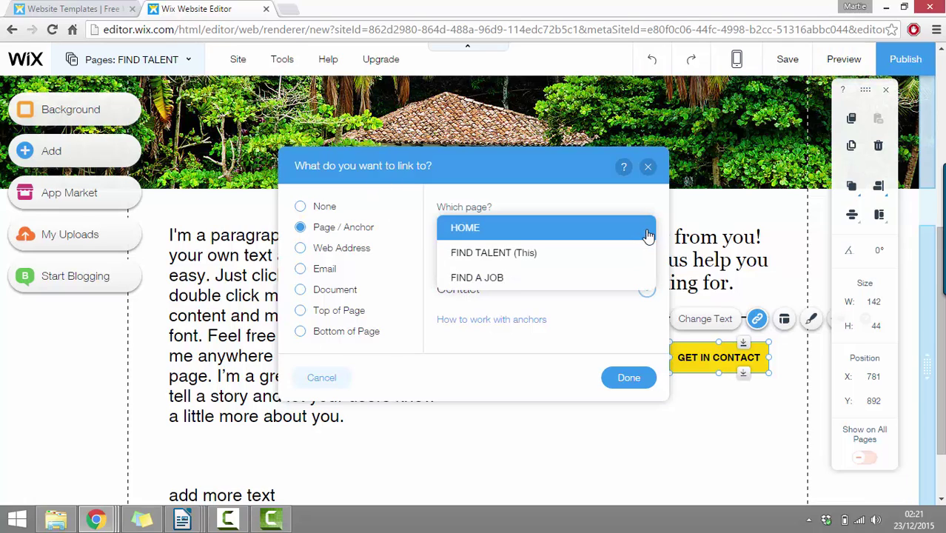
click(503, 283)
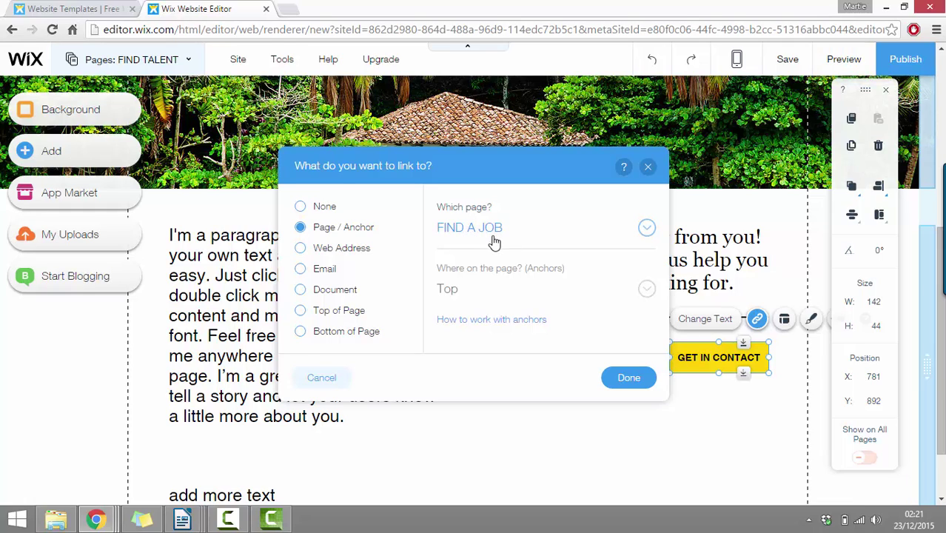
click(627, 377)
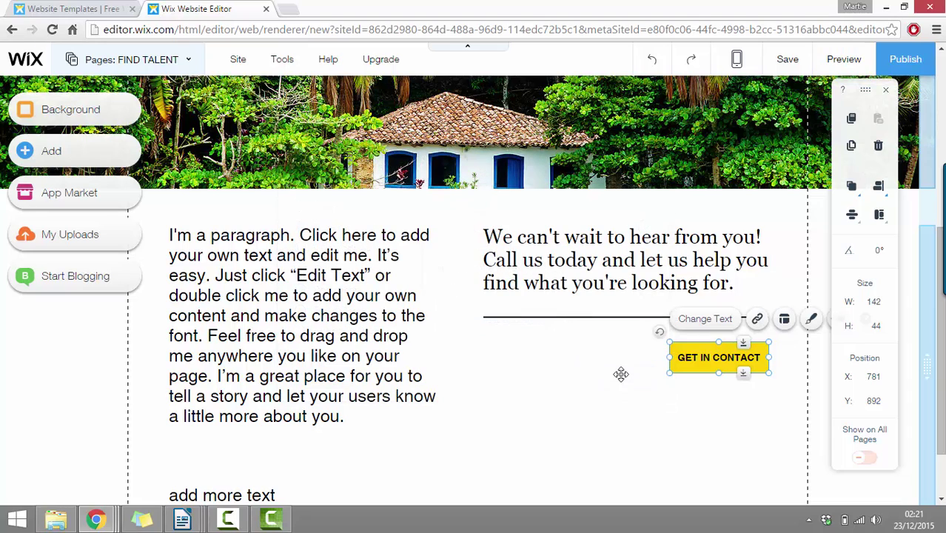
- Change the button's label to 'FIND A JOB'
click(707, 319)
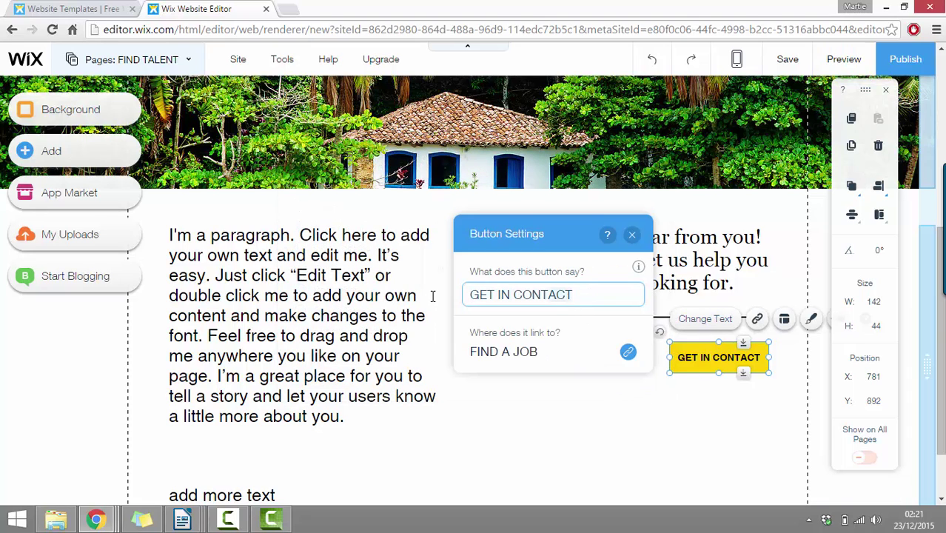
key(ctrl+a)
key(BackSpace)
text(FIND A JOB)
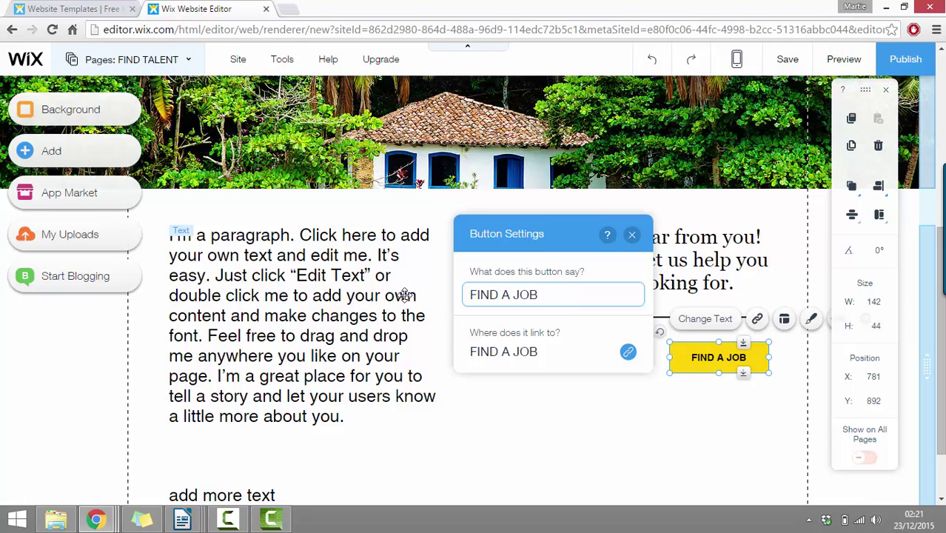
click(535, 416)
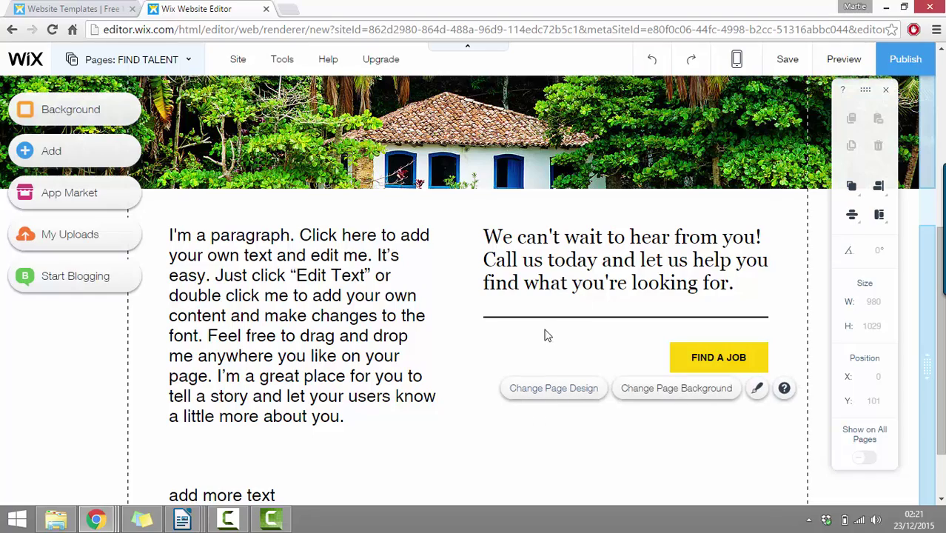
- Preview the site, test the FIND A JOB button's link, then return to editing
click(842, 59)
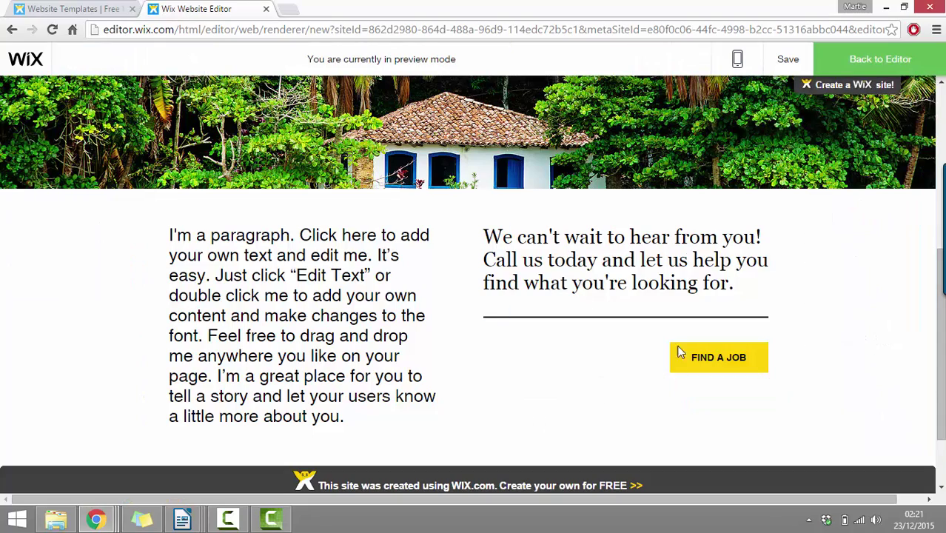
click(728, 366)
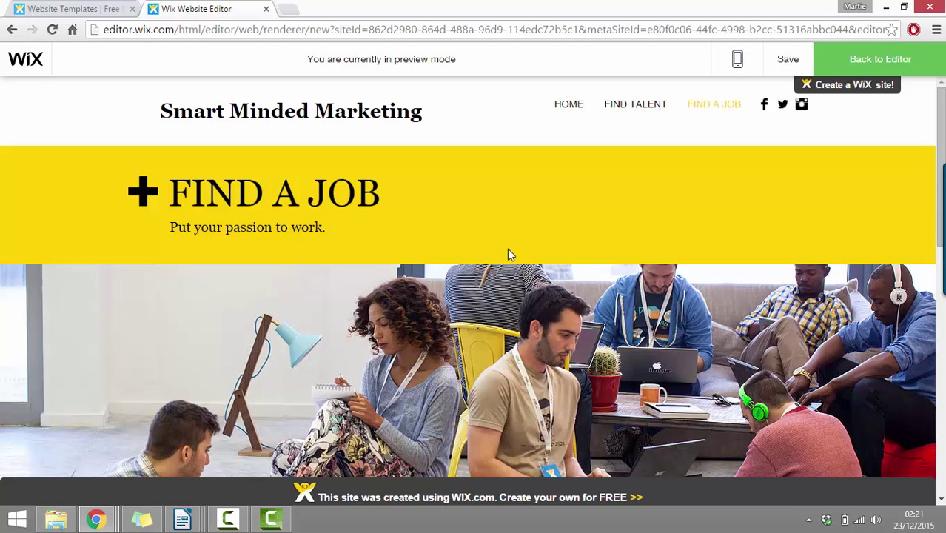
scroll(467, 222, down, 7)
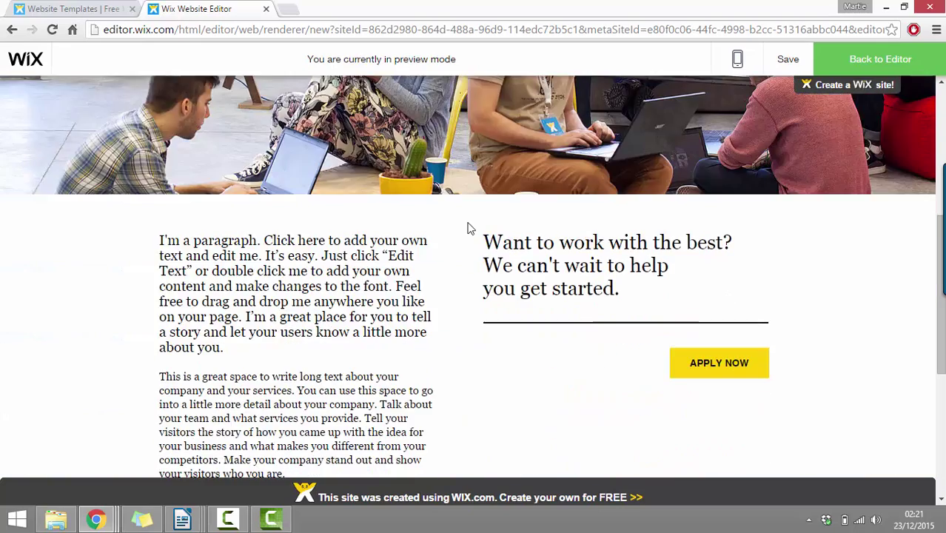
scroll(467, 230, up, 2)
scroll(467, 231, up, 5)
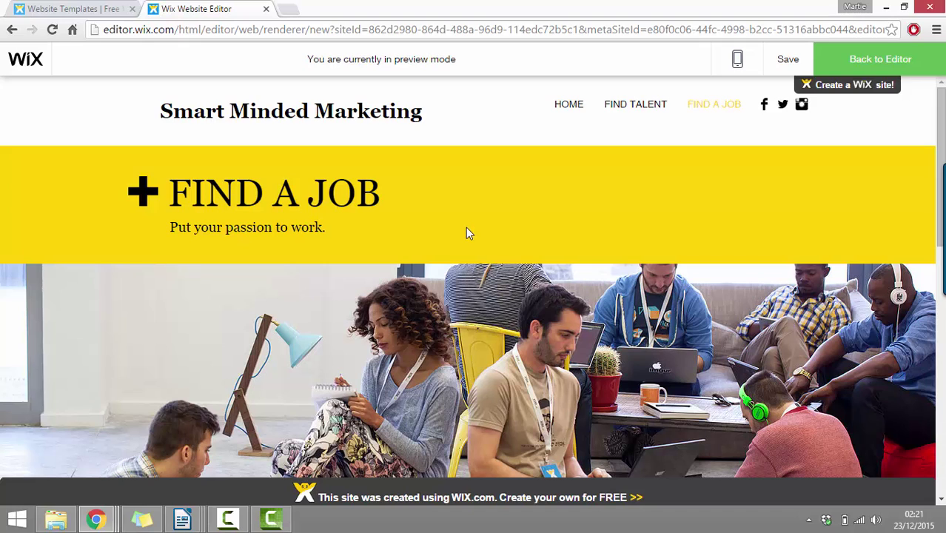
click(880, 59)
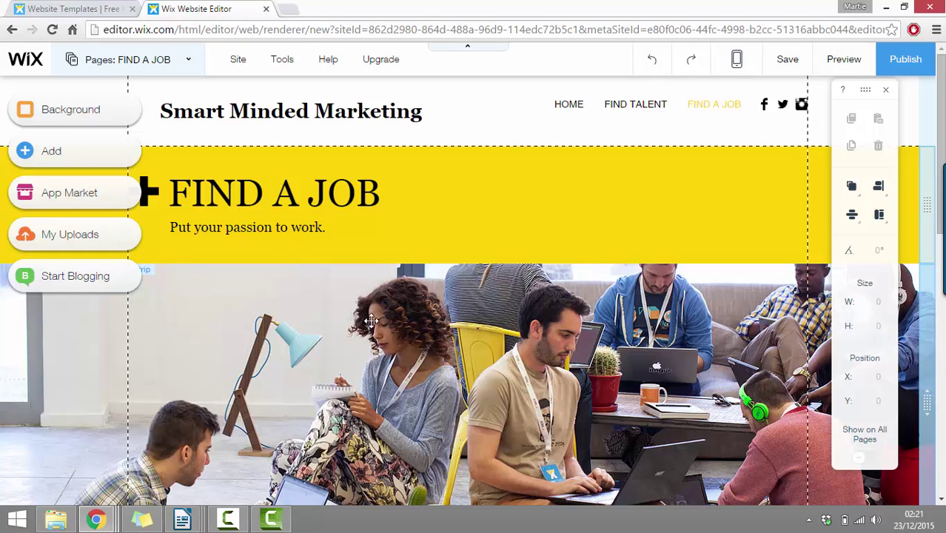
- Switch the editor back to the FIND TALENT page
click(635, 101)
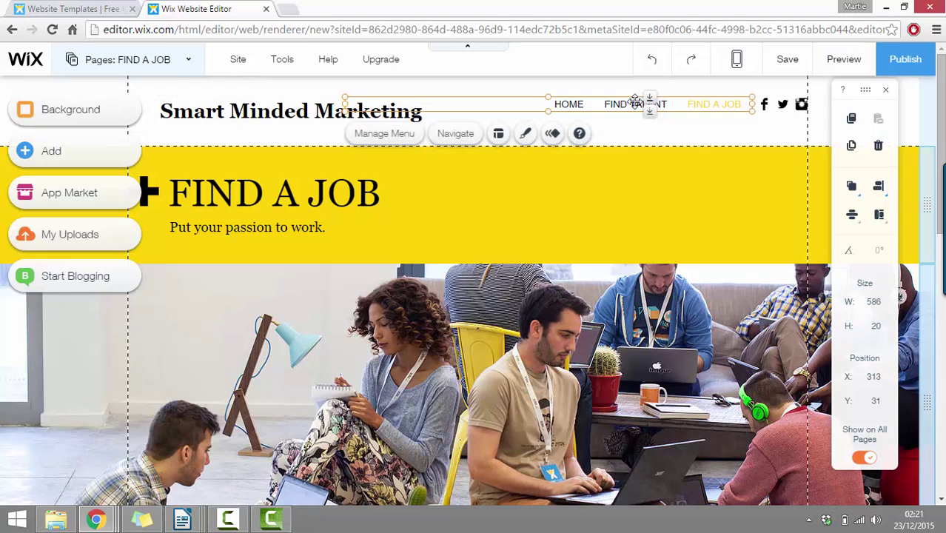
click(453, 137)
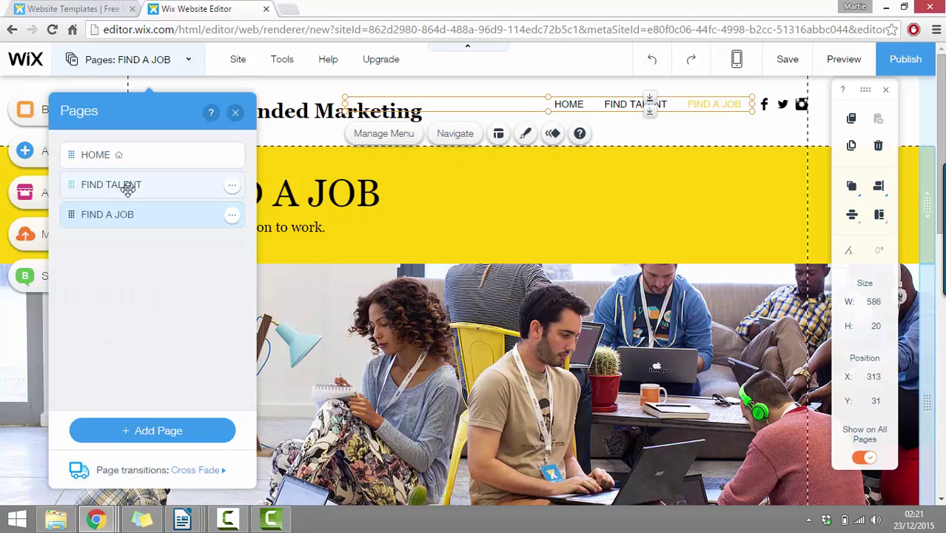
click(128, 189)
click(652, 187)
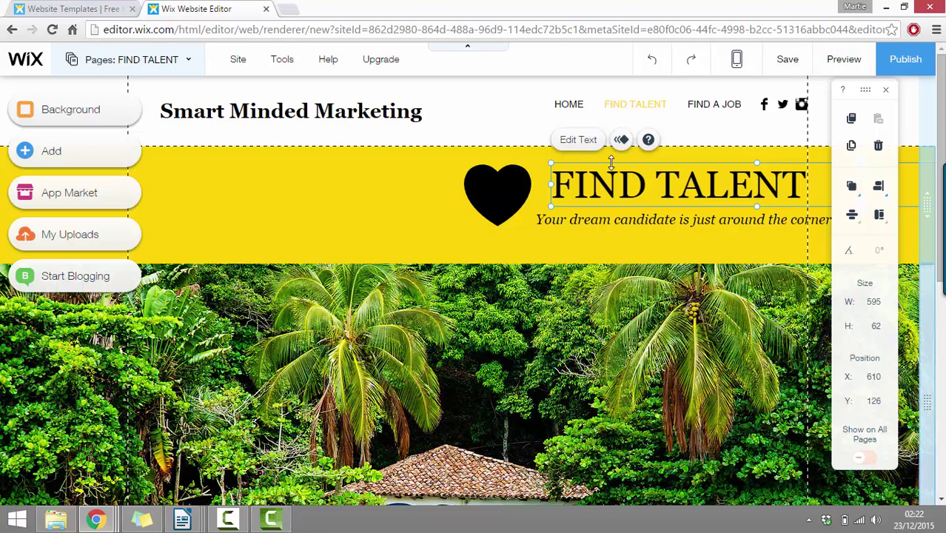
- Retype the banner title from FIND TALENT to 'NEW PAGE'
click(584, 147)
double_click(578, 160)
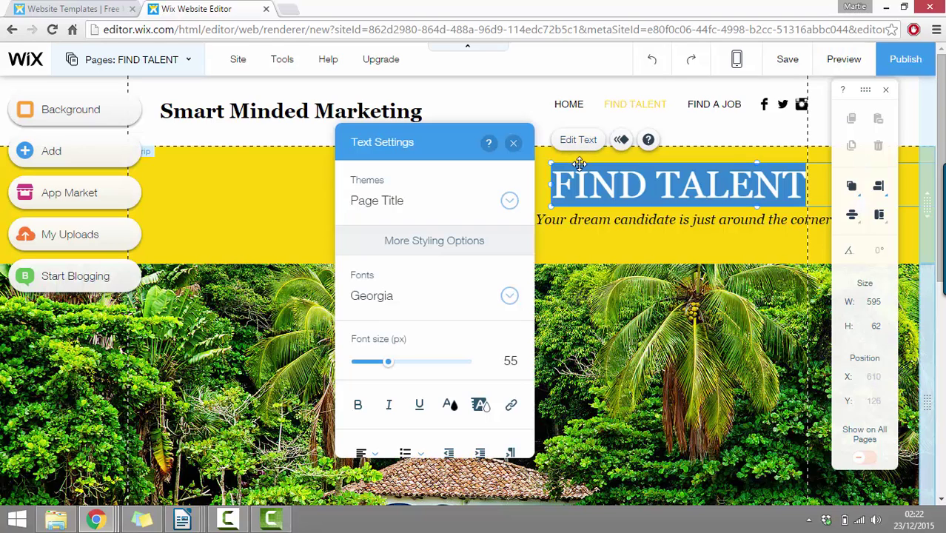
click(707, 191)
drag(801, 185, 554, 182)
text(NEW PAGE)
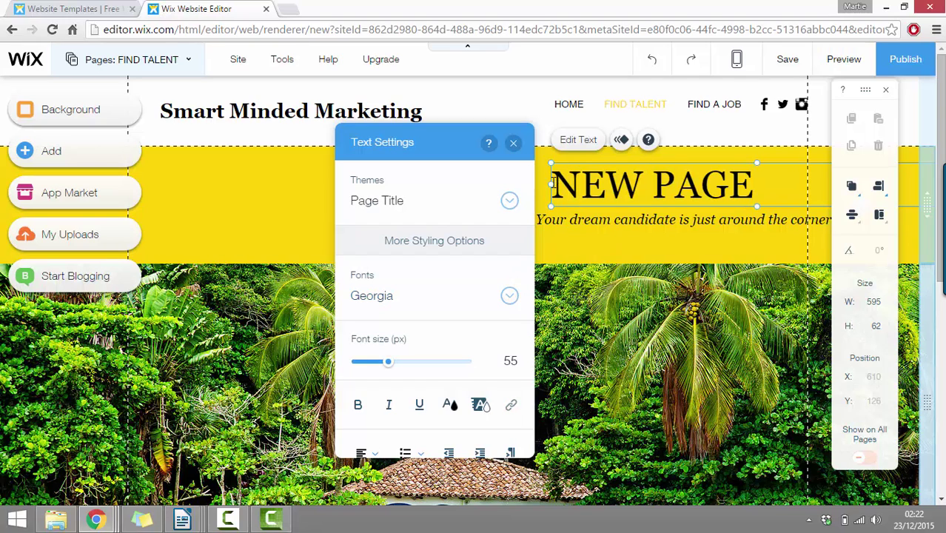
click(633, 257)
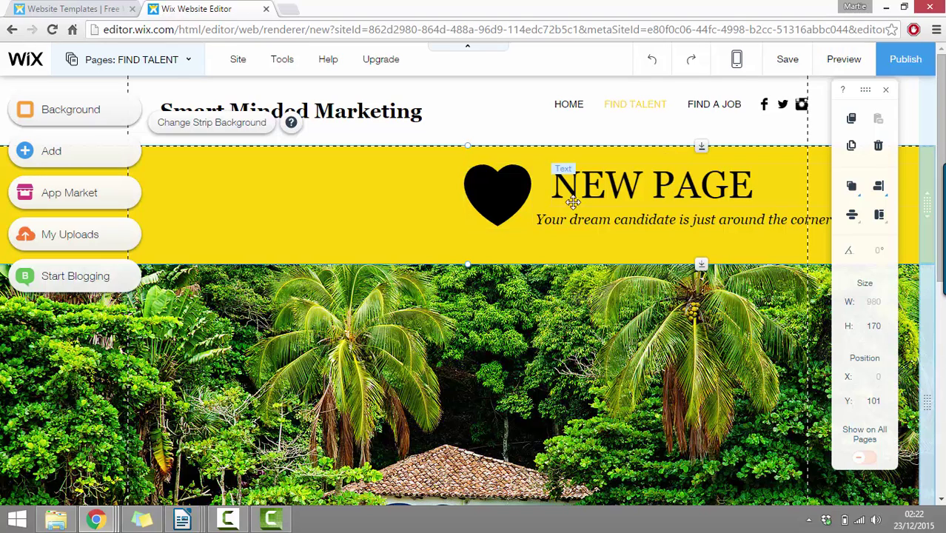
- Open the FIND TALENT page's settings from the page list
click(649, 102)
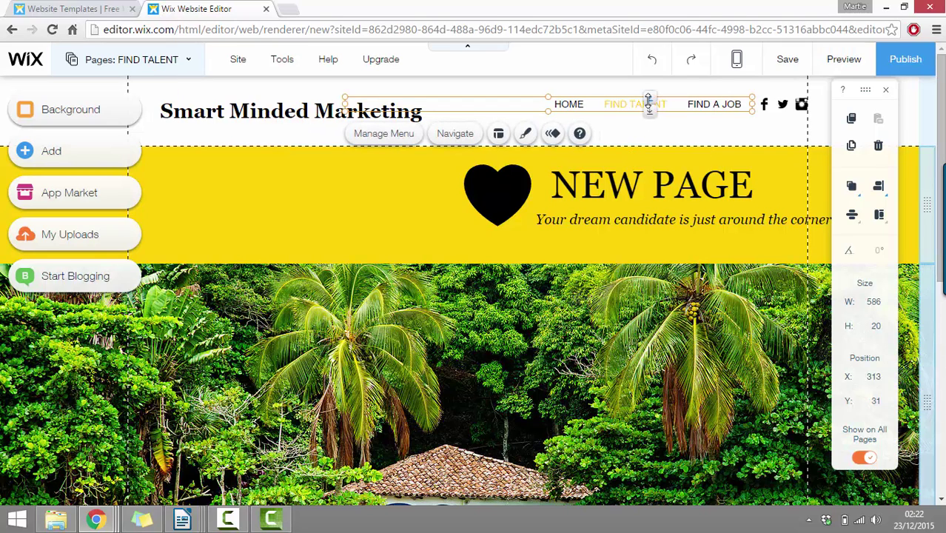
click(392, 139)
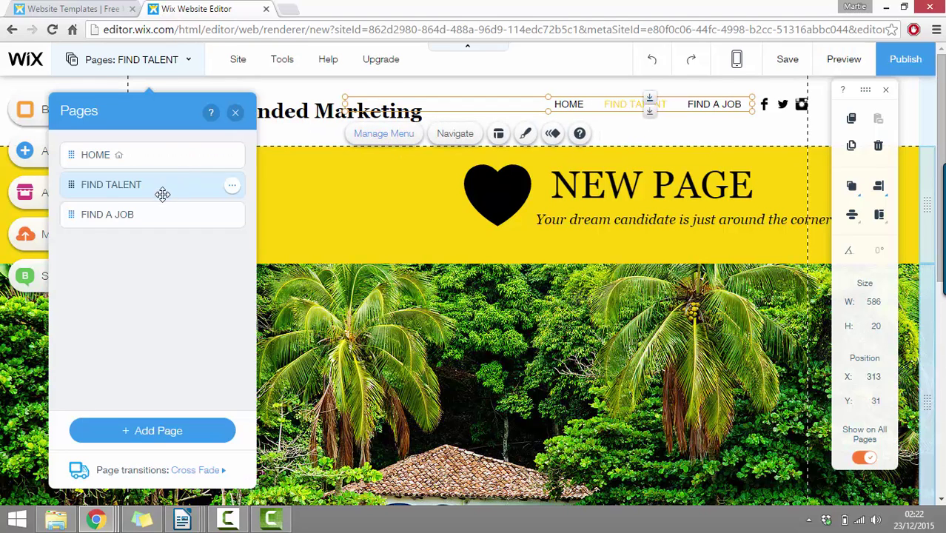
click(233, 187)
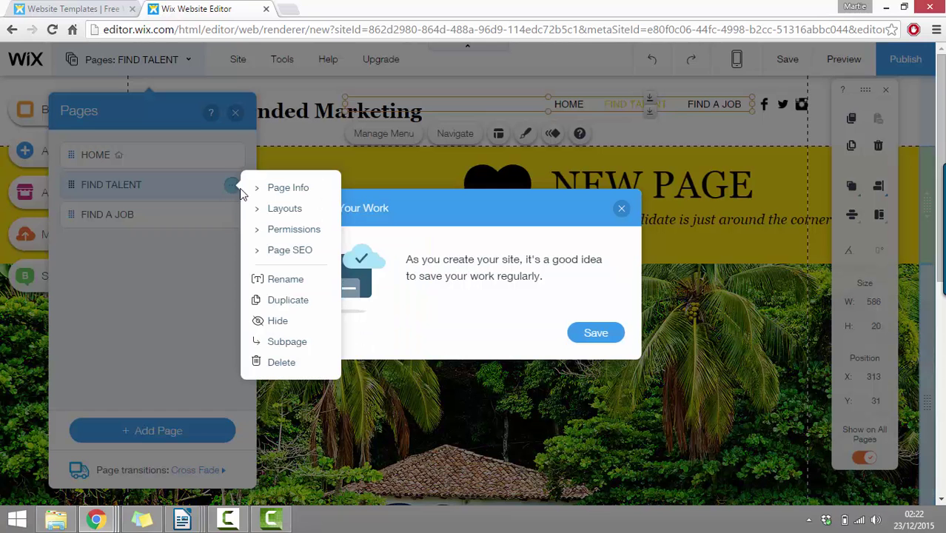
click(288, 188)
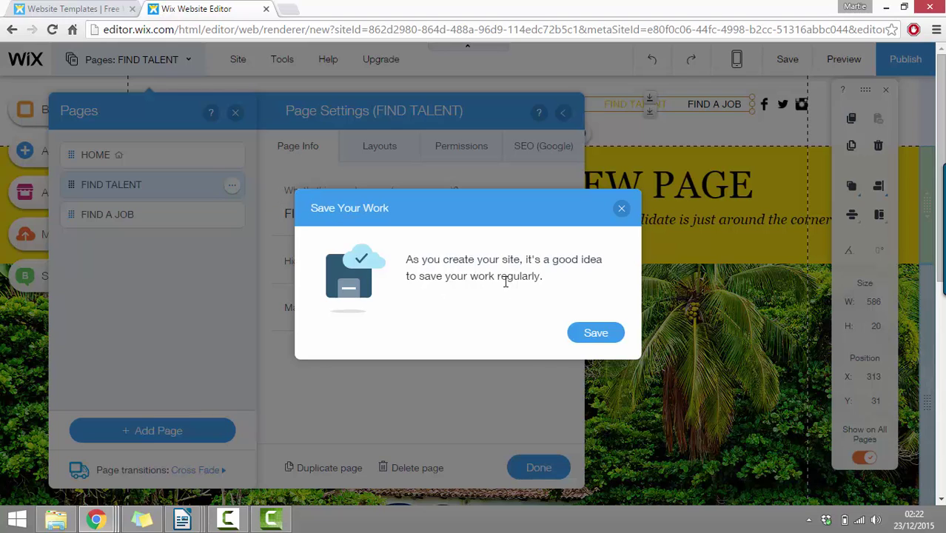
click(622, 210)
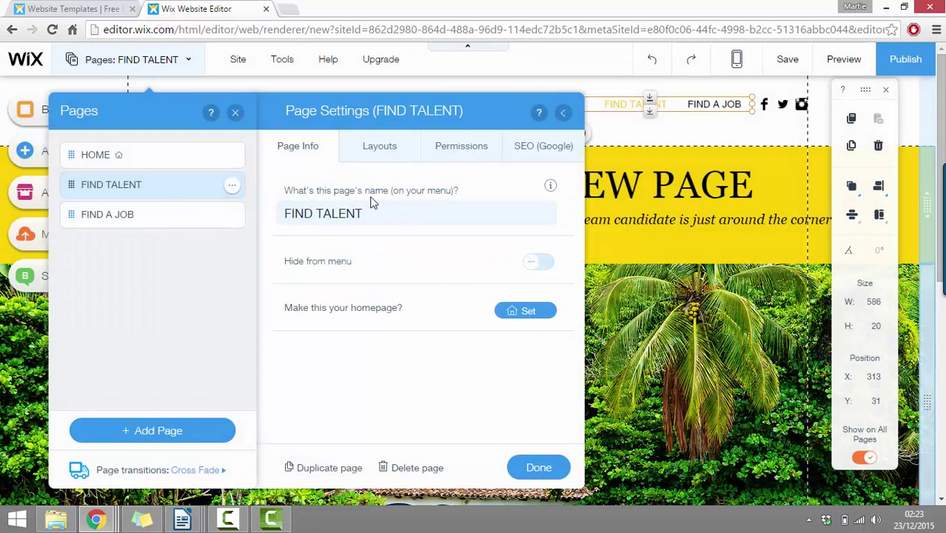
- Rename the page to 'NEW PAGE' and preview the site
click(356, 215)
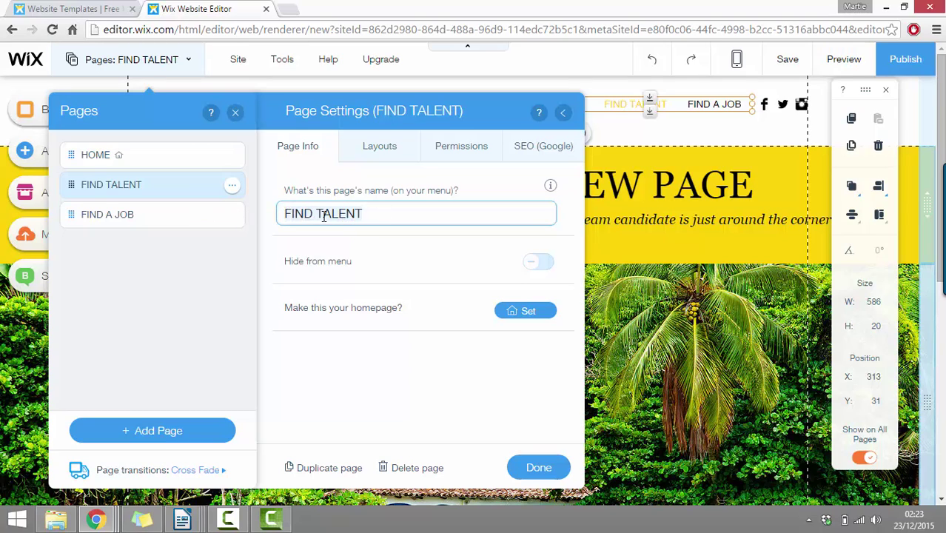
key(ctrl+a)
text(NEW PAGE)
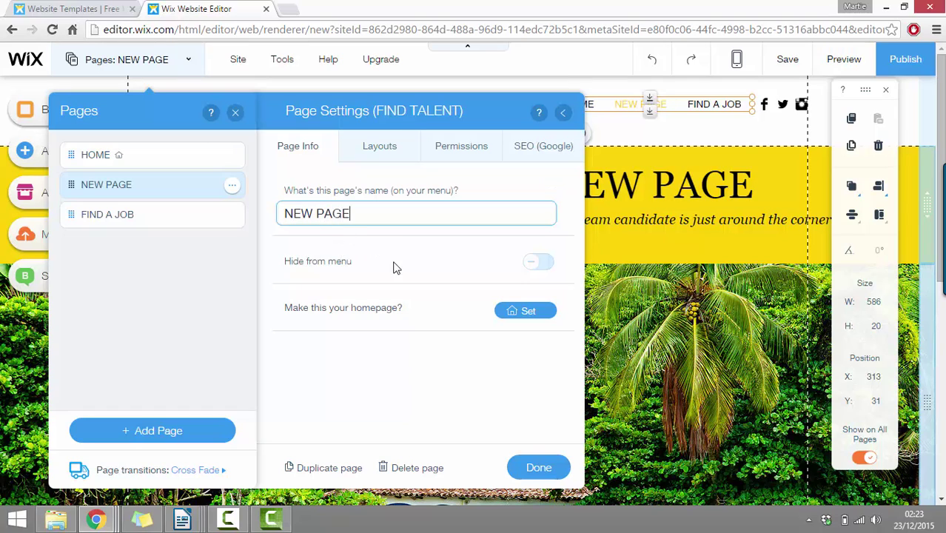
click(544, 466)
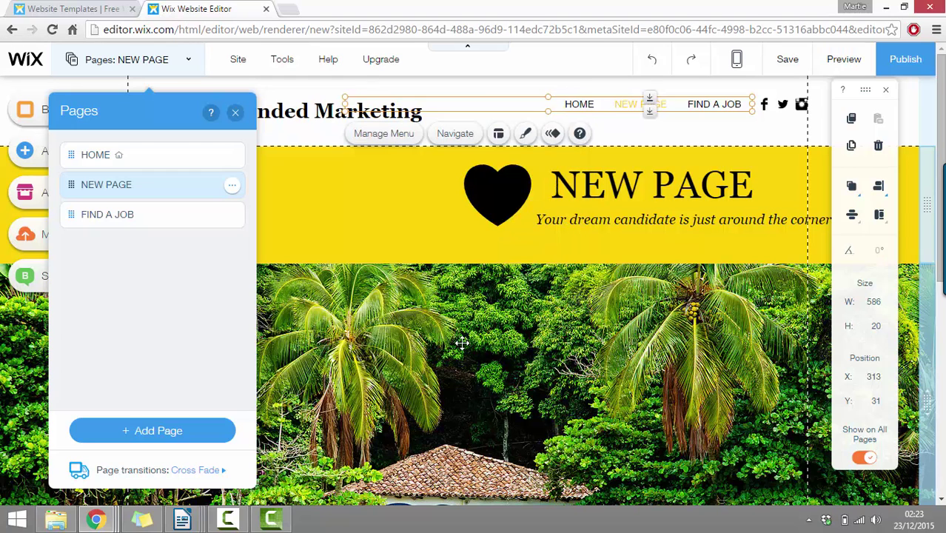
click(843, 59)
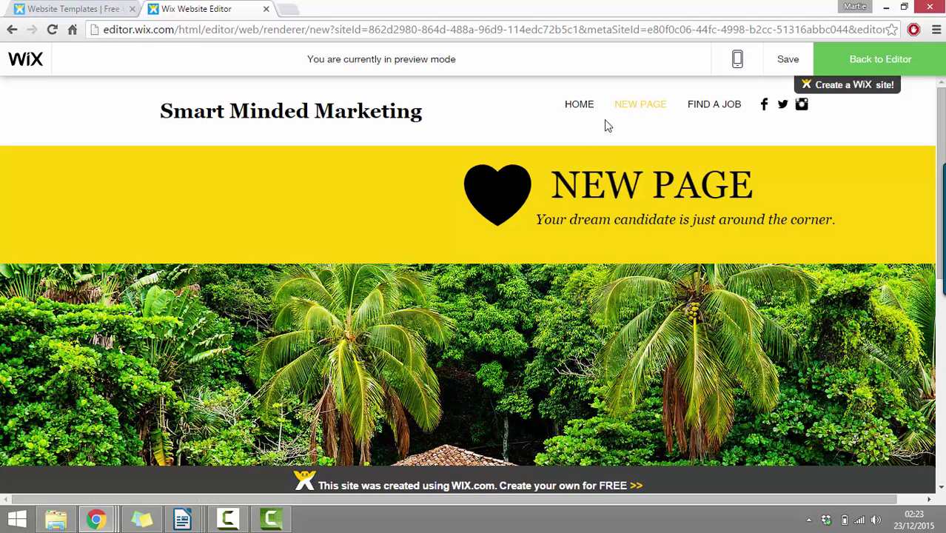
- Visit the home and FIND A JOB pages in preview, then return to the editor
click(579, 108)
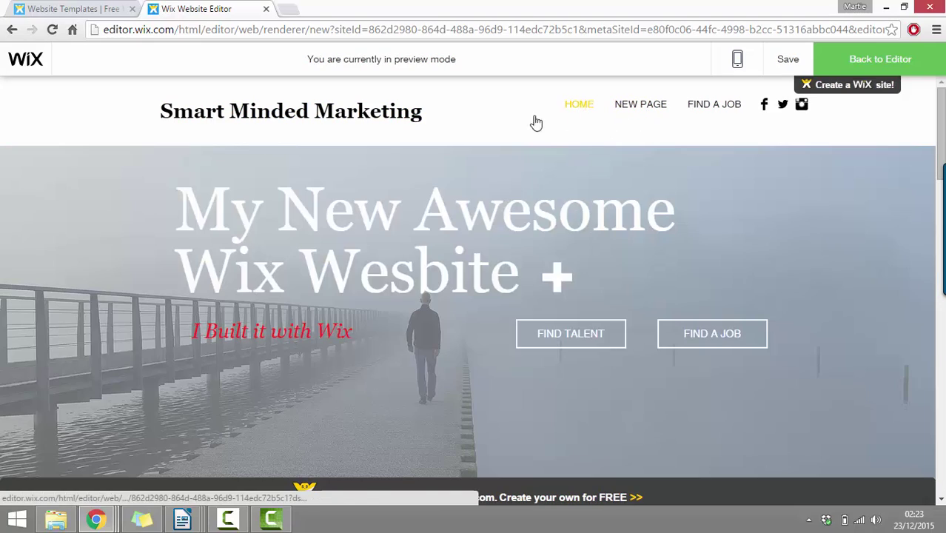
click(713, 109)
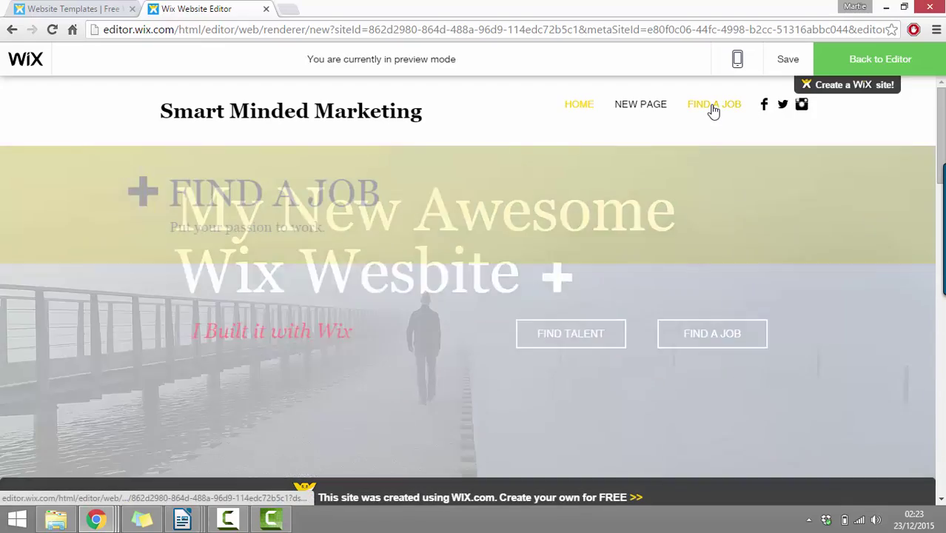
scroll(443, 231, down, 6)
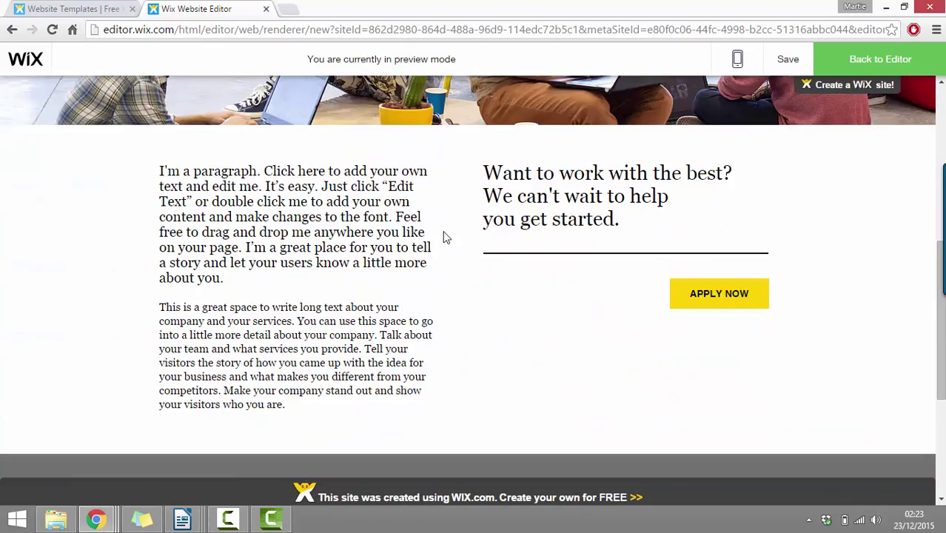
scroll(445, 237, up, 6)
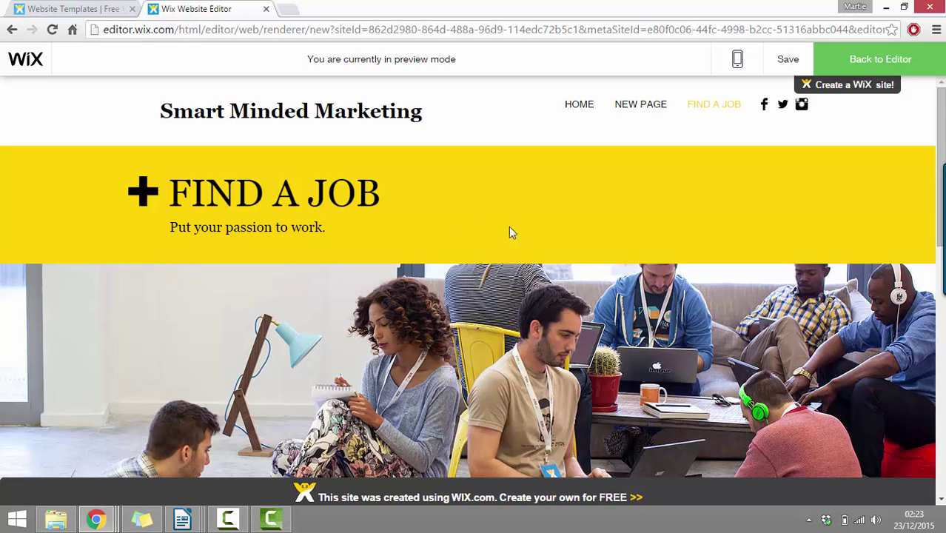
click(857, 60)
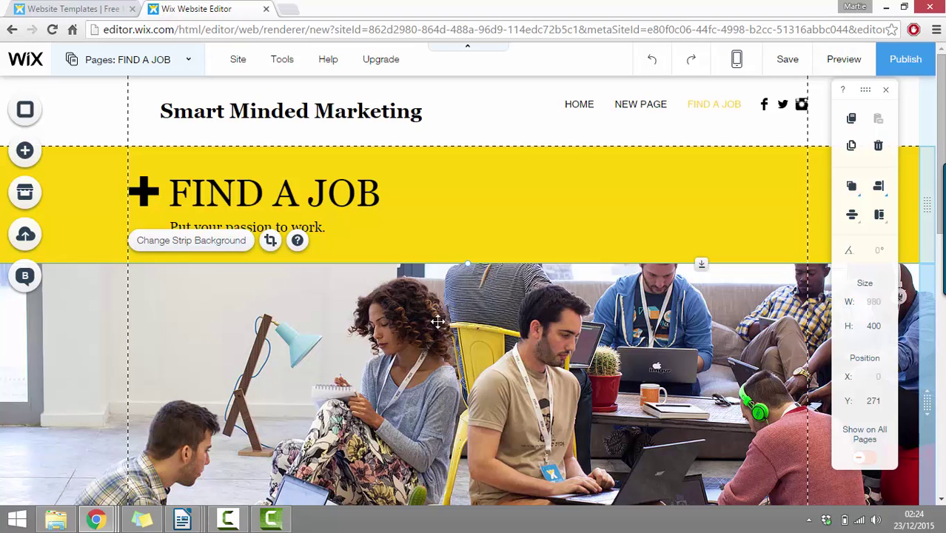
- Add a blank page called 'New Page' to the site menu and display it for editing
click(656, 102)
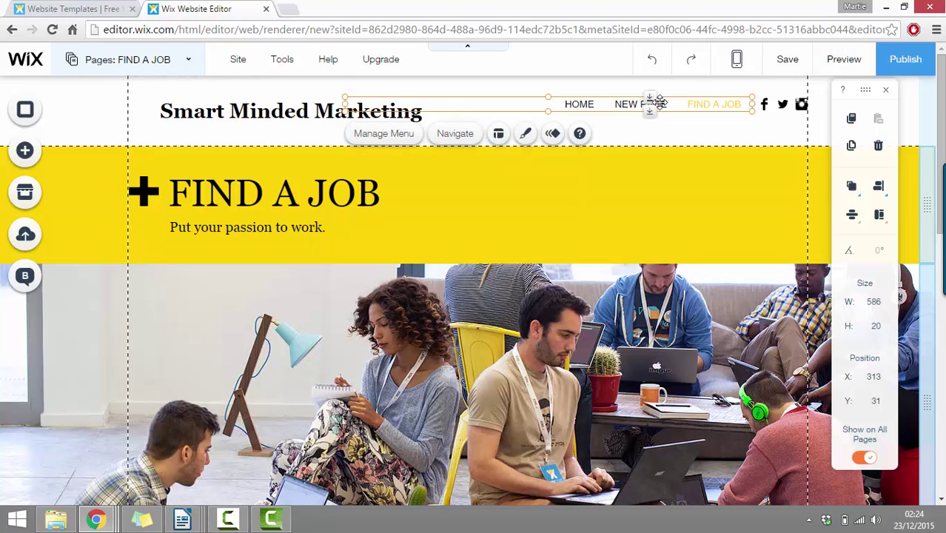
click(384, 137)
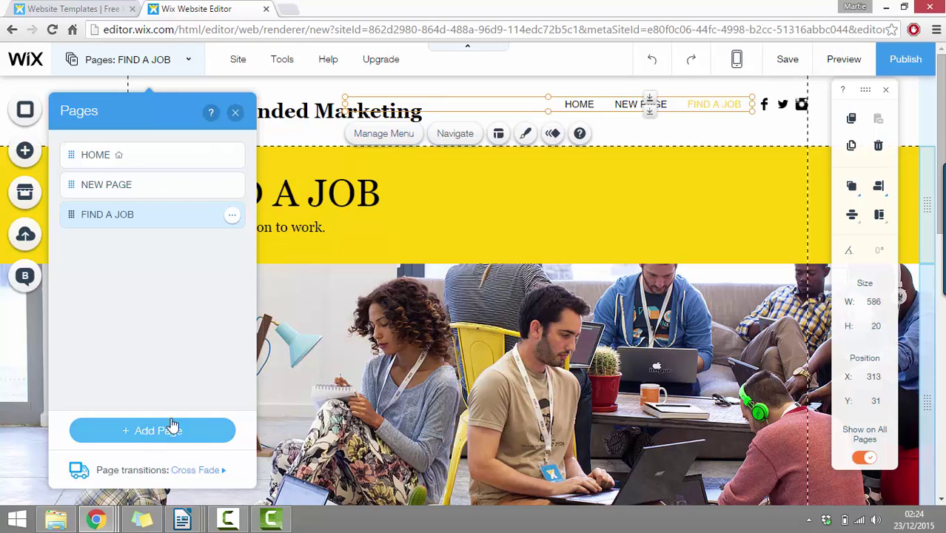
click(132, 435)
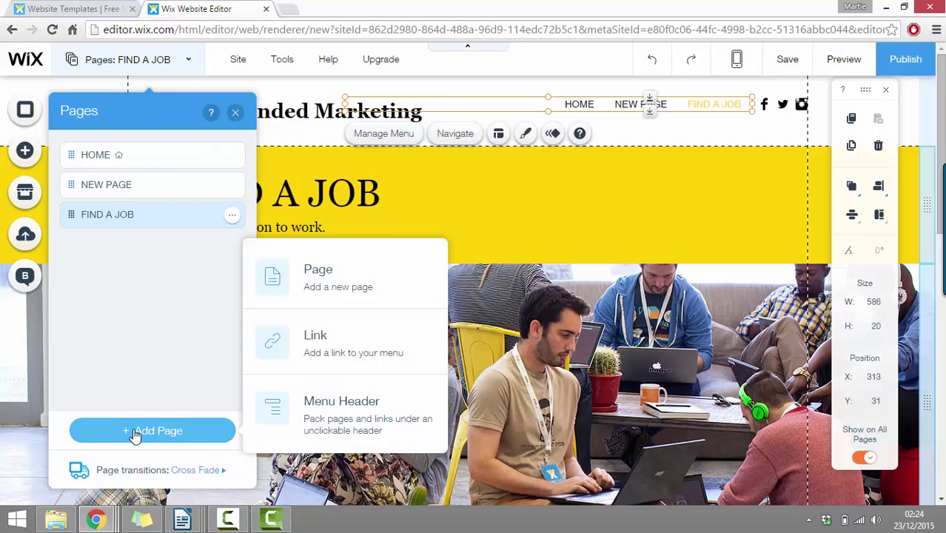
click(319, 270)
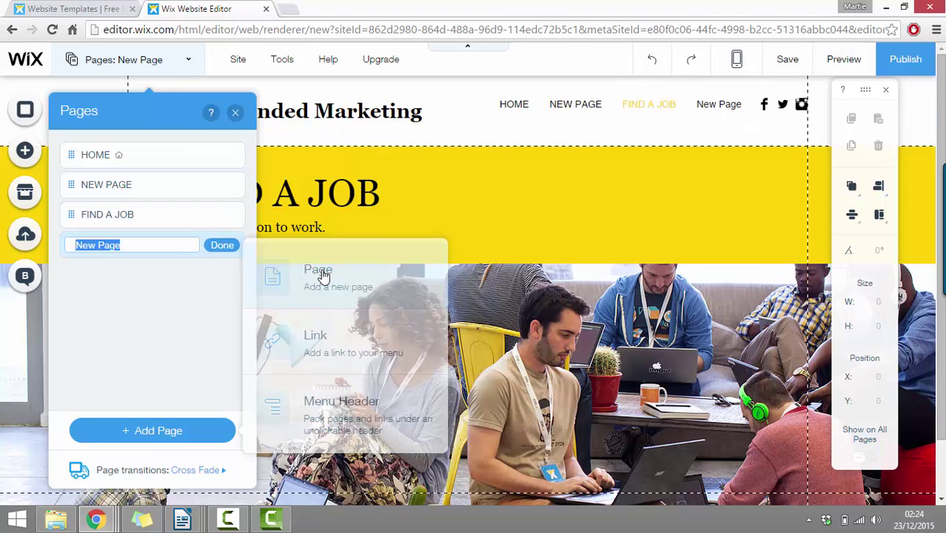
click(476, 259)
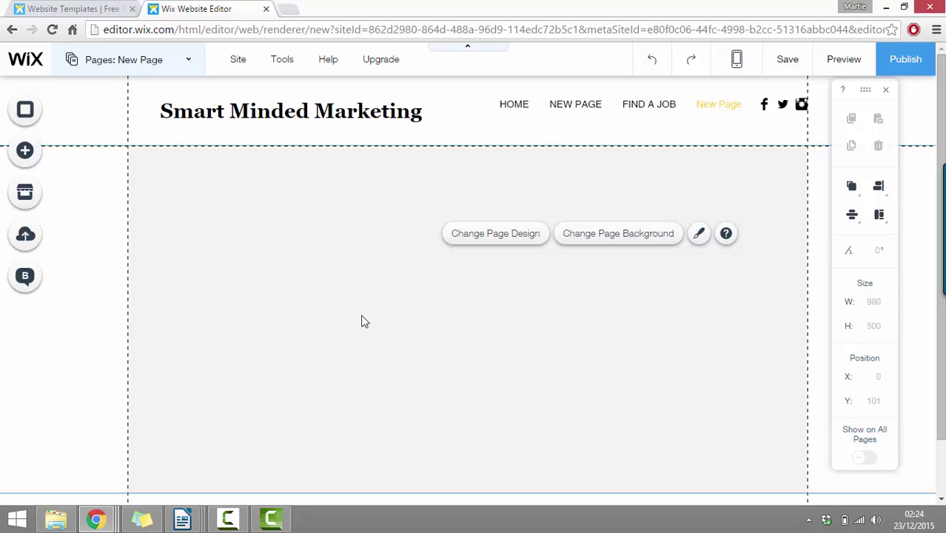
click(24, 153)
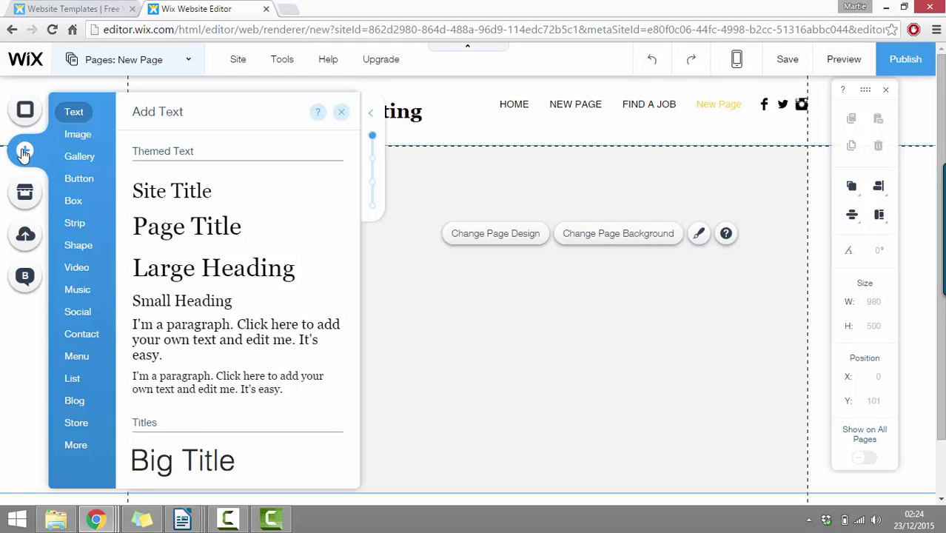
- Place a default paragraph text box at the page's top left, around x 24, y 124
click(75, 138)
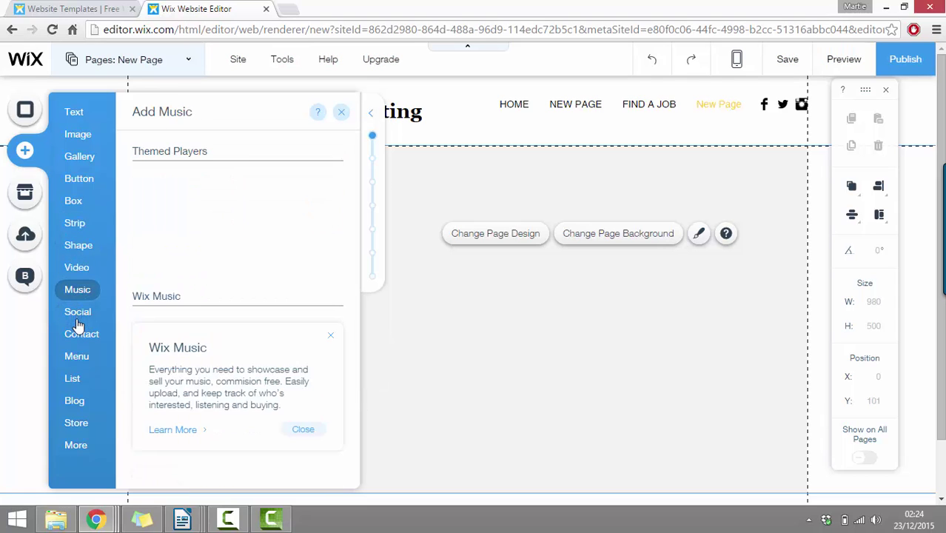
click(79, 425)
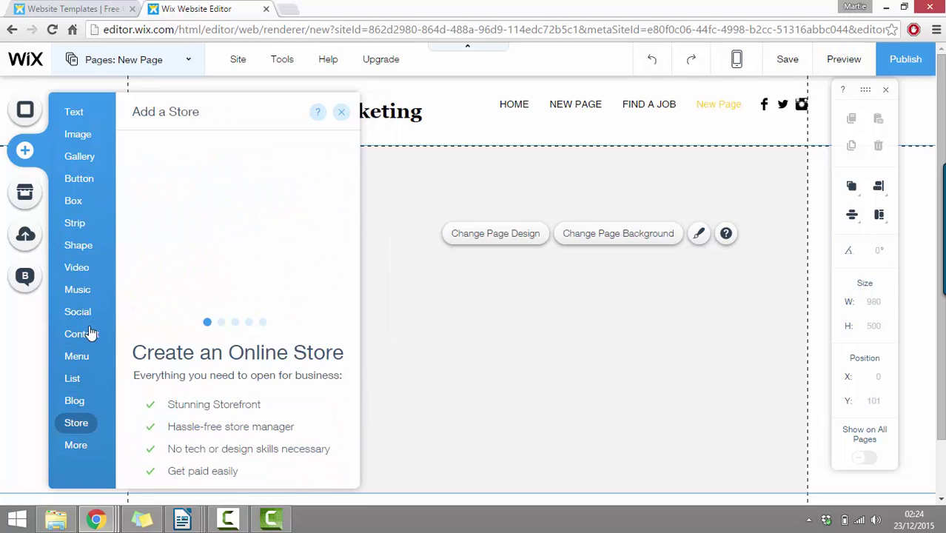
click(74, 115)
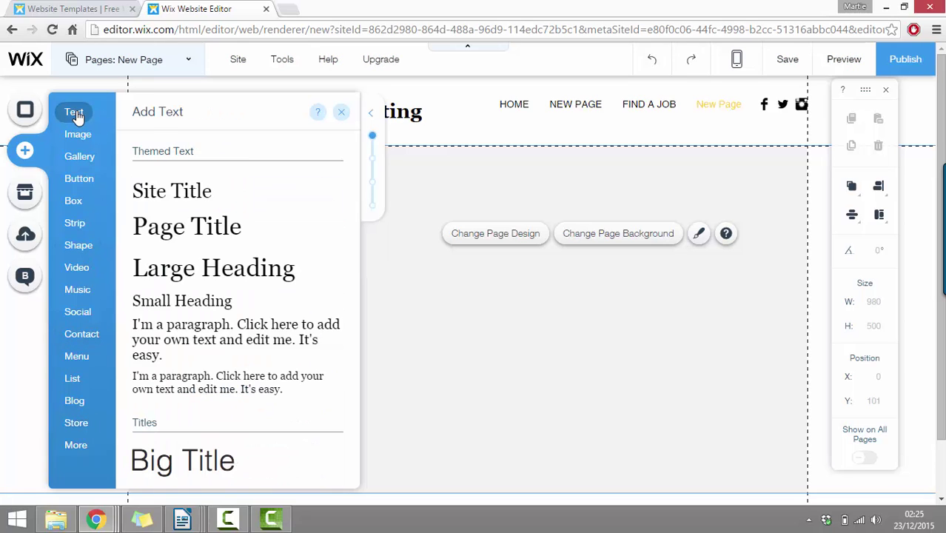
click(182, 345)
drag(437, 272, 190, 198)
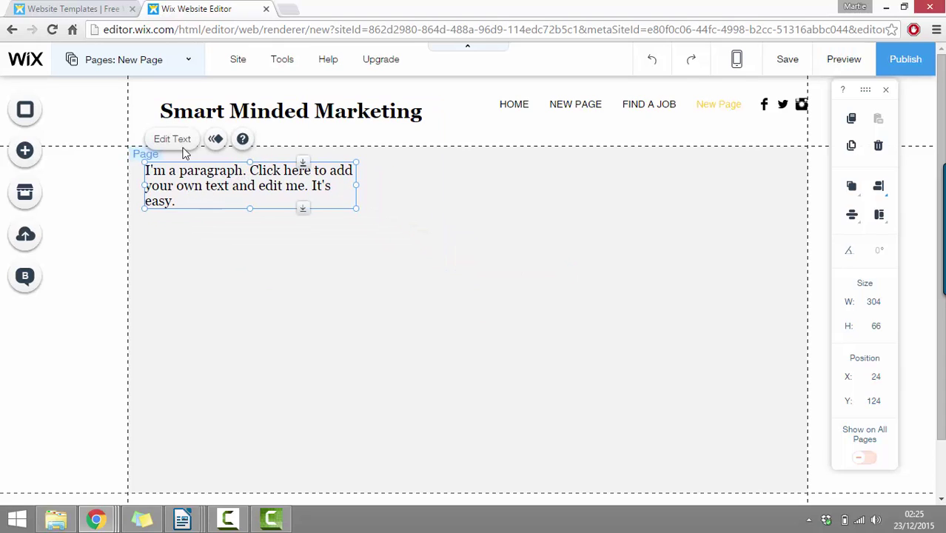
- Replace the placeholder paragraph with 'this is my new page, I am going to add an image and a contact form.'
double_click(185, 206)
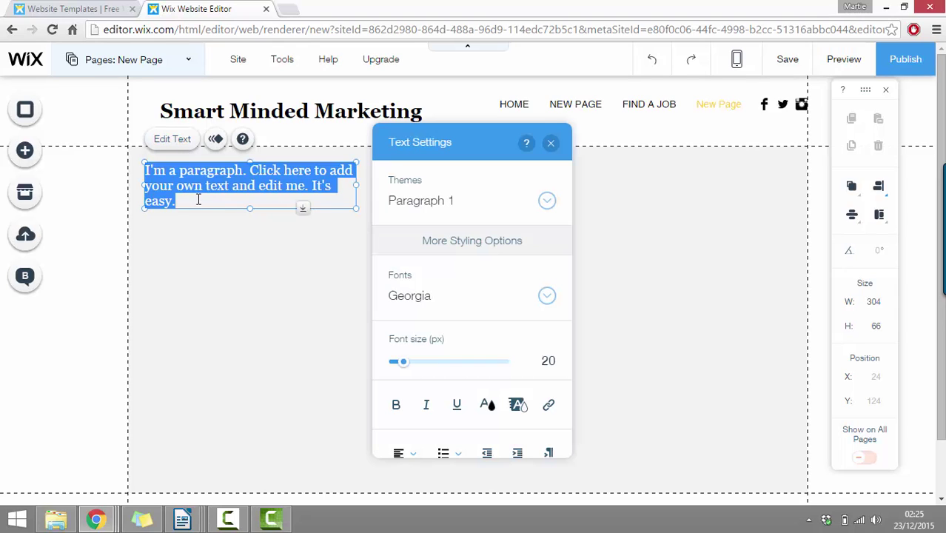
click(254, 199)
key(BackSpace)
key(BackSpace)
key(BackSpace)
key(BackSpace)
key(BackSpace)
key(BackSpace)
key(BackSpace)
key(BackSpace)
key(BackSpace)
key(BackSpace)
key(BackSpace)
key(BackSpace)
key(BackSpace)
key(BackSpace)
key(BackSpace)
key(BackSpace)
key(BackSpace)
key(BackSpace)
key(BackSpace)
key(BackSpace)
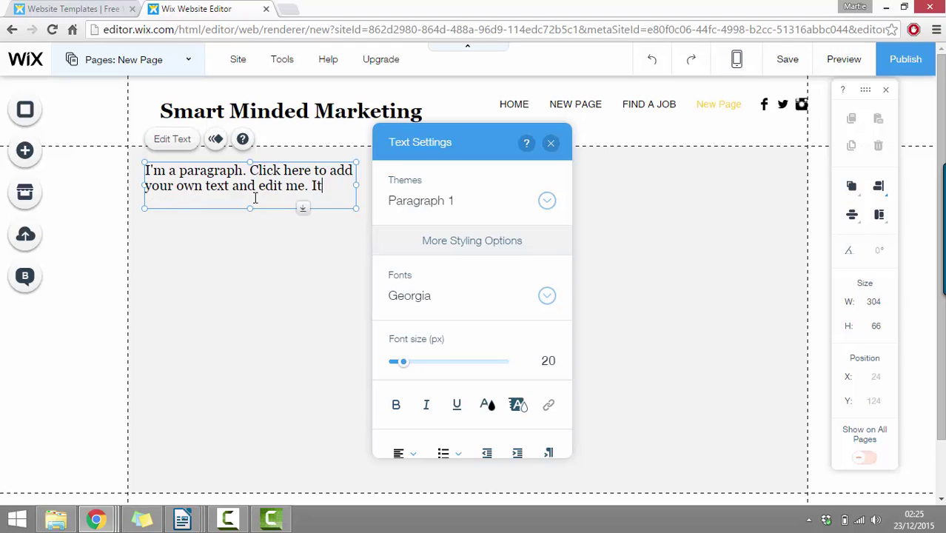
key(BackSpace)
key(BackSpace)
key(BackSpace)
key(BackSpace)
key(BackSpace)
key(BackSpace)
key(BackSpace)
key(BackSpace)
key(BackSpace)
key(BackSpace)
key(BackSpace)
key(BackSpace)
key(BackSpace)
key(BackSpace)
key(BackSpace)
key(BackSpace)
key(BackSpace)
key(BackSpace)
key(BackSpace)
key(BackSpace)
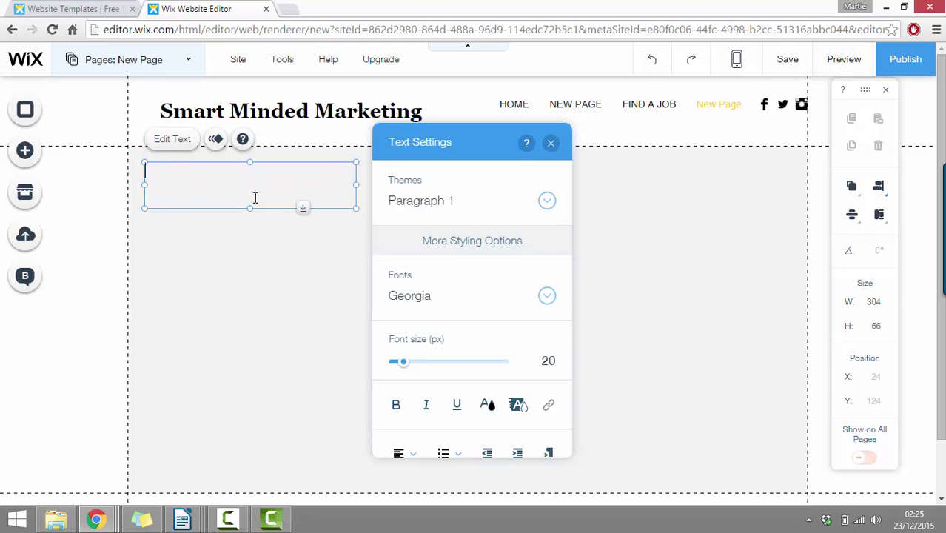
text(this is my new page, I am going to add an image)
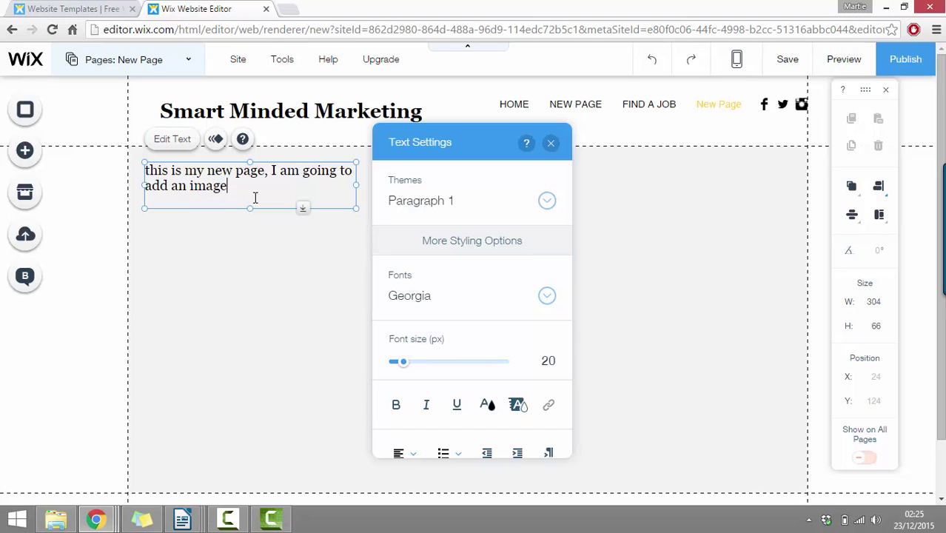
text(ontact form.)
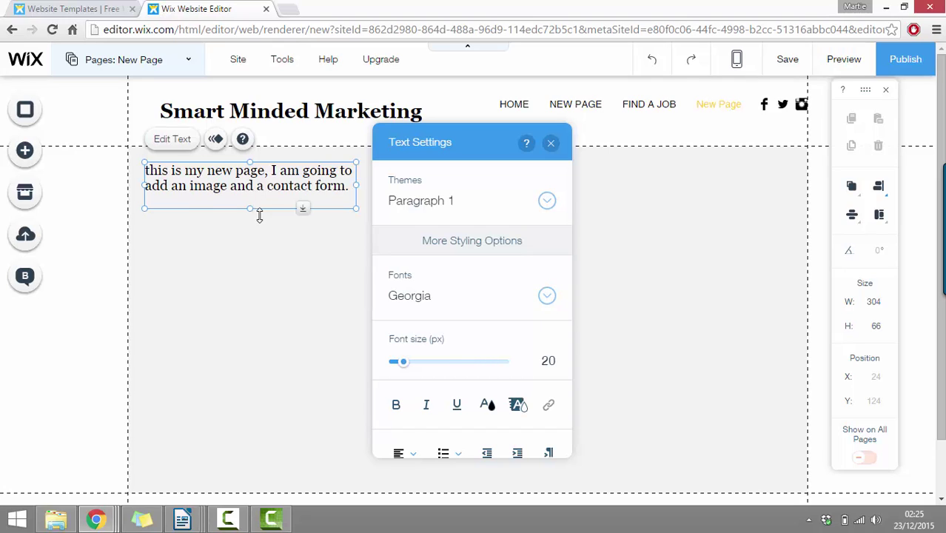
click(260, 220)
click(332, 292)
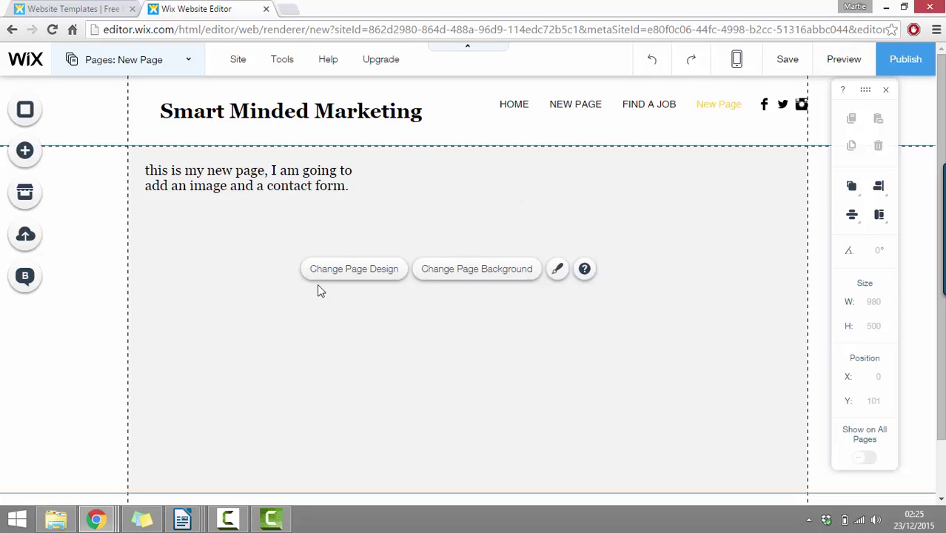
- Add the free Wix image 'River Boathouse' to the page
click(24, 150)
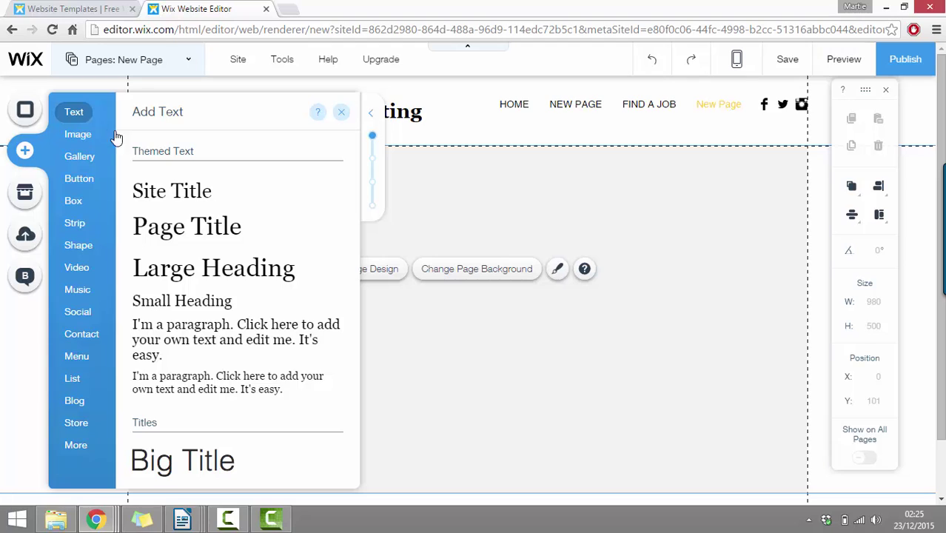
click(71, 142)
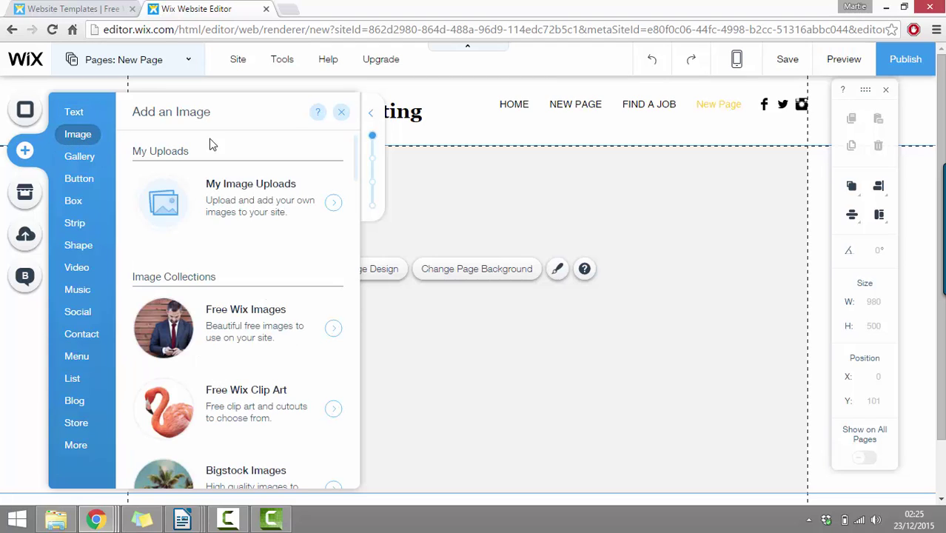
click(238, 338)
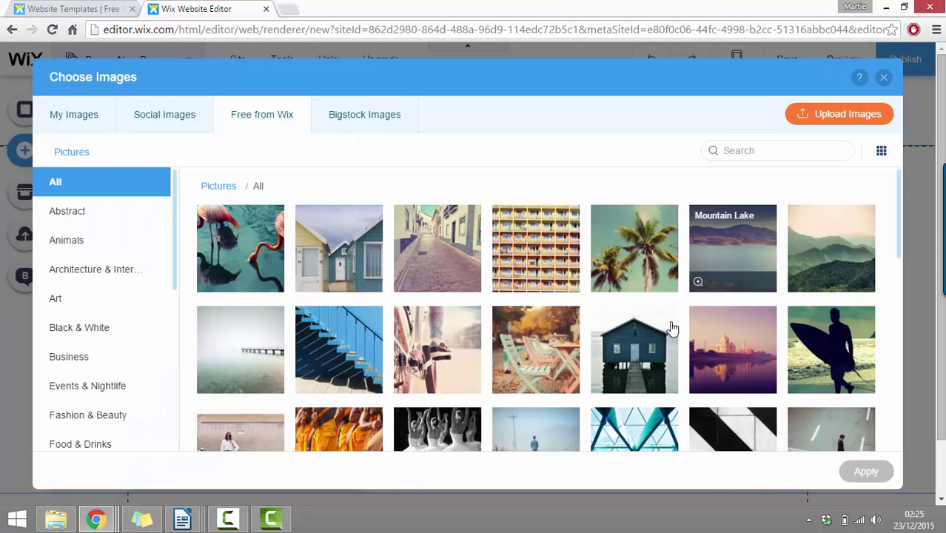
click(633, 349)
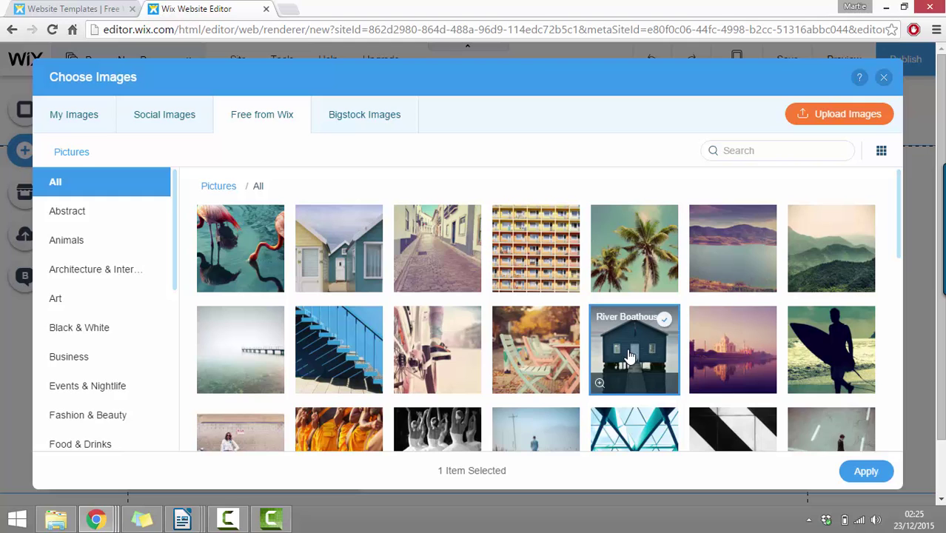
click(866, 472)
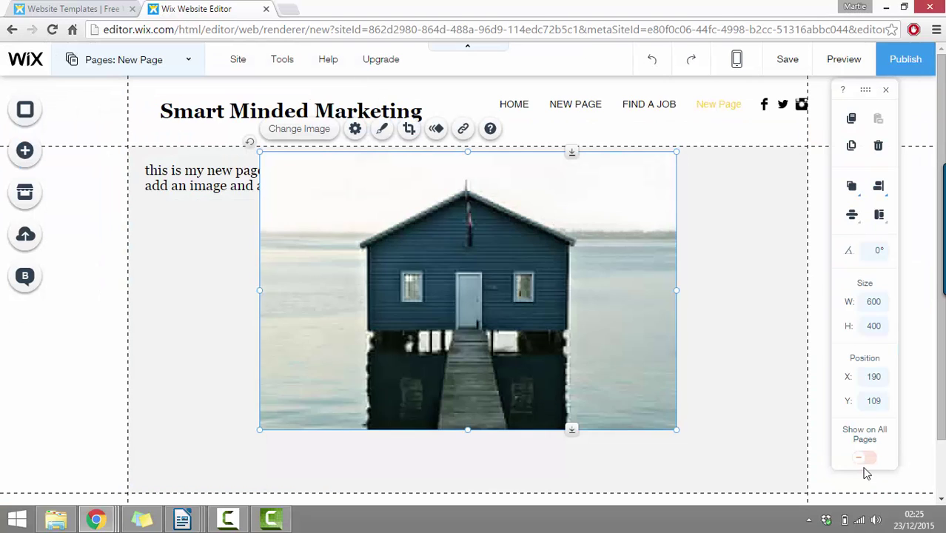
- Shrink the boathouse photo to 387 × 258 and place it below the paragraph on the left
drag(452, 293, 545, 277)
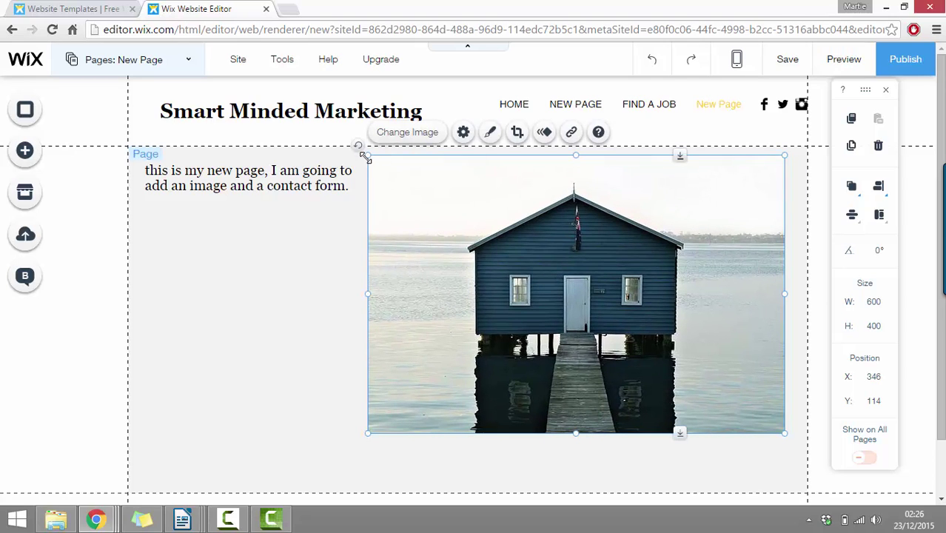
drag(370, 166, 549, 229)
drag(602, 306, 222, 273)
click(548, 361)
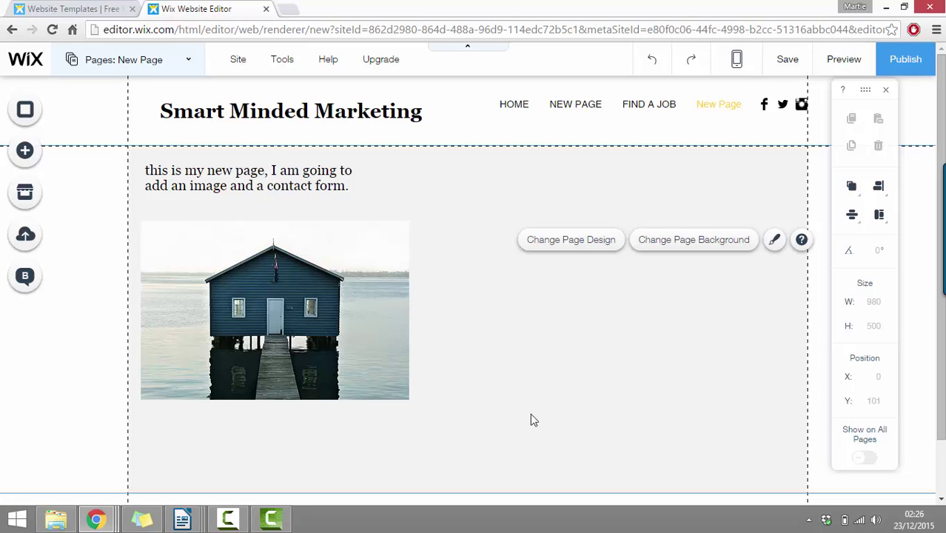
click(23, 151)
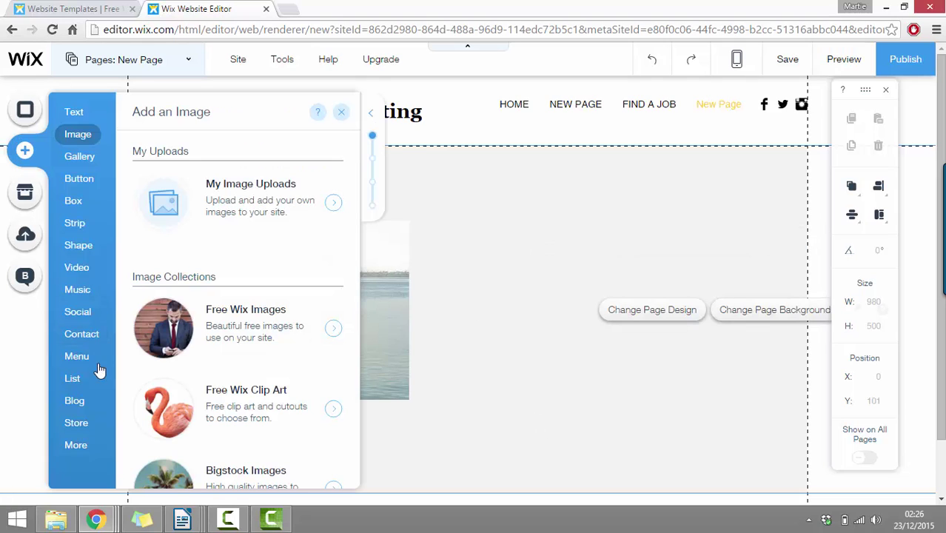
- Add the light contact form with yellow Send beside the photo and widen it to 494 × 180
click(83, 335)
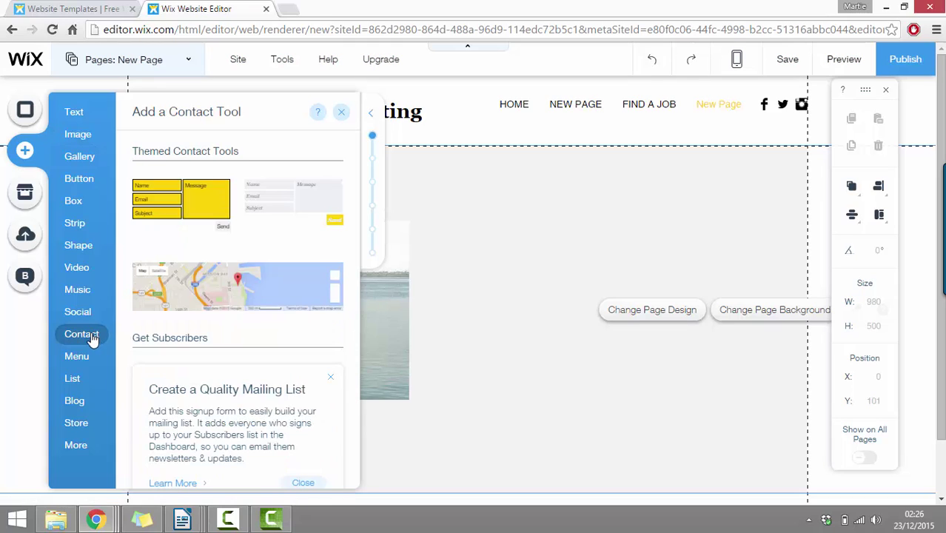
click(292, 205)
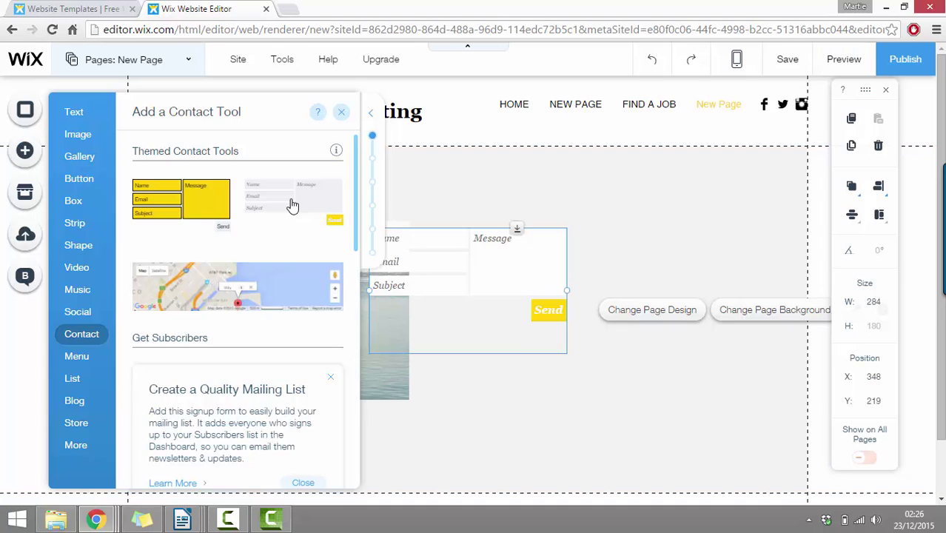
drag(444, 283, 493, 231)
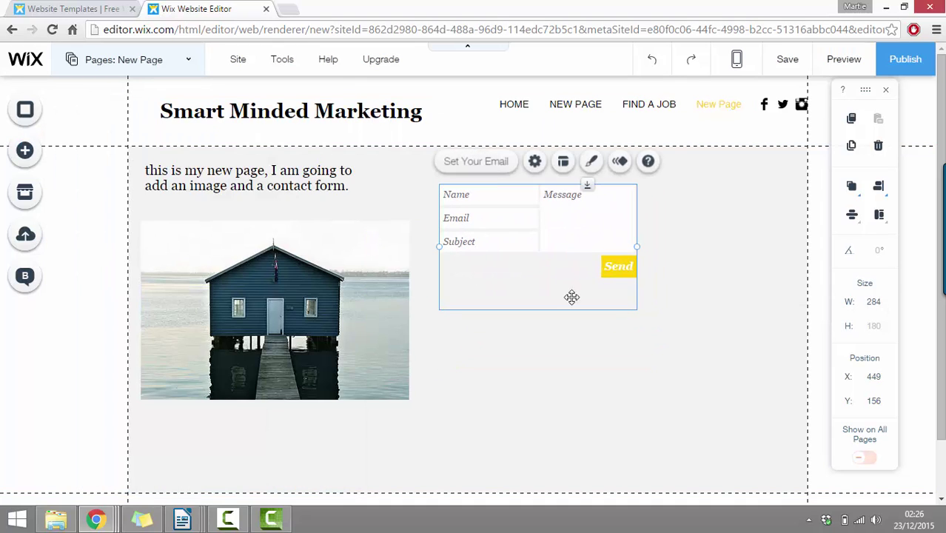
drag(649, 249, 783, 249)
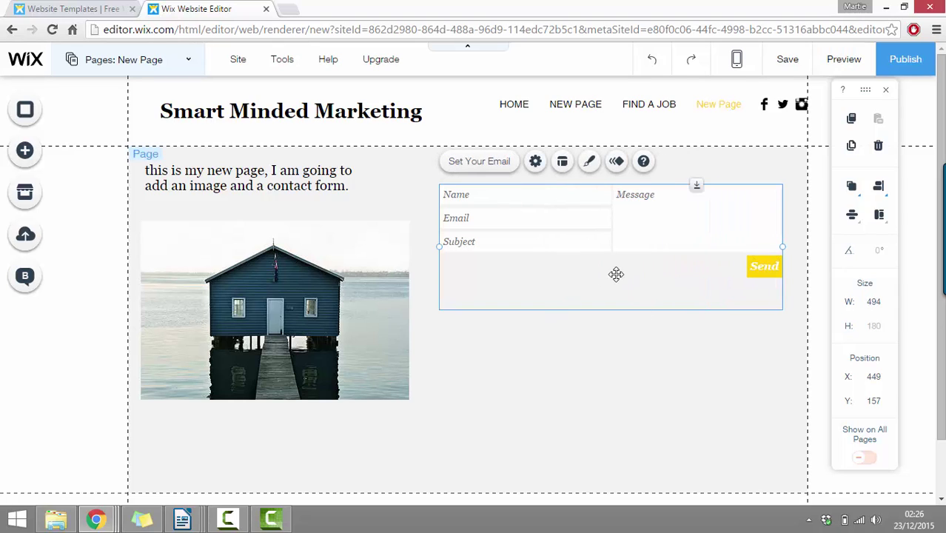
click(589, 164)
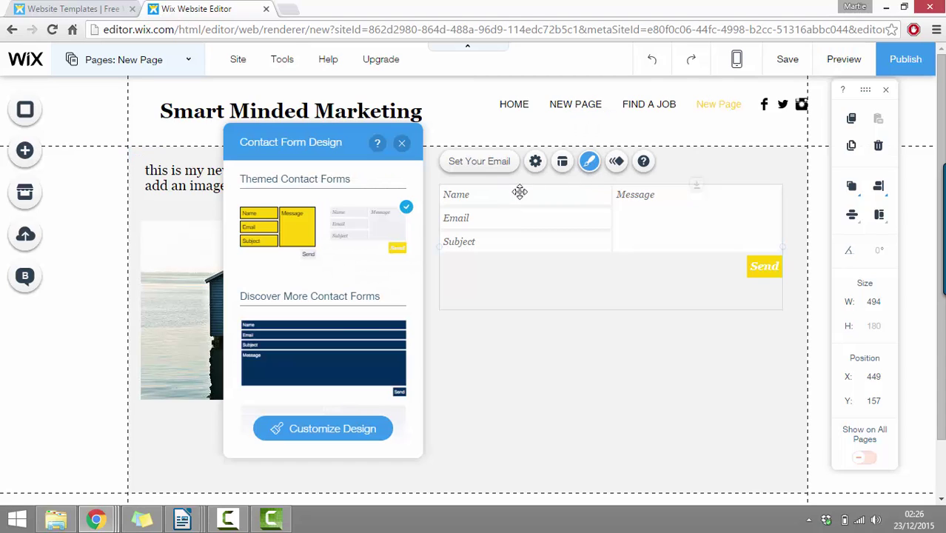
- Give the contact form a red Send button and stacked full-width fields, then nudge it down-right
scroll(381, 281, down, 3)
click(329, 437)
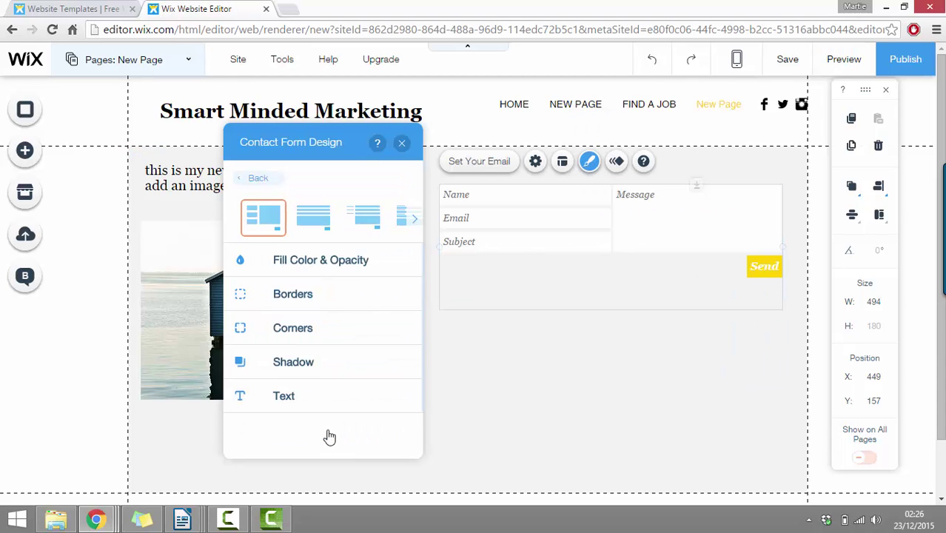
click(278, 264)
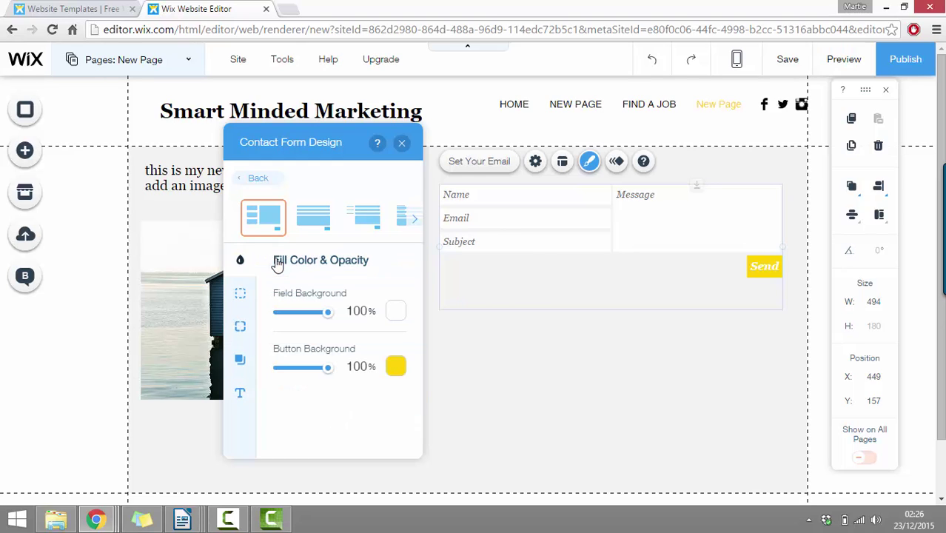
click(396, 367)
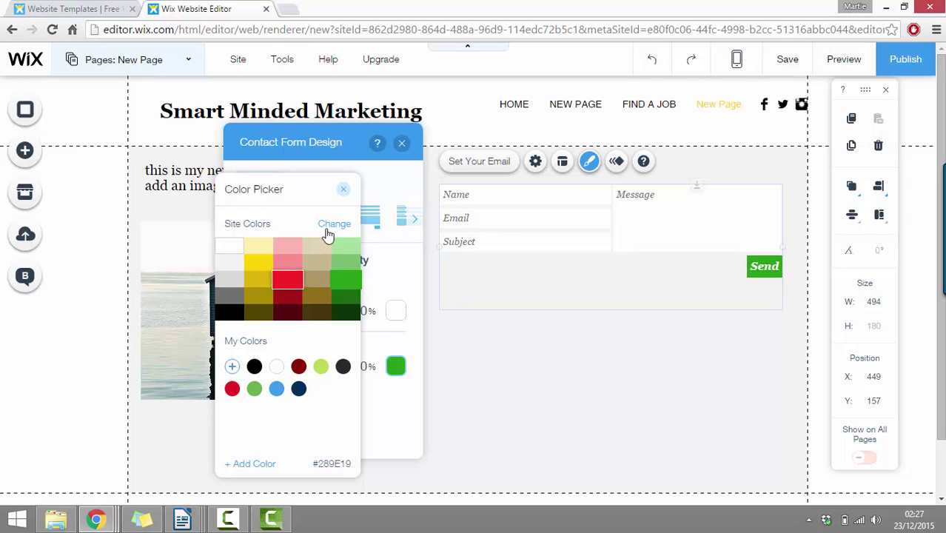
click(342, 190)
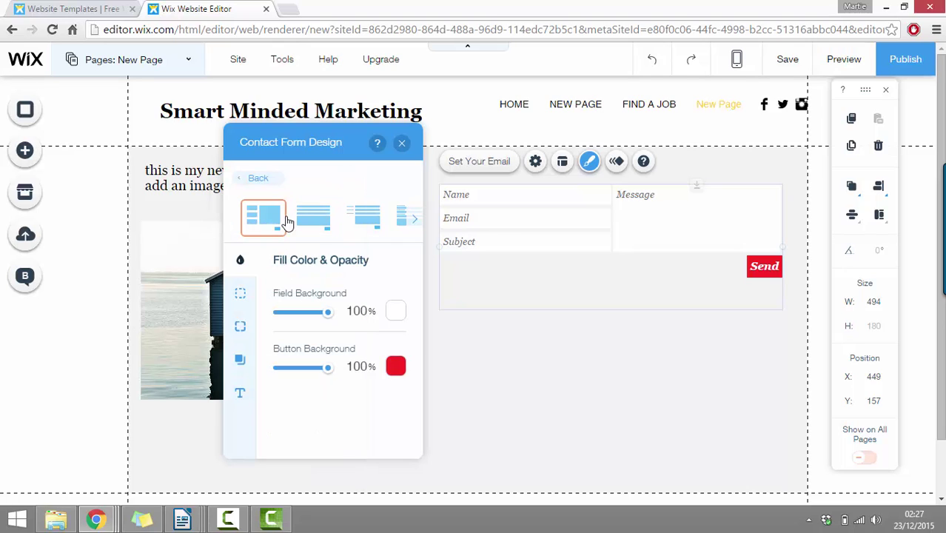
click(307, 219)
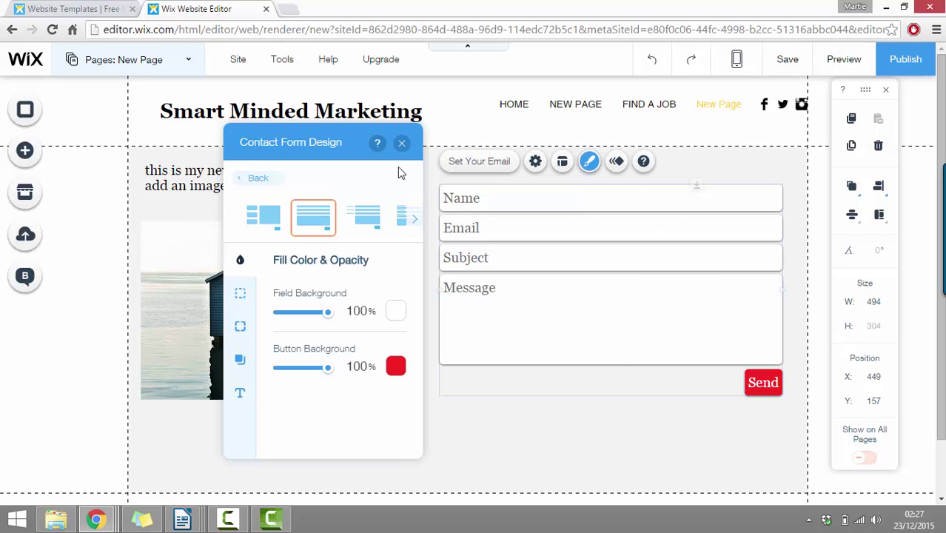
click(402, 143)
drag(557, 292, 563, 303)
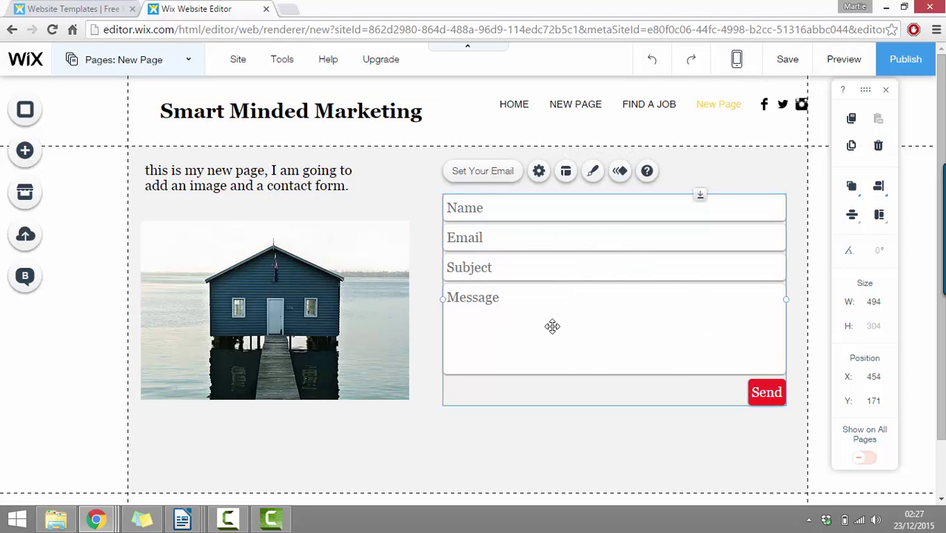
click(479, 176)
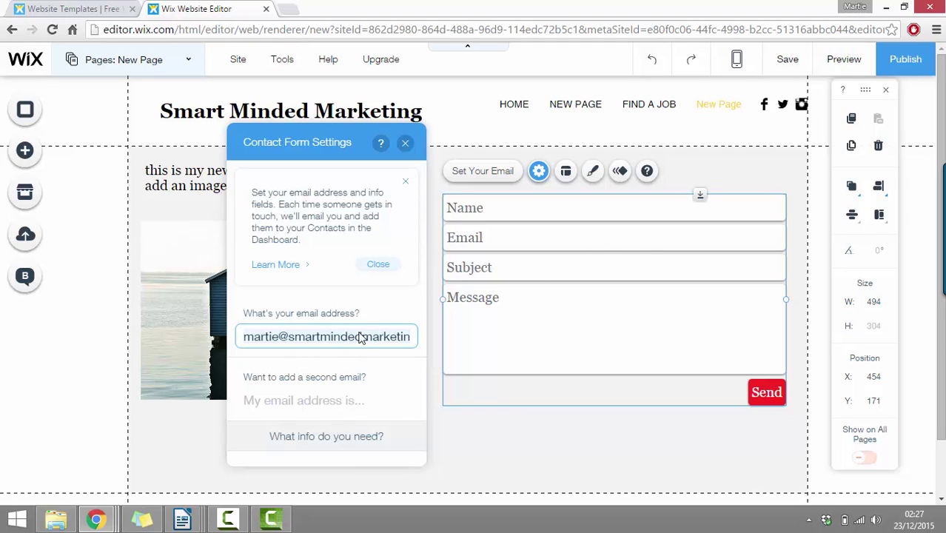
click(405, 143)
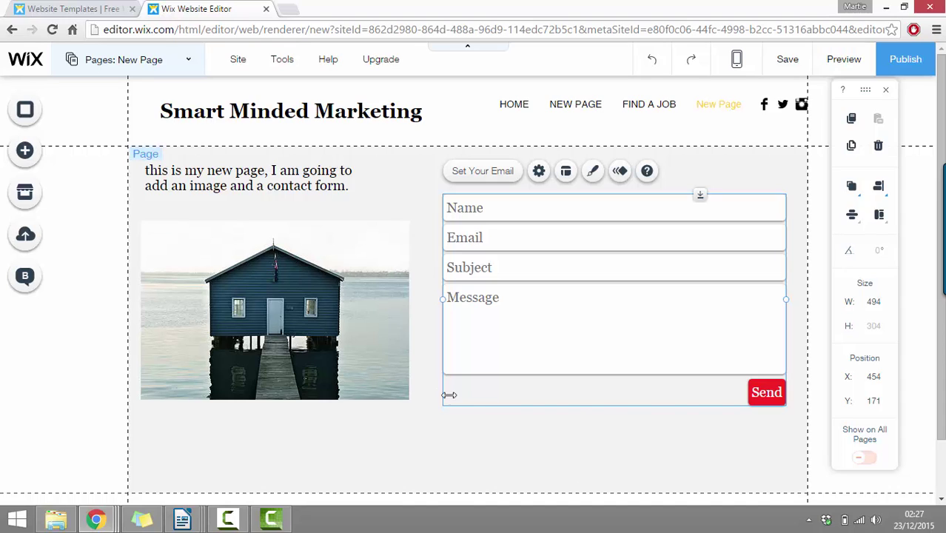
click(473, 434)
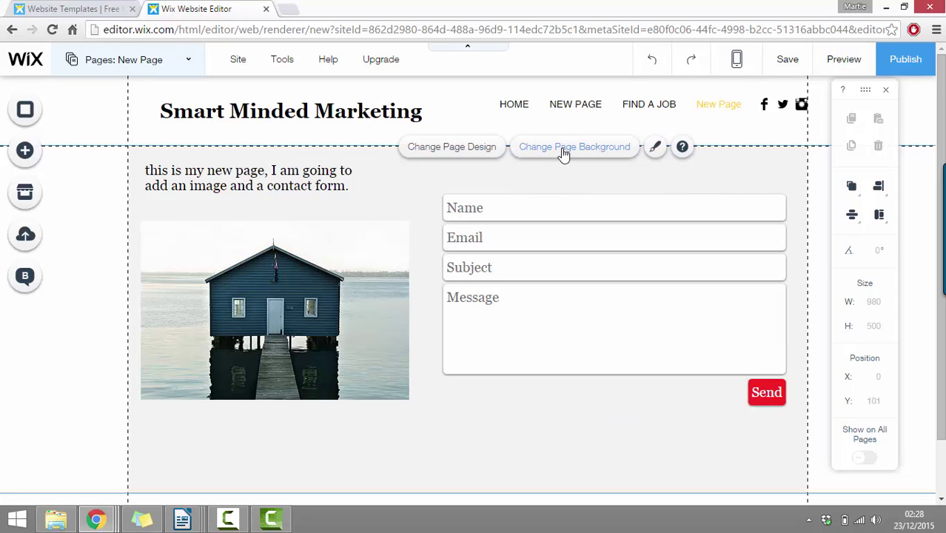
- Set the page background to solid grey #717070 and preview the result before returning to editing
click(579, 156)
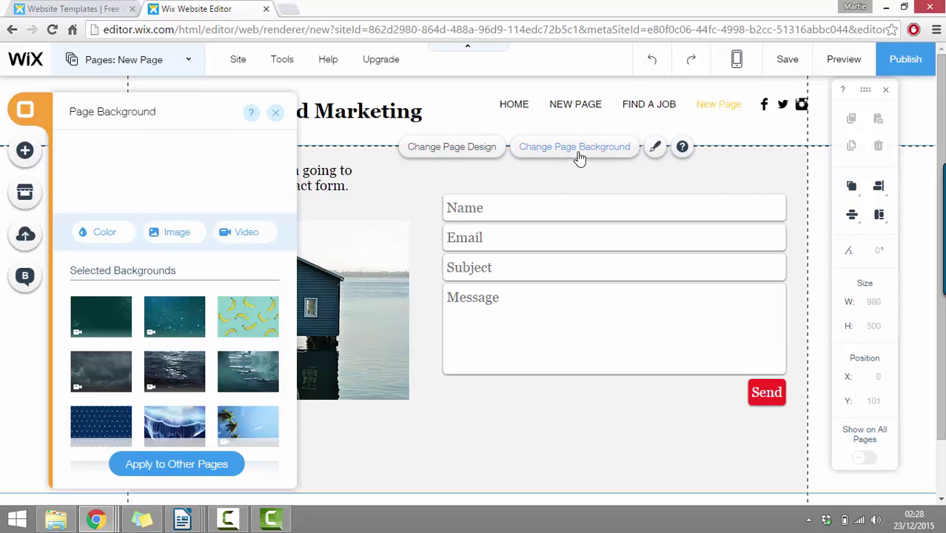
mouse_move(181, 316)
click(175, 333)
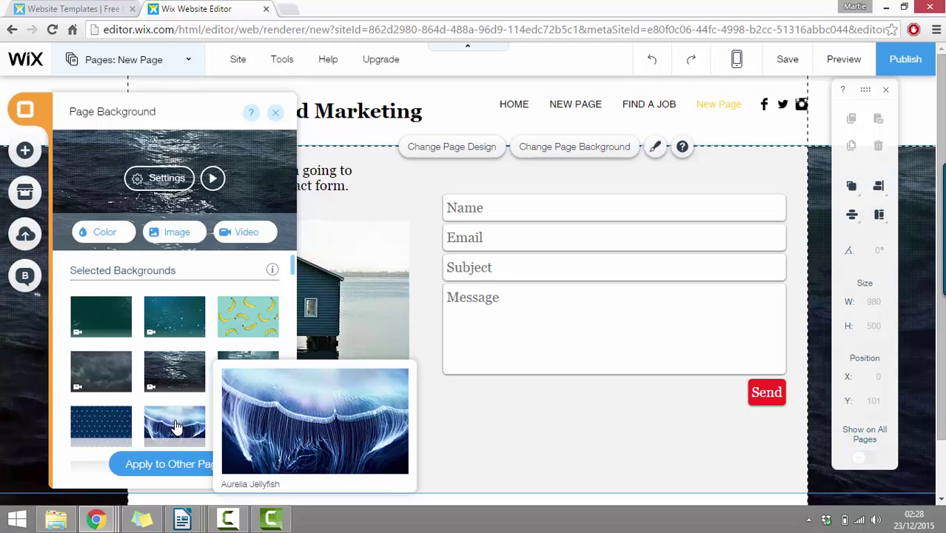
click(177, 427)
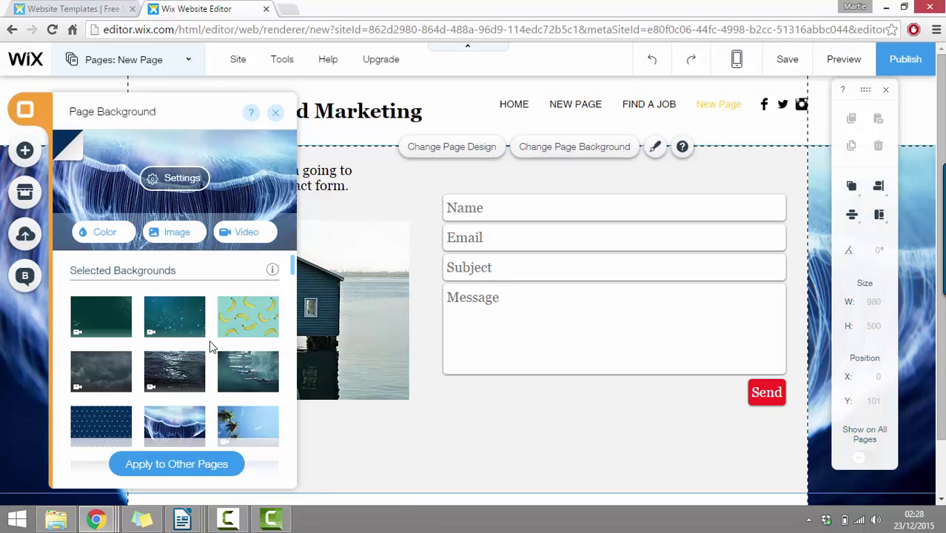
click(104, 232)
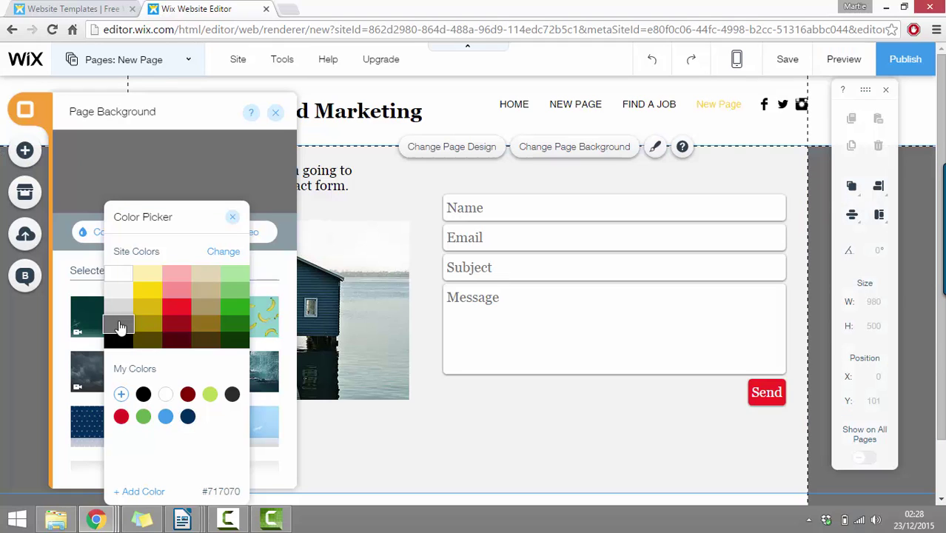
click(120, 324)
click(275, 113)
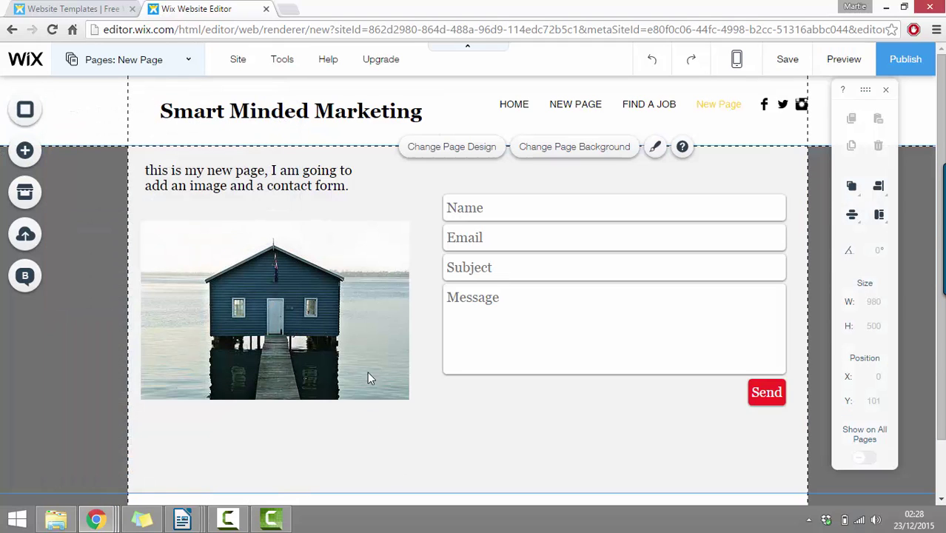
click(844, 60)
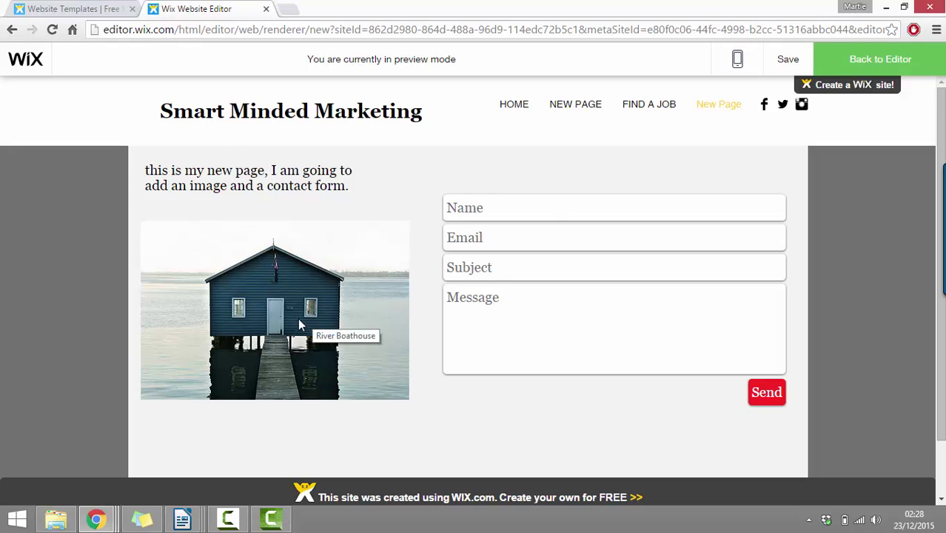
click(877, 65)
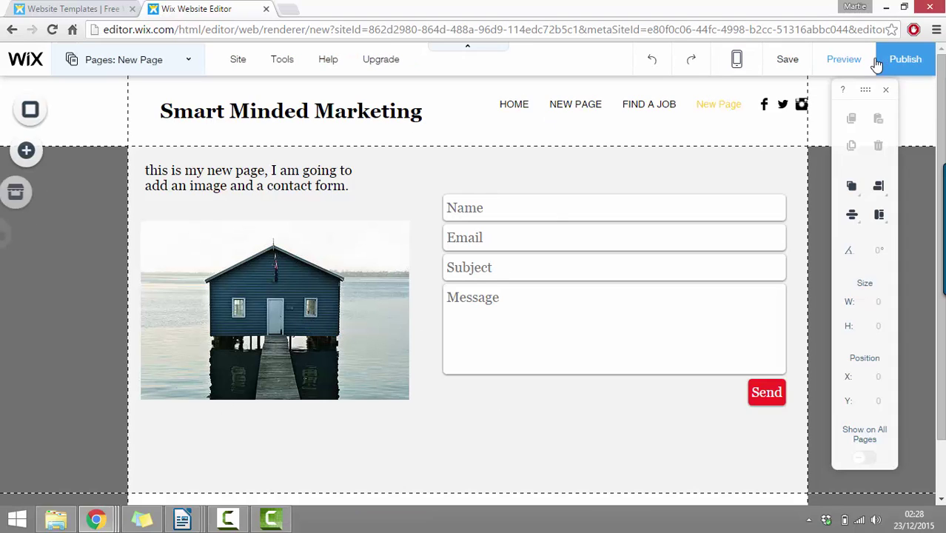
- Save the site on a free Wix.com domain named 'smartmindedmarketing'
click(787, 60)
click(545, 271)
drag(545, 271, 449, 273)
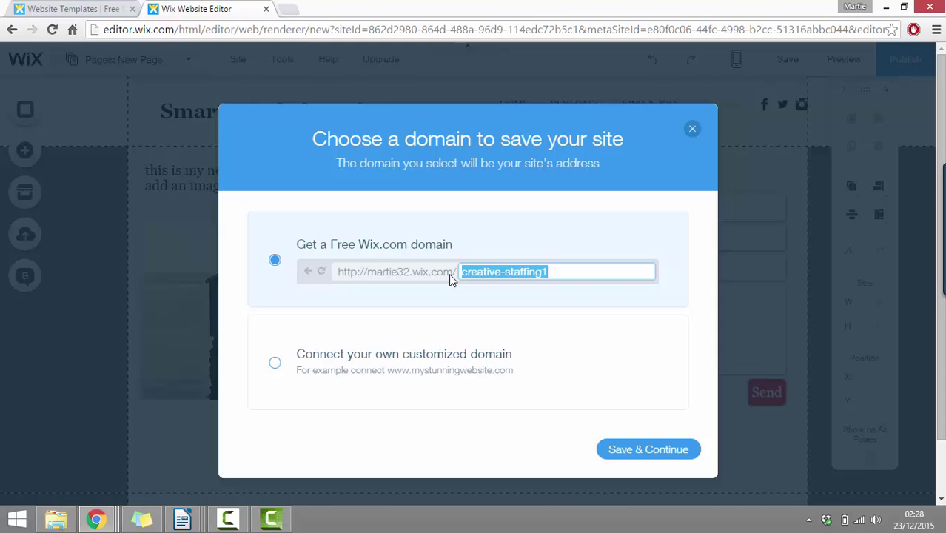
text(smartmindedmarketing)
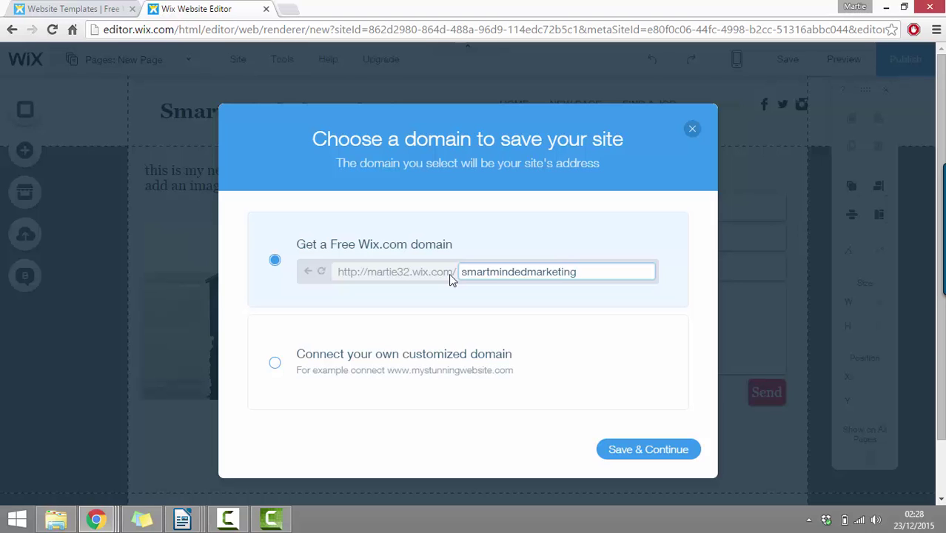
click(648, 450)
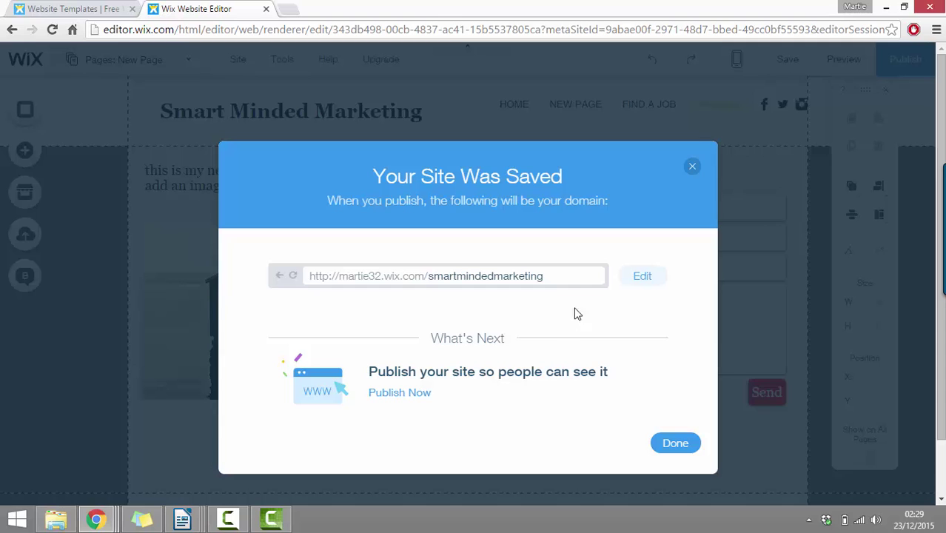
click(675, 444)
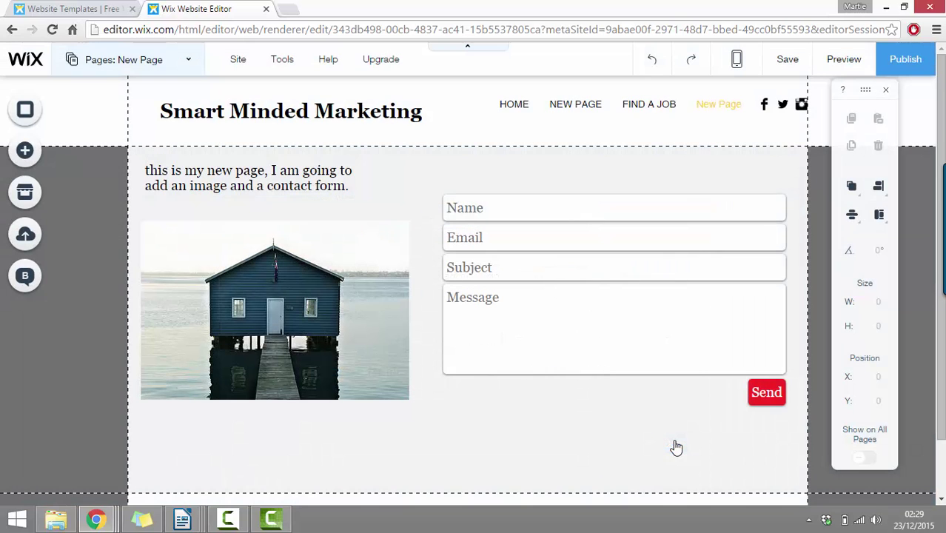
- Check the HOME, NEW PAGE and FIND A JOB pages, return to New Page, and publish the site
click(665, 105)
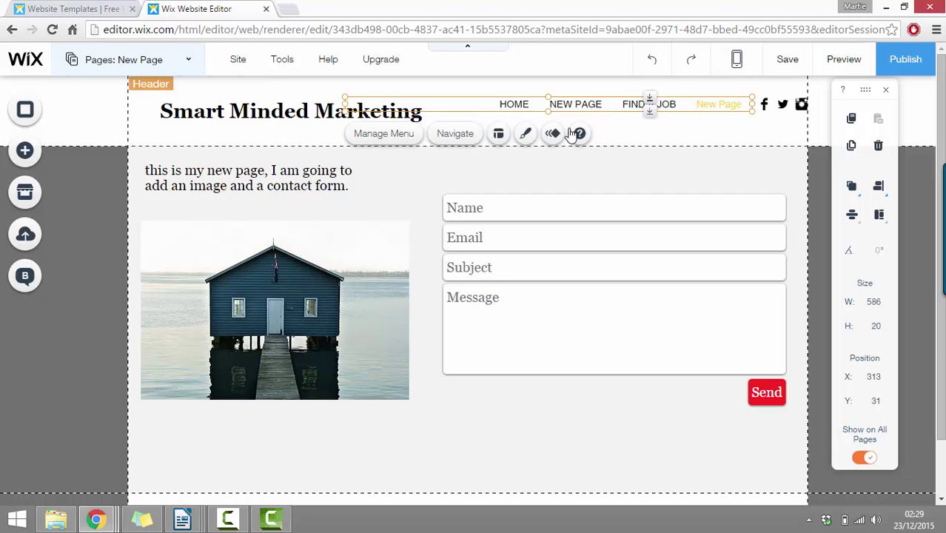
click(450, 134)
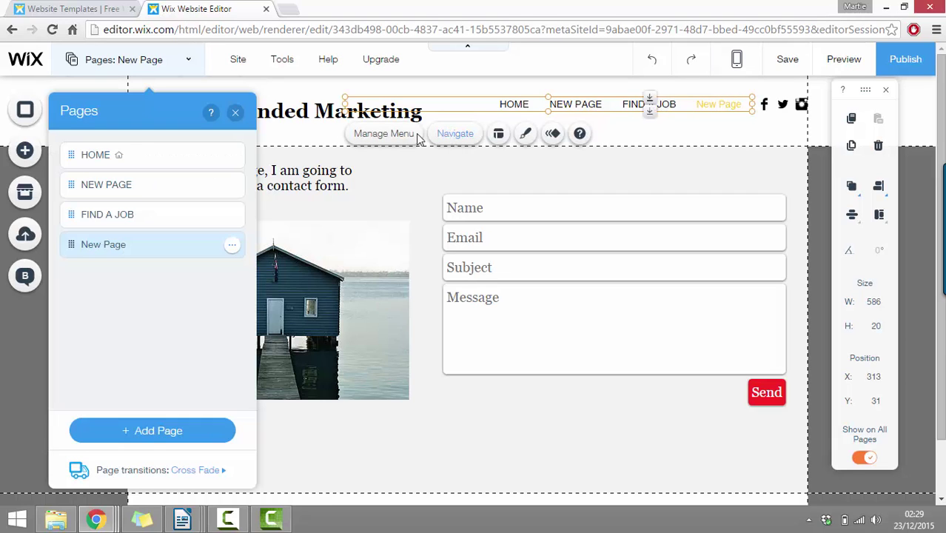
click(134, 161)
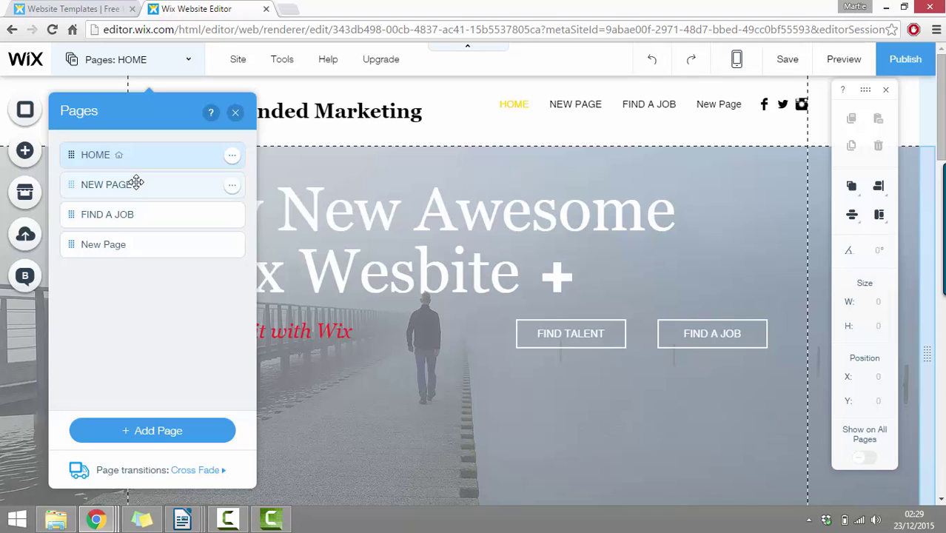
click(136, 182)
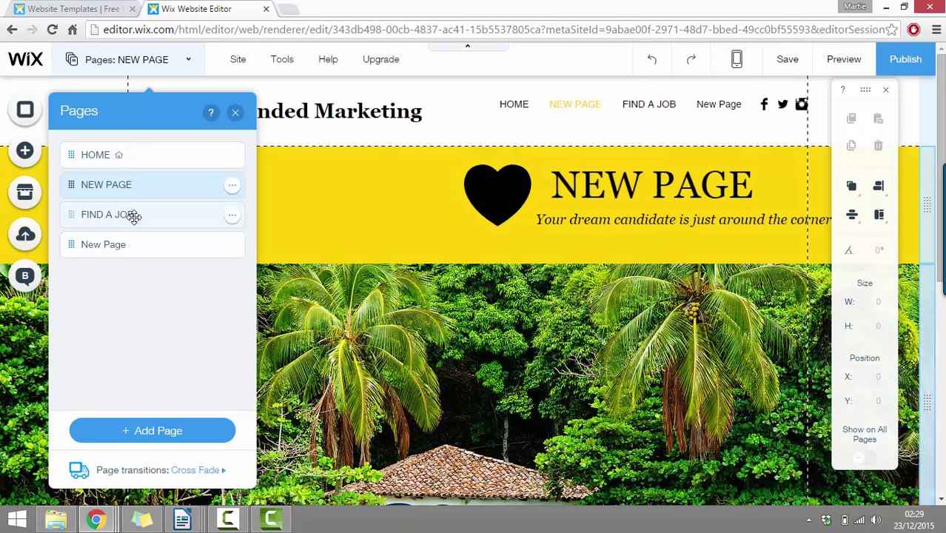
click(134, 216)
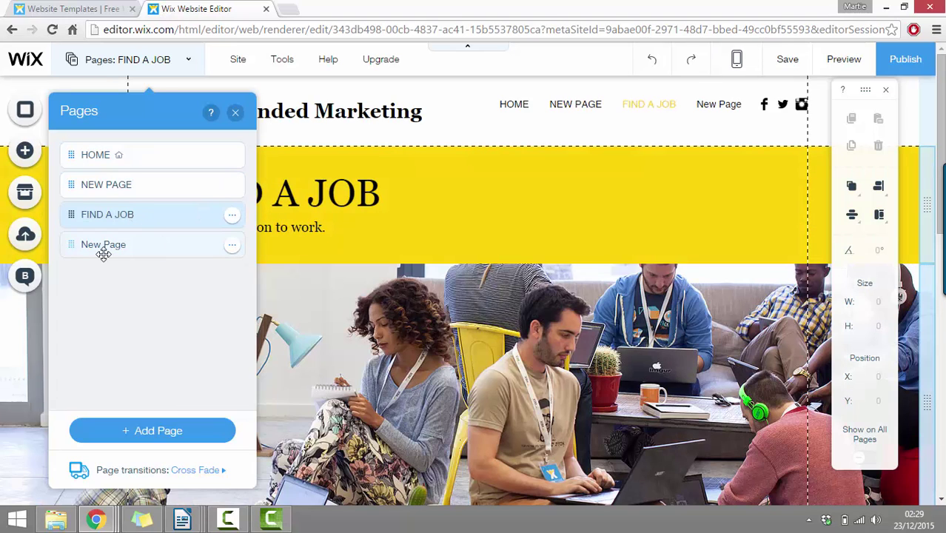
click(103, 249)
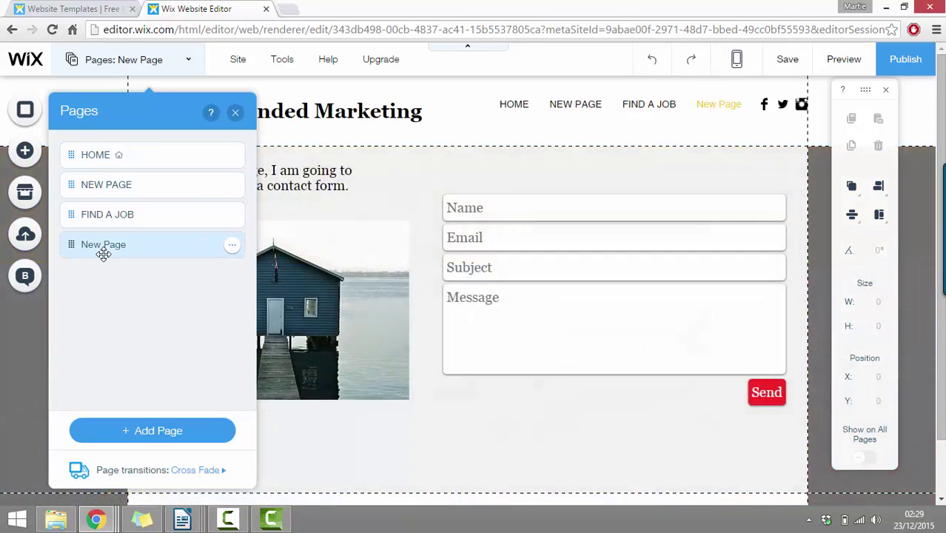
click(474, 422)
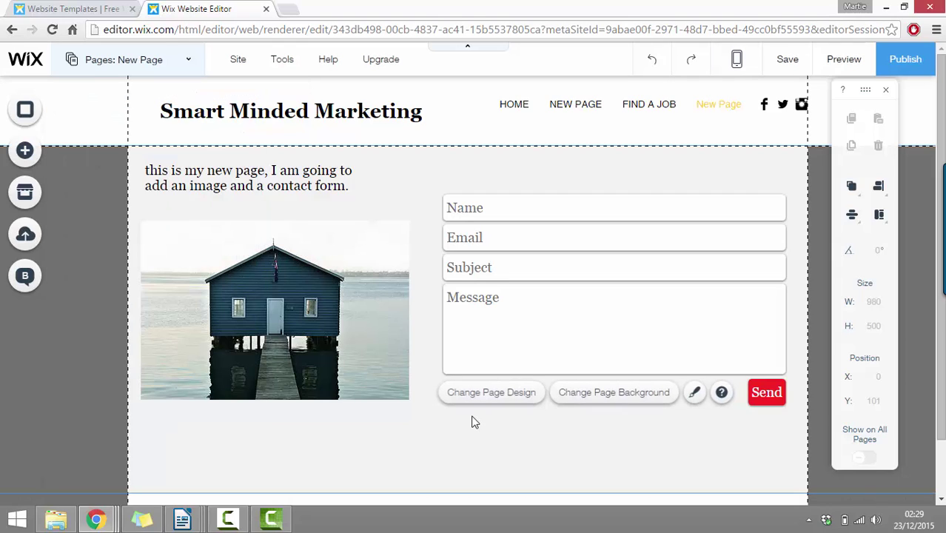
click(906, 64)
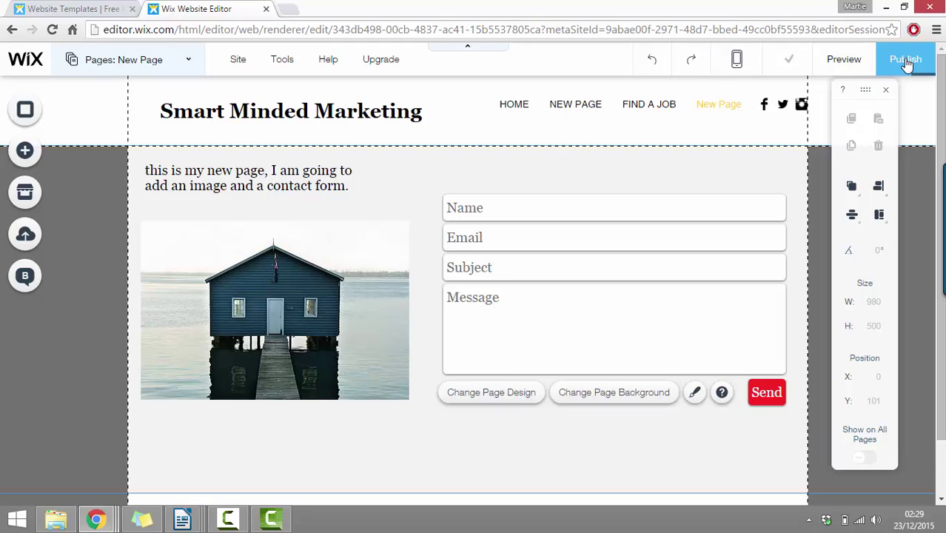